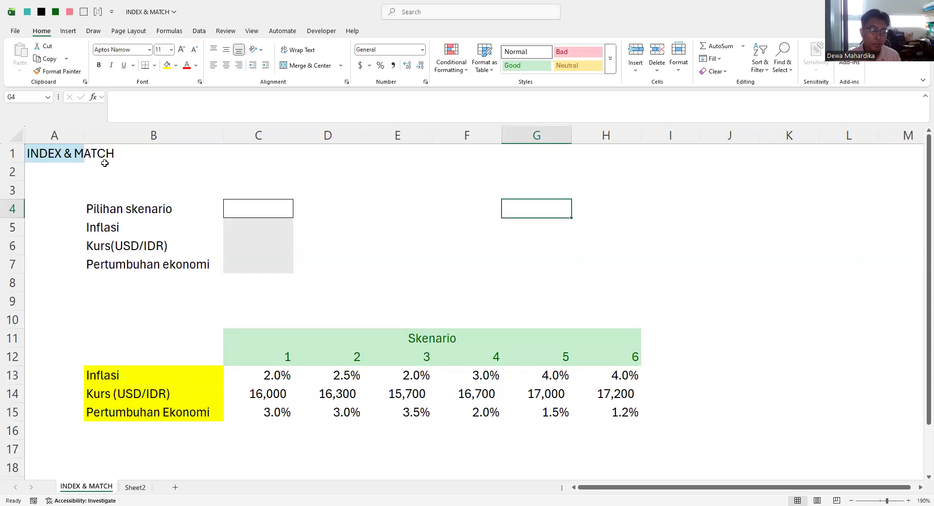
{"action": "left_click_drag", "start_coordinate": [131, 211], "coordinate": [602, 412]}
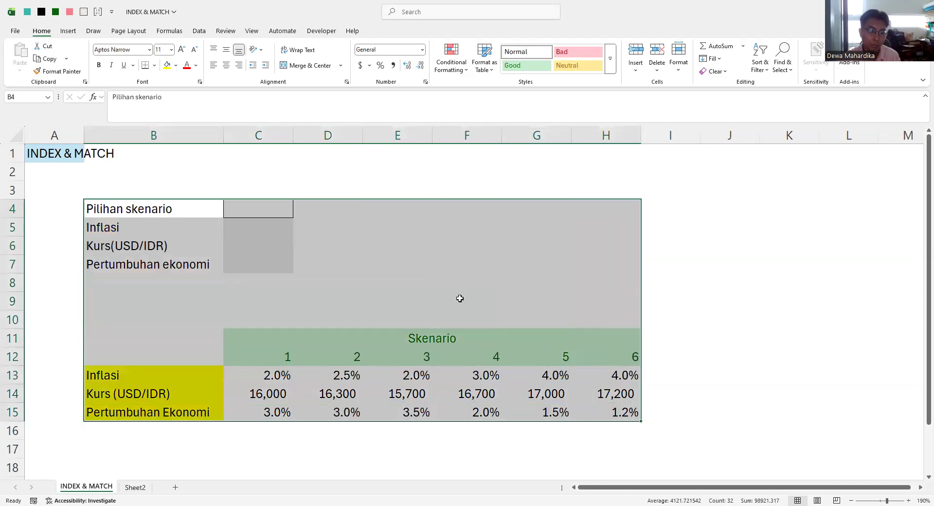
{"action": "left_click", "coordinate": [312, 258]}
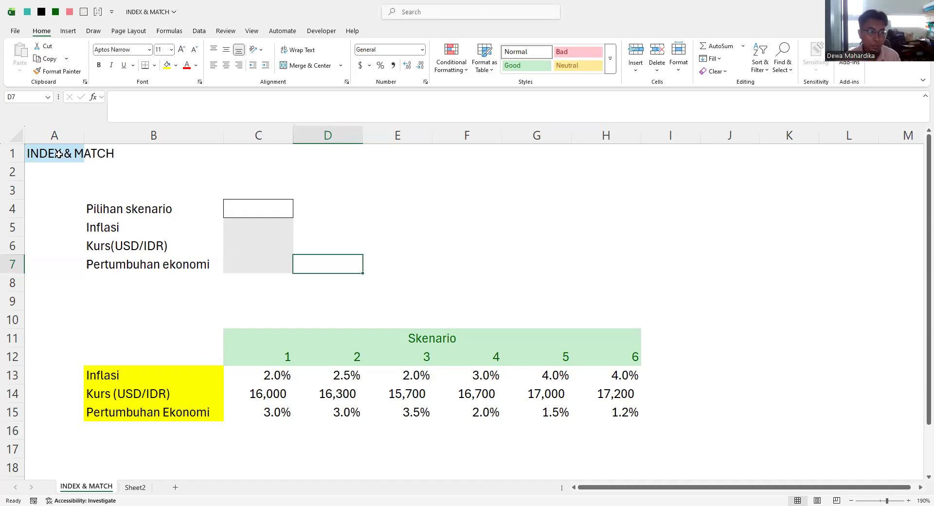
{"action": "left_click", "coordinate": [433, 210]}
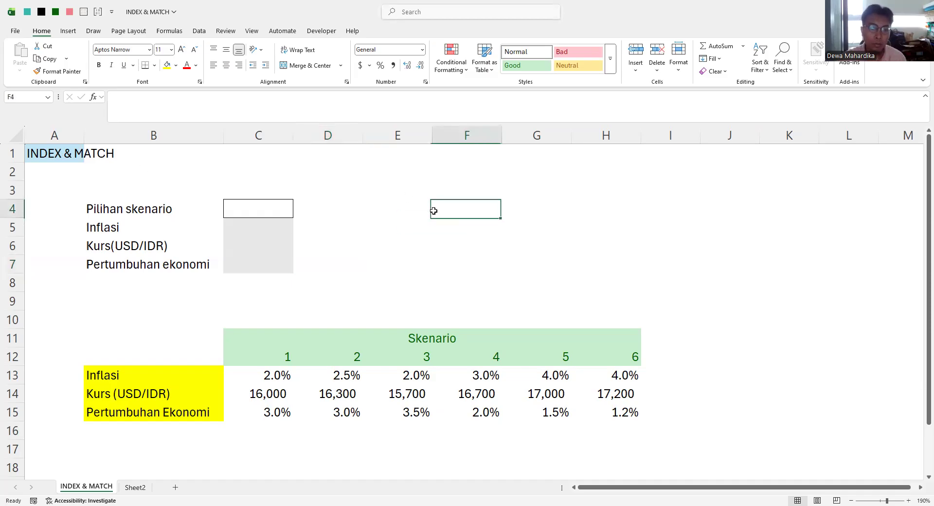
Enter the formula =INDEX(C13:H15,1,1) in cell E4 to return the value at the scenario table's first row and first column.
{"action": "left_click", "coordinate": [392, 204]}
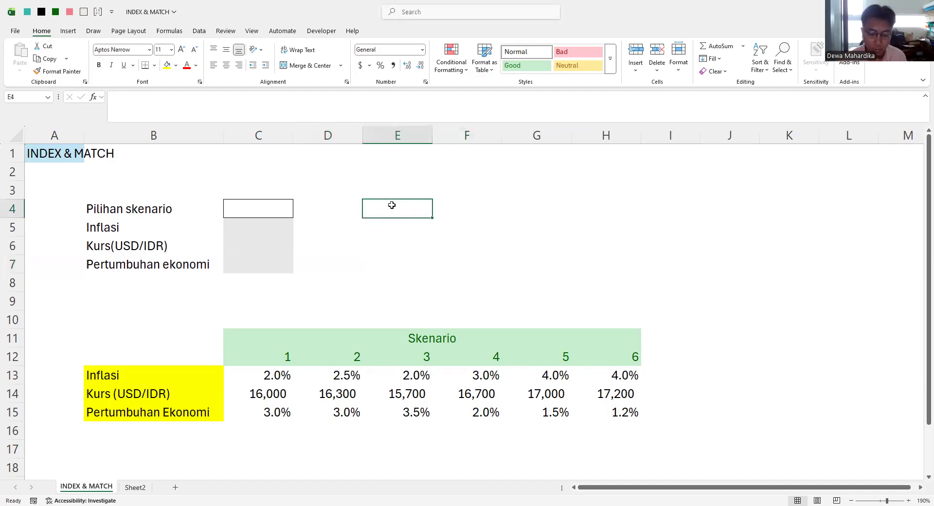
{"action": "type", "text": "="}
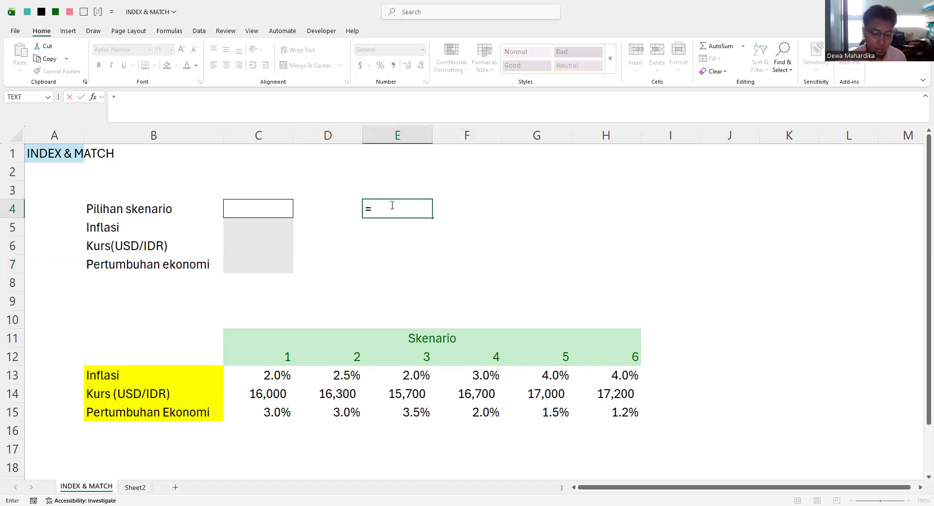
{"action": "type", "text": "index"}
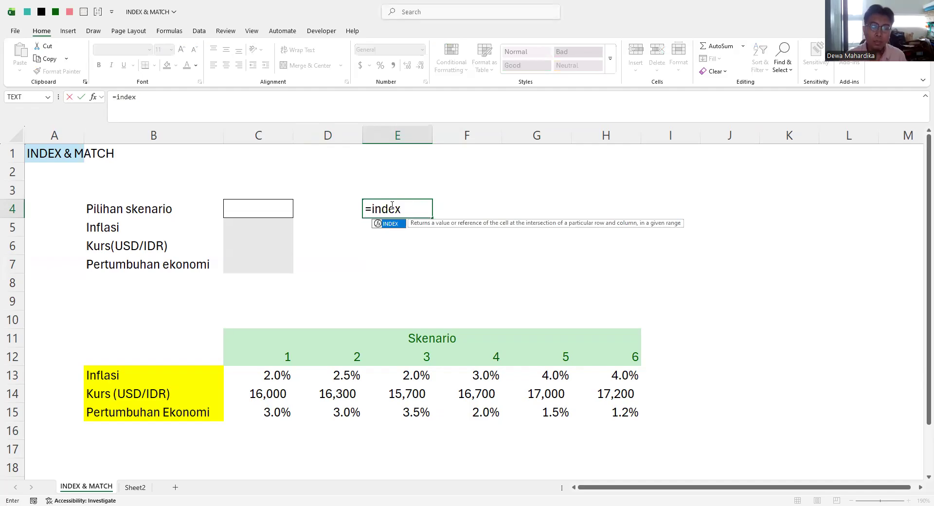
{"action": "type", "text": "("}
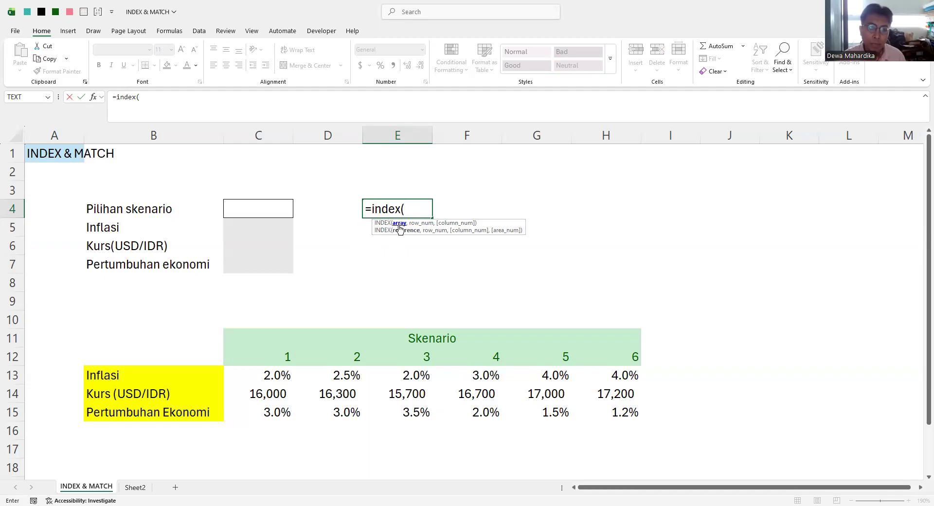
{"action": "left_click_drag", "start_coordinate": [263, 378], "coordinate": [620, 420]}
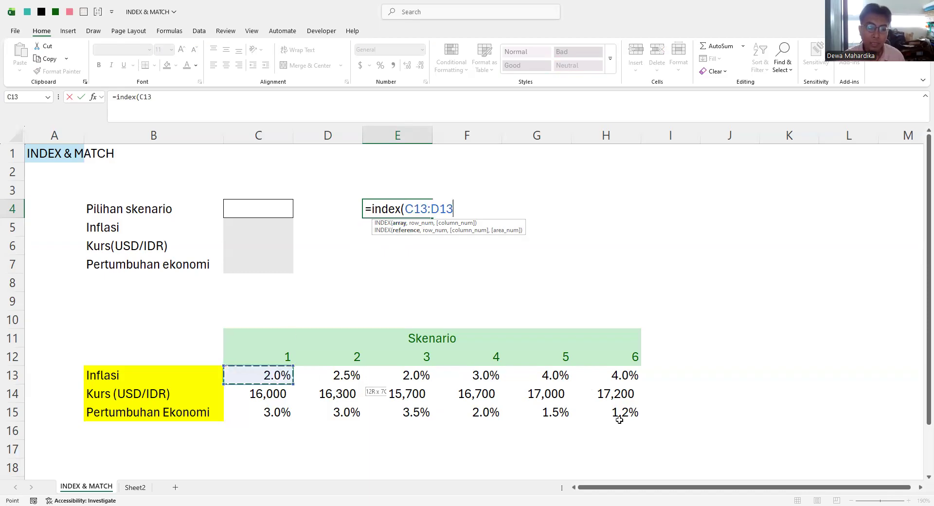
{"action": "left_click_drag", "start_coordinate": [619, 420], "coordinate": [620, 414]}
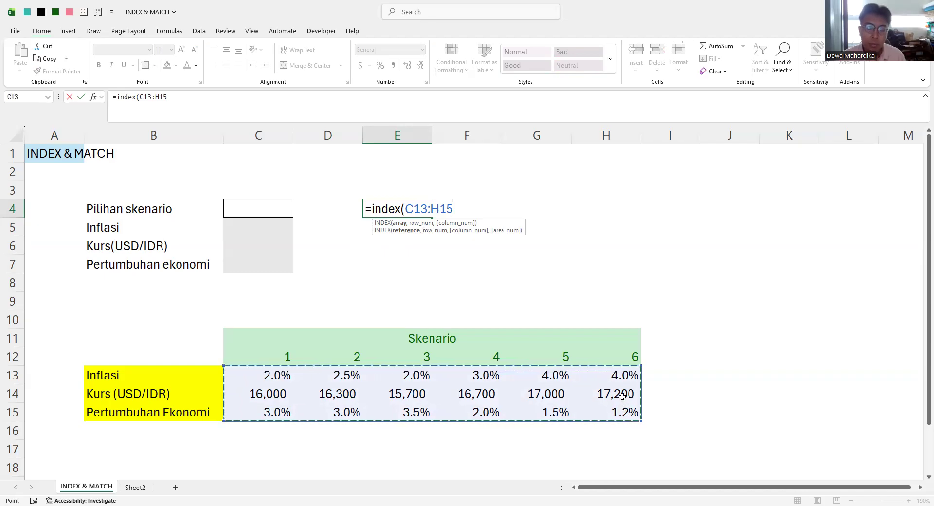
{"action": "type", "text": ","}
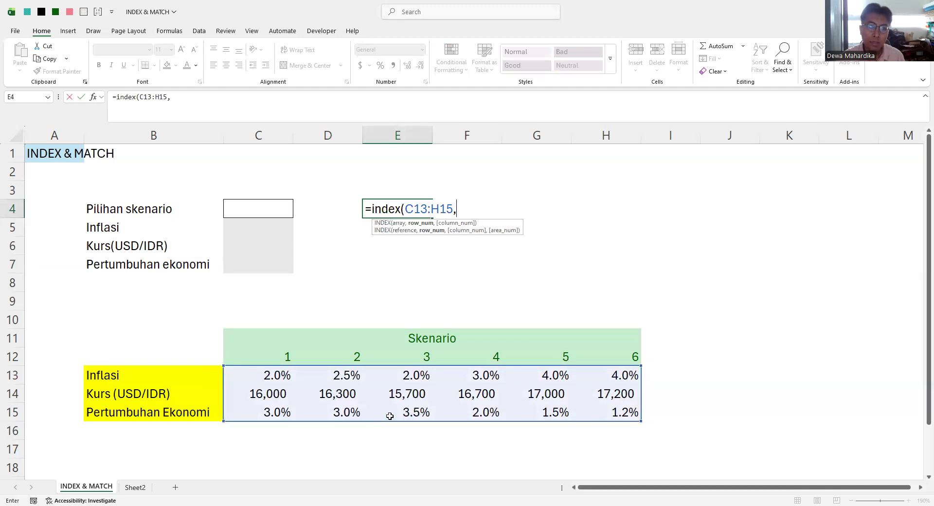
{"action": "type", "text": "1"}
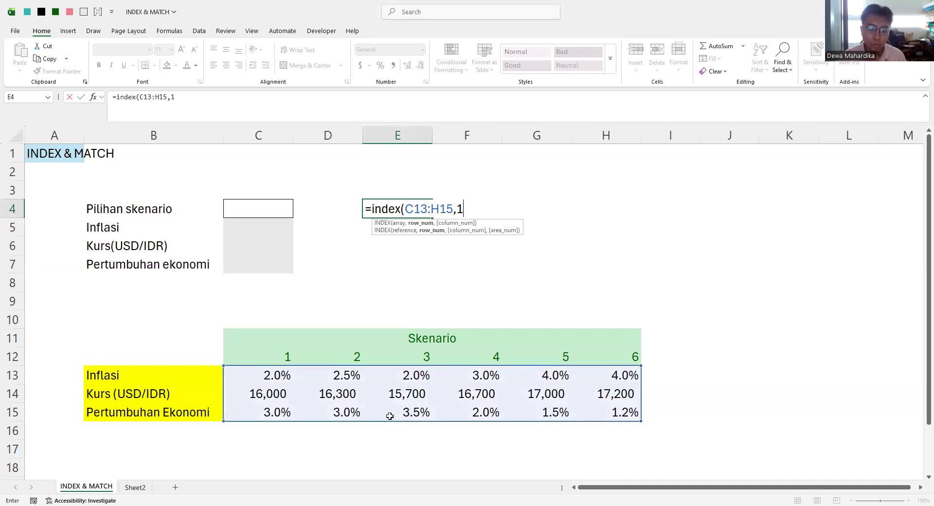
{"action": "type", "text": ",1"}
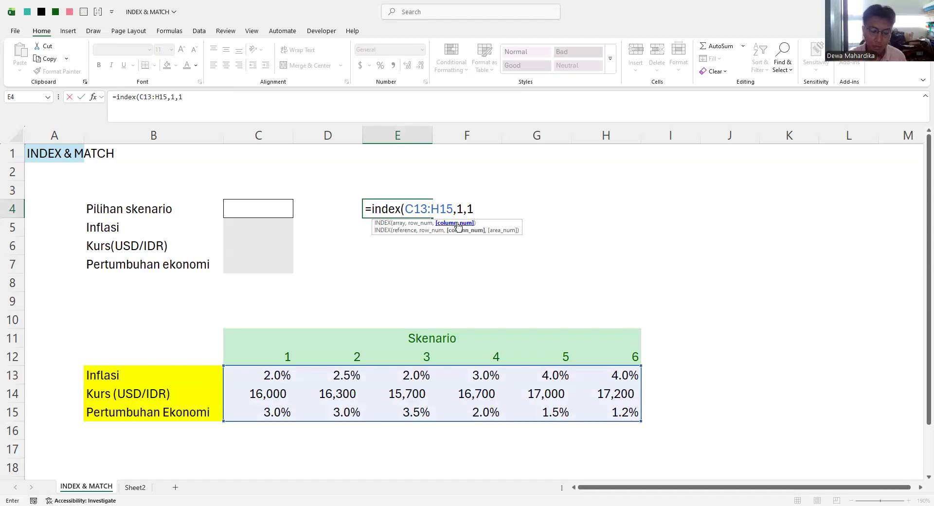
{"action": "type", "text": ")"}
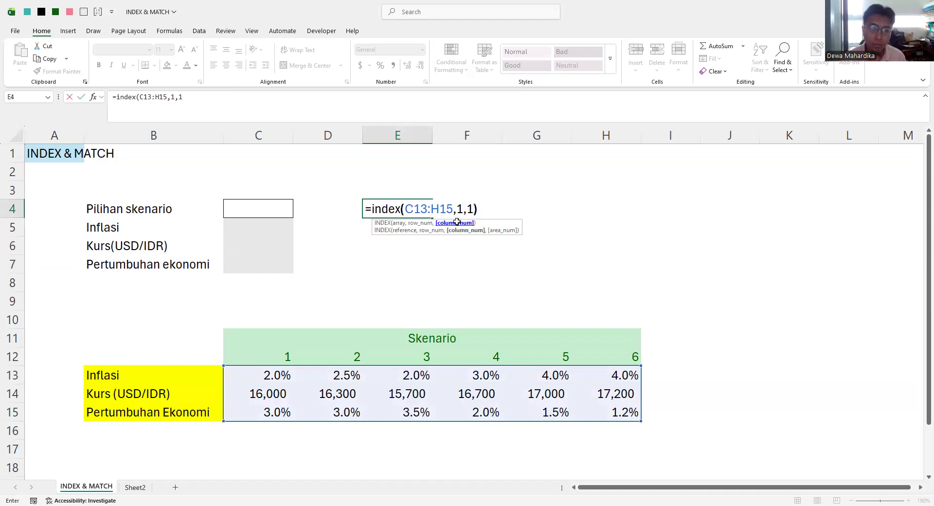
{"action": "key", "text": "Return"}
Format cell E4 as a percentage and compare it with the scenario 1 Inflasi value in C13.
{"action": "left_click", "coordinate": [422, 208]}
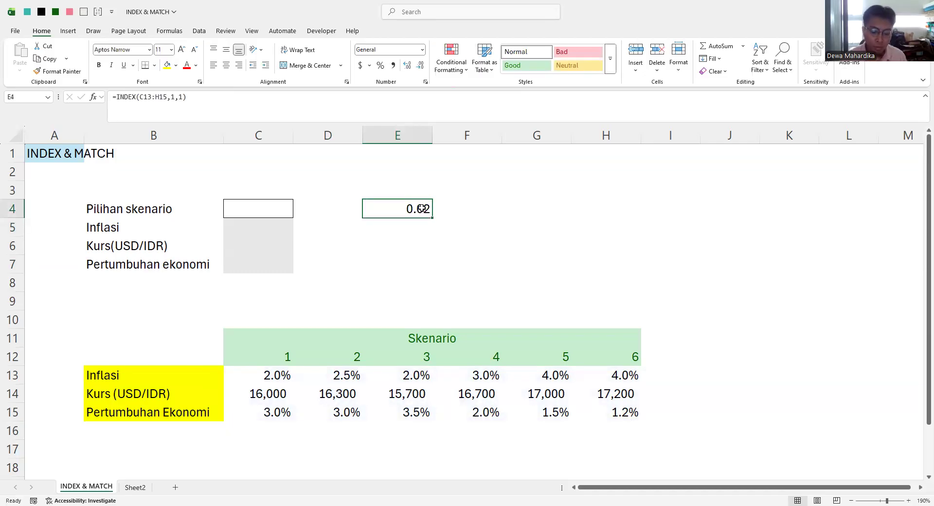
{"action": "key", "text": "alt"}
{"action": "key", "text": "ctrl+shift+5"}
{"action": "left_click", "coordinate": [280, 376]}
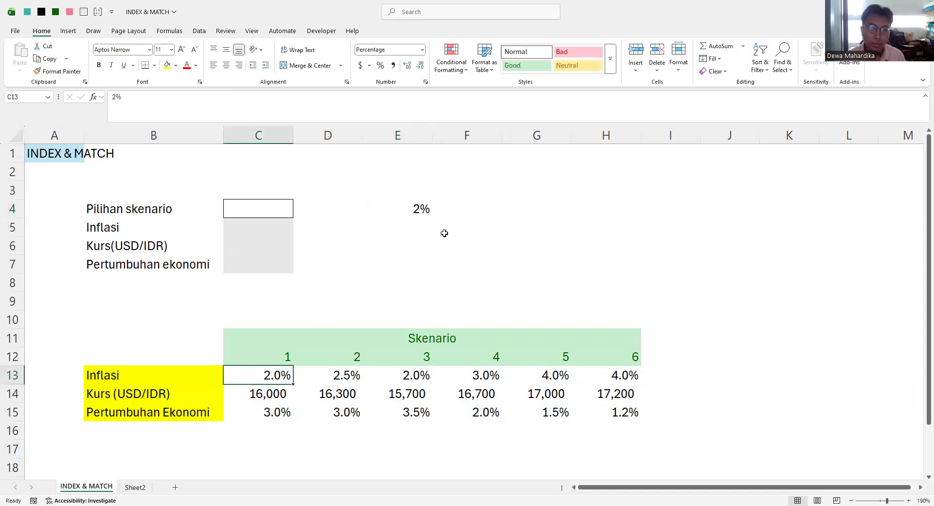
Review the INDEX range C13:H15 in E4 and set the formula's column number to 2.
{"action": "double_click", "coordinate": [425, 209]}
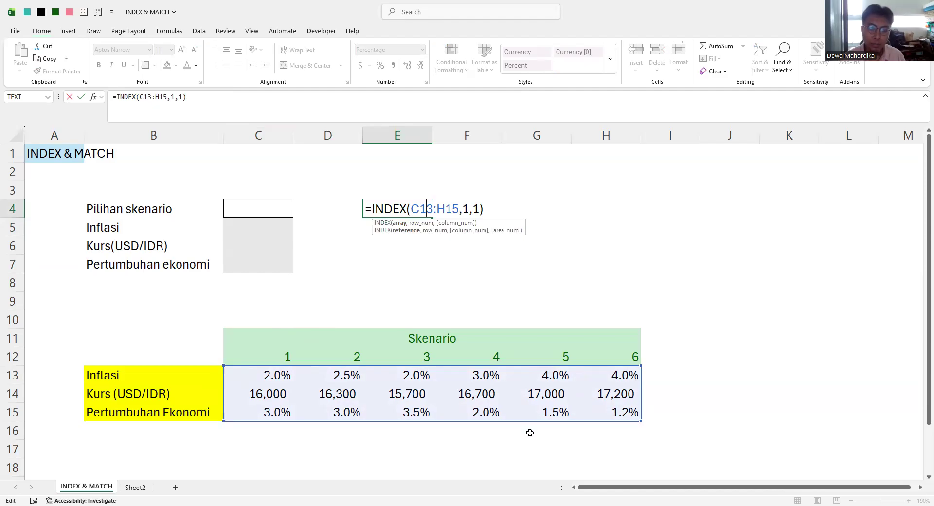
{"action": "left_click", "coordinate": [273, 375]}
{"action": "left_click_drag", "start_coordinate": [274, 374], "coordinate": [617, 416]}
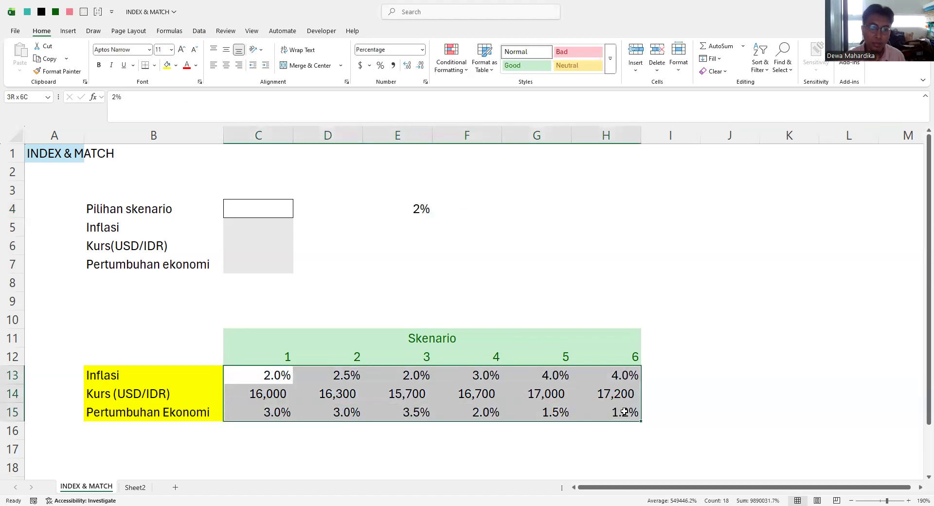
{"action": "left_click", "coordinate": [408, 214]}
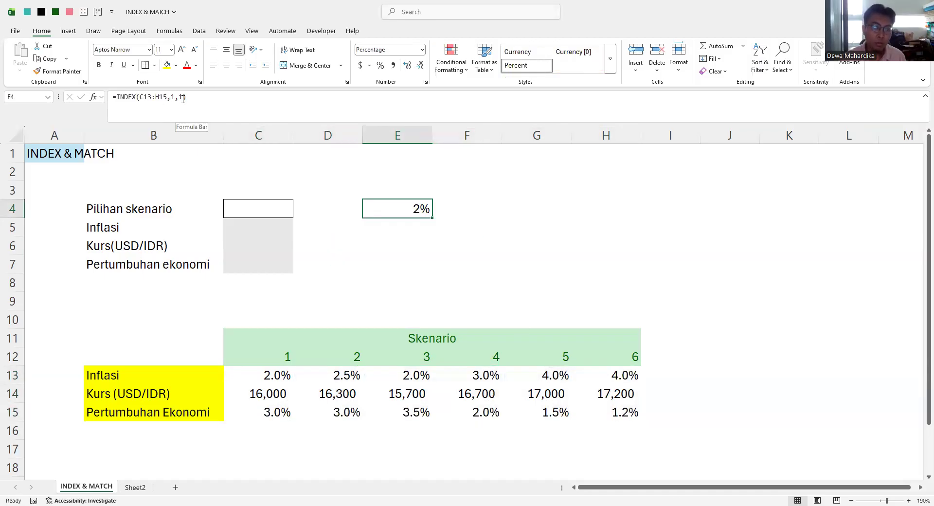
{"action": "left_click", "coordinate": [183, 98]}
{"action": "key", "text": "BackSpace"}
{"action": "type", "text": "2"}
{"action": "key", "text": "Return"}
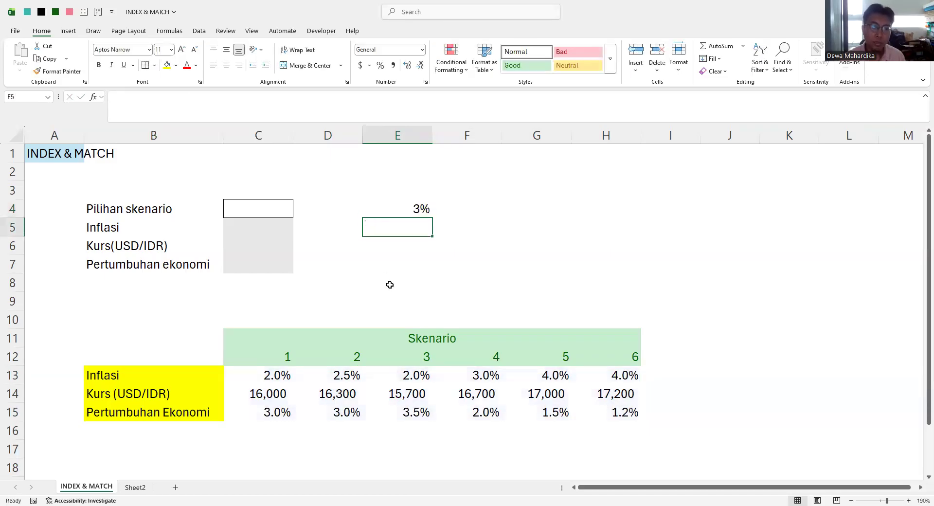
Show E4 as a percentage with one decimal place and compare it with the scenario 2 Inflasi value in D13.
{"action": "left_click", "coordinate": [421, 214]}
{"action": "key", "text": "alt"}
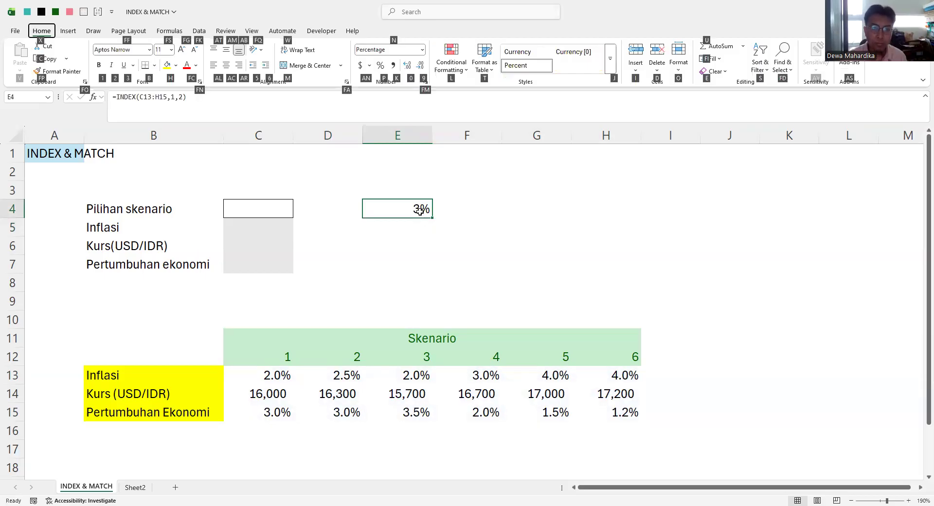
{"action": "key", "text": "0"}
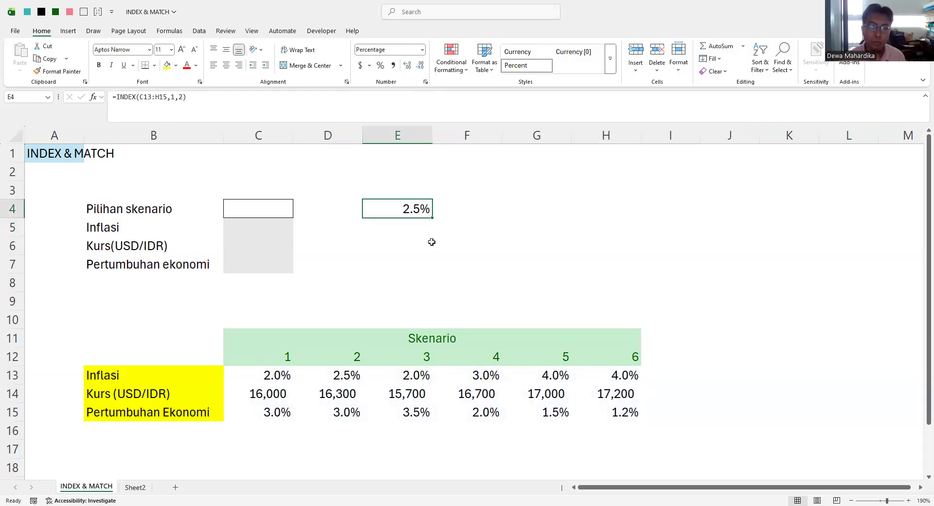
{"action": "left_click", "coordinate": [346, 373]}
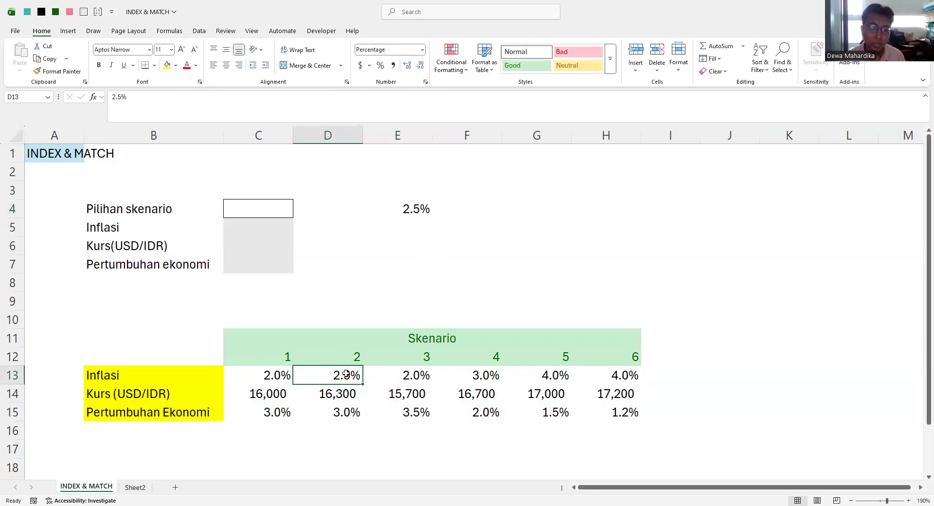
{"action": "left_click", "coordinate": [423, 206]}
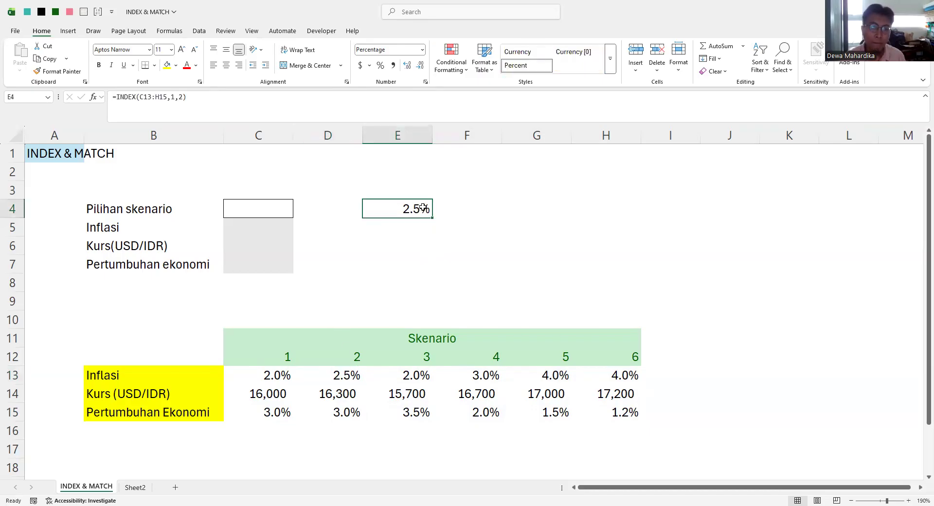
Set the row number in E4's INDEX formula to 2 so it reads =INDEX(C13:H15,2,2).
{"action": "left_click_drag", "start_coordinate": [281, 375], "coordinate": [629, 411]}
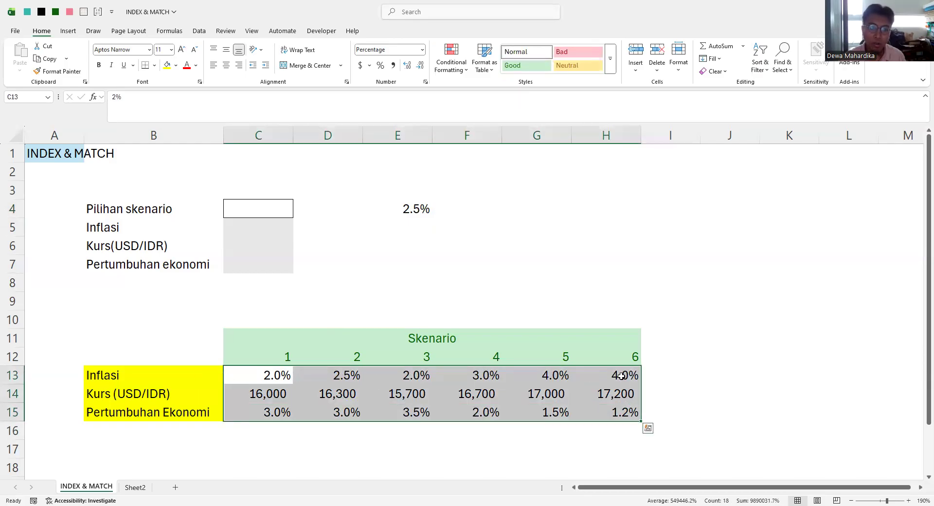
{"action": "left_click", "coordinate": [345, 375]}
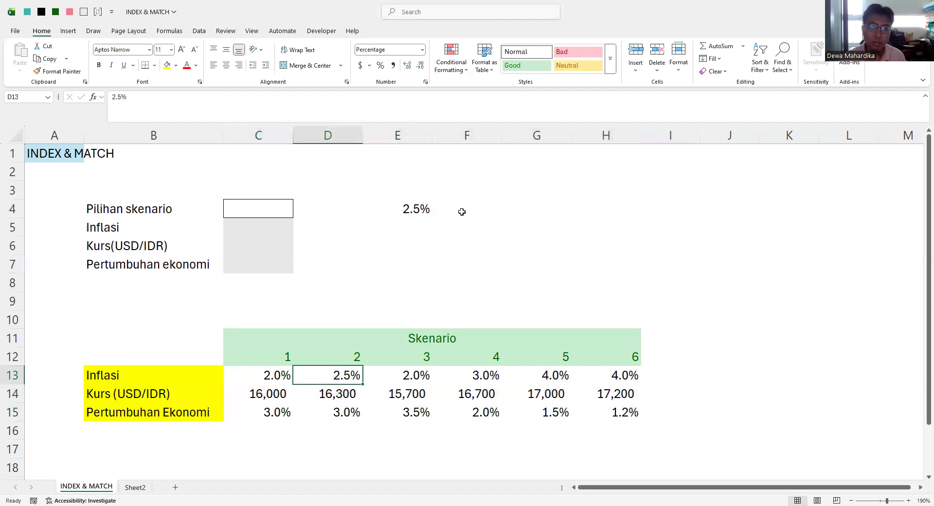
{"action": "left_click", "coordinate": [420, 210]}
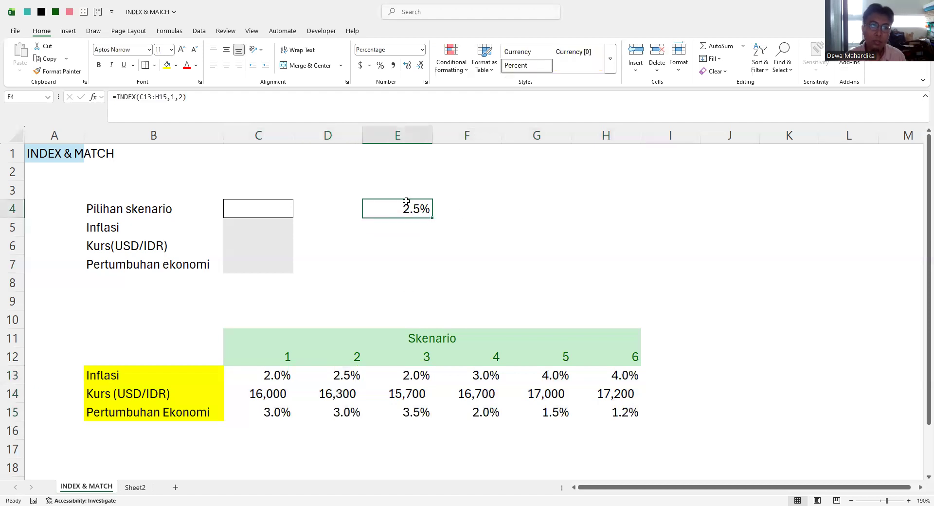
{"action": "left_click", "coordinate": [177, 98]}
{"action": "key", "text": "BackSpace"}
{"action": "key", "text": "BackSpace"}
{"action": "type", "text": "2,"}
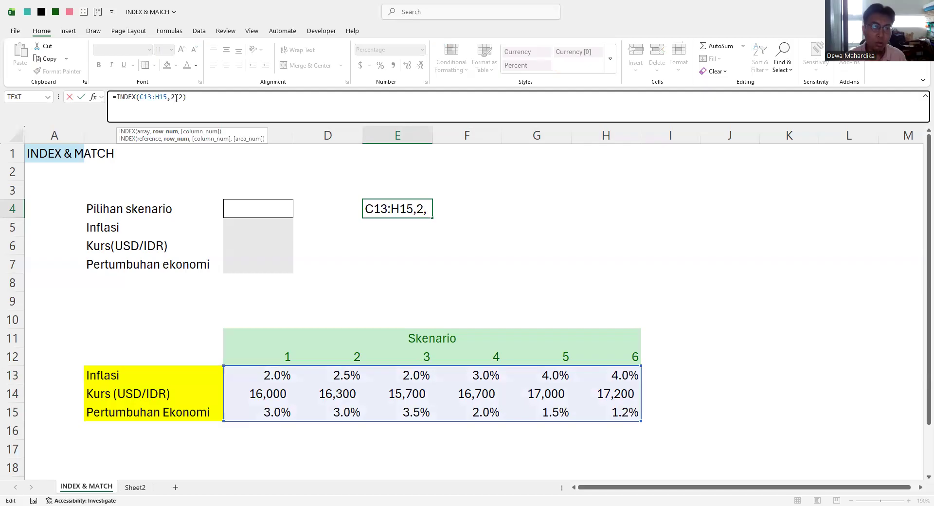
{"action": "key", "text": "Return"}
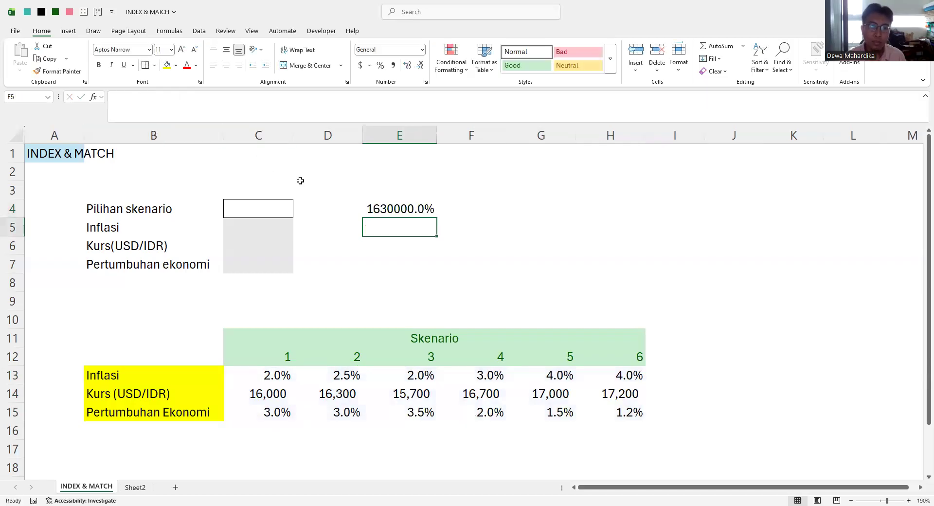
Apply the comma number style to the INDEX result in E4.
{"action": "left_click", "coordinate": [401, 206]}
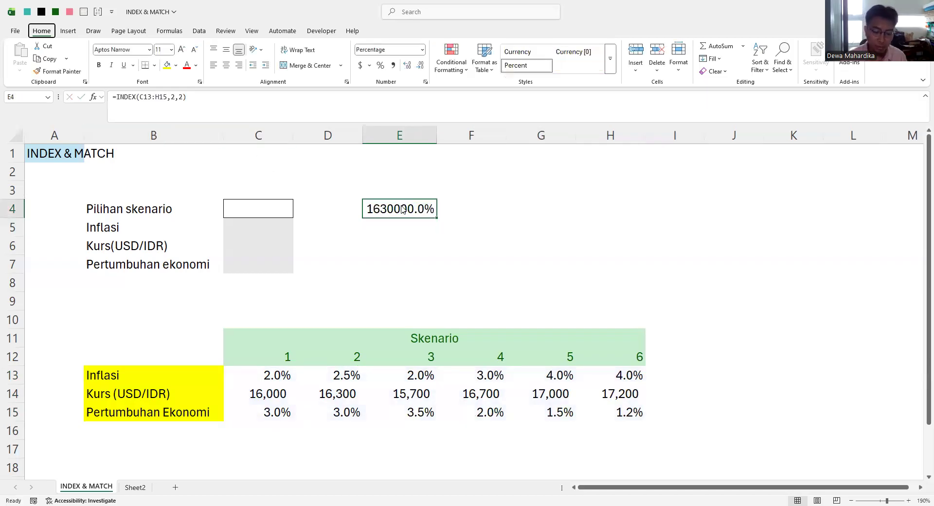
{"action": "key", "text": "alt"}
{"action": "key", "text": "k"}
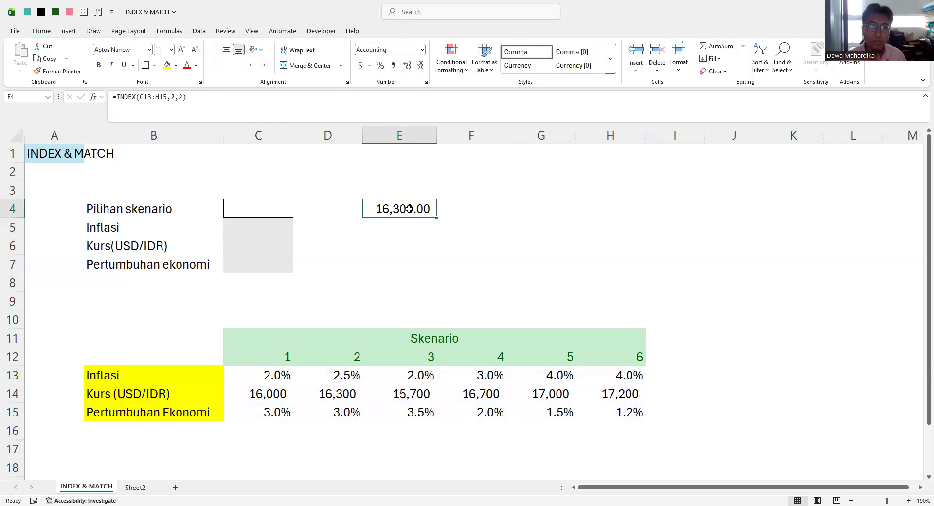
Compare the INDEX result with the scenario 2 Kurs value in D14 and review the data range C13:H15.
{"action": "left_click", "coordinate": [355, 390]}
{"action": "left_click_drag", "start_coordinate": [274, 374], "coordinate": [649, 416]}
{"action": "left_click_drag", "start_coordinate": [275, 375], "coordinate": [612, 411]}
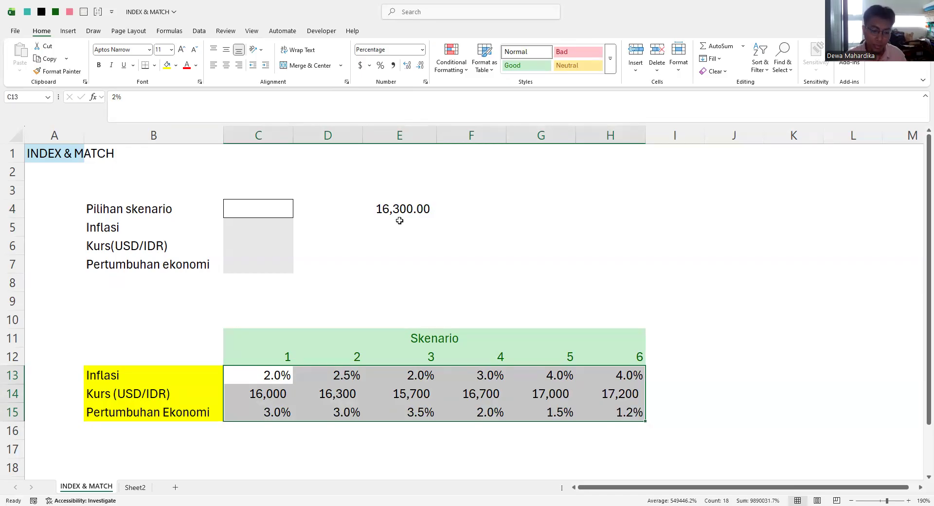
{"action": "left_click_drag", "start_coordinate": [254, 373], "coordinate": [636, 417]}
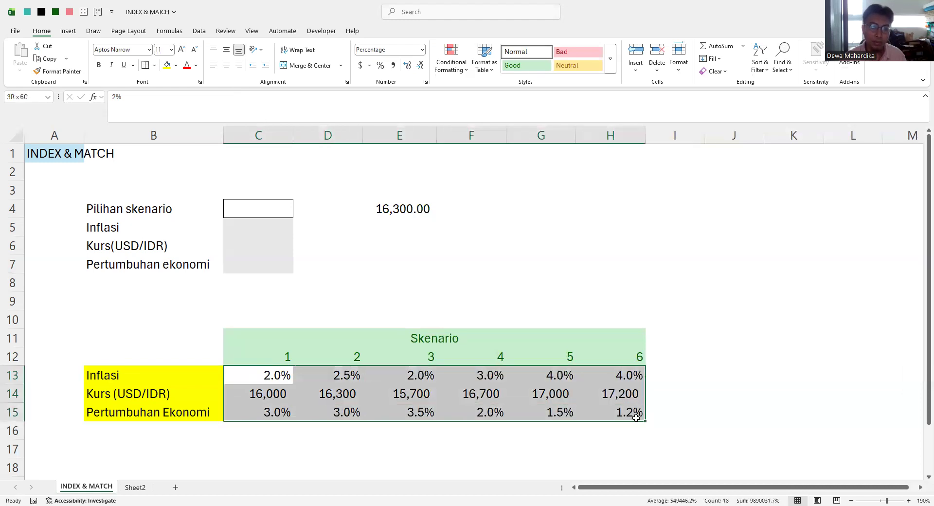
{"action": "left_click", "coordinate": [636, 417]}
{"action": "left_click_drag", "start_coordinate": [263, 376], "coordinate": [625, 416]}
{"action": "left_click", "coordinate": [274, 373]}
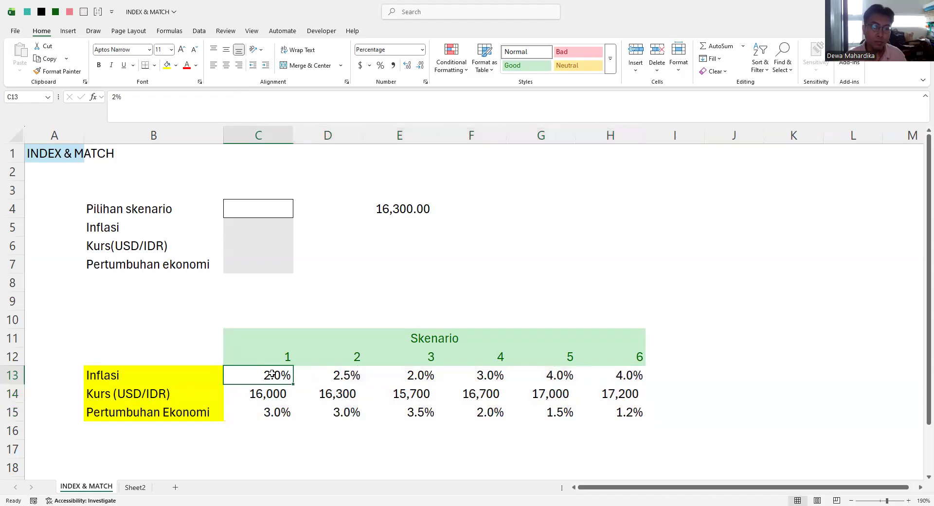
Clear the trial INDEX formula from cell E4.
{"action": "left_click", "coordinate": [395, 209]}
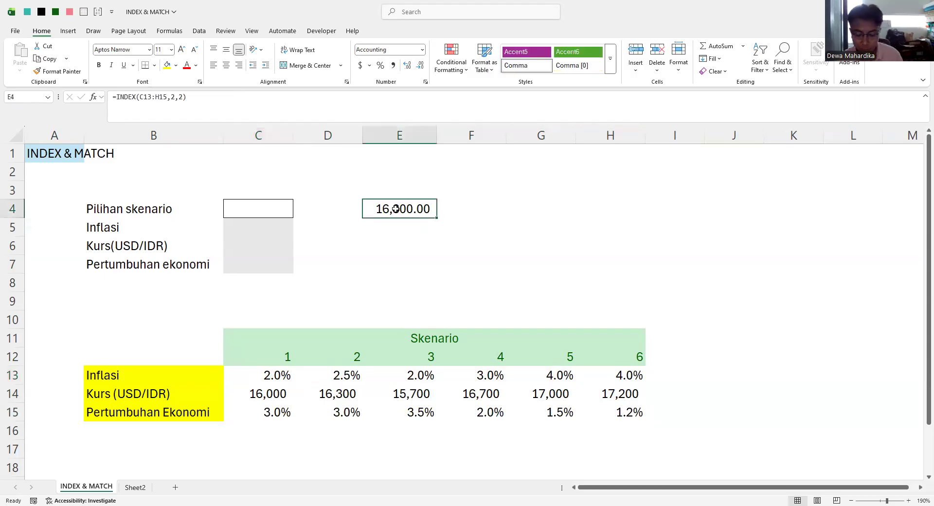
{"action": "key", "text": "Delete"}
{"action": "key", "text": "Return"}
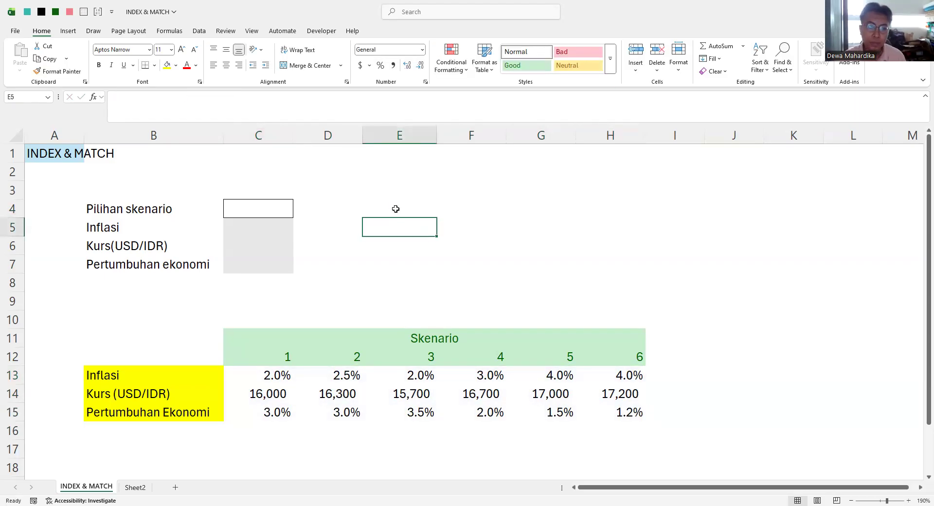
Enter an exact-match MATCH formula in E4 that looks up B5 in the row labels: =MATCH(B5,B13:B15,0).
{"action": "left_click", "coordinate": [396, 208]}
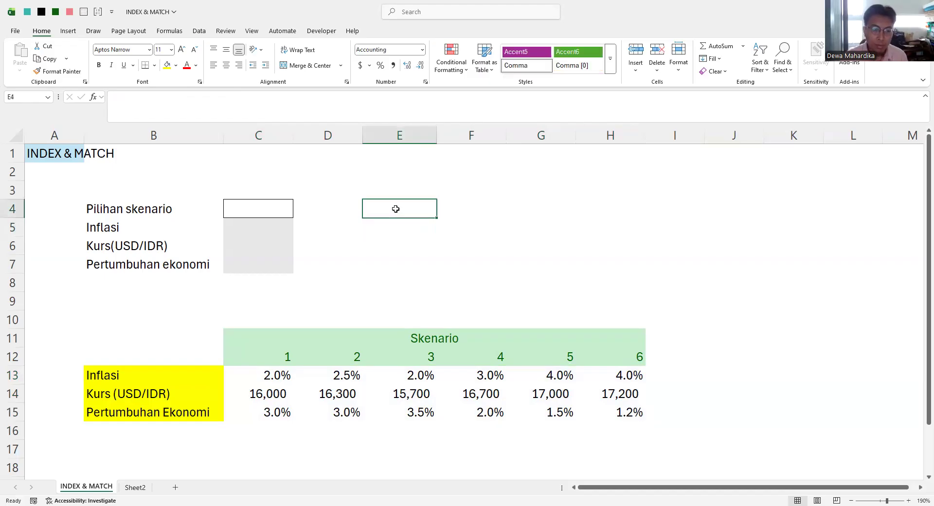
{"action": "type", "text": "="}
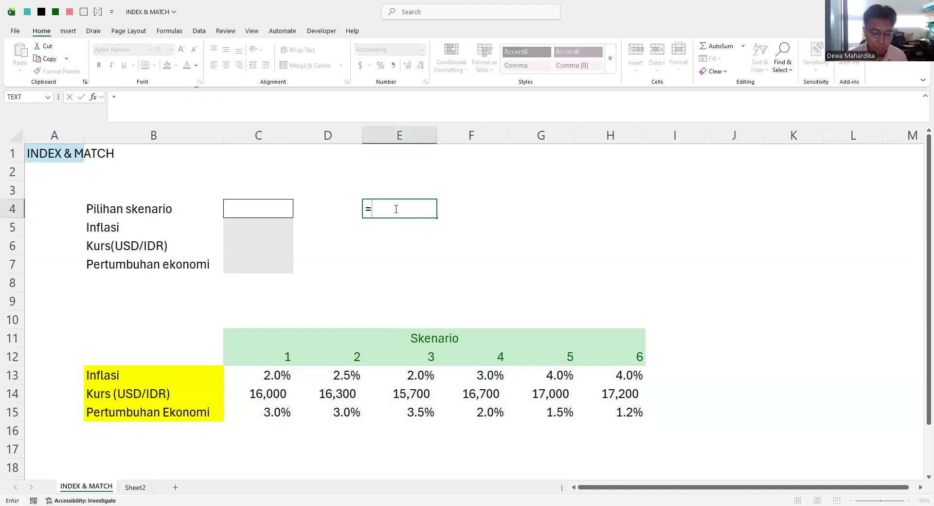
{"action": "type", "text": "matcH"}
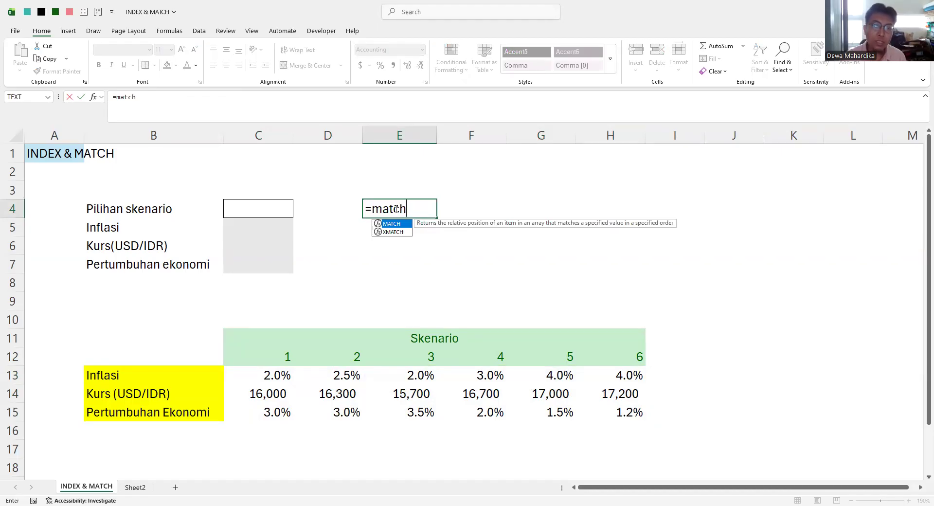
{"action": "type", "text": "("}
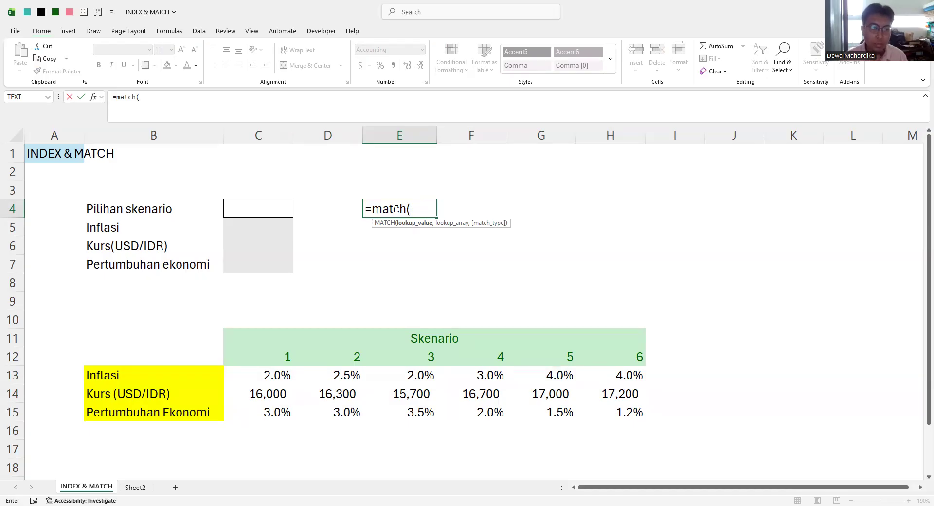
{"action": "left_click", "coordinate": [128, 230]}
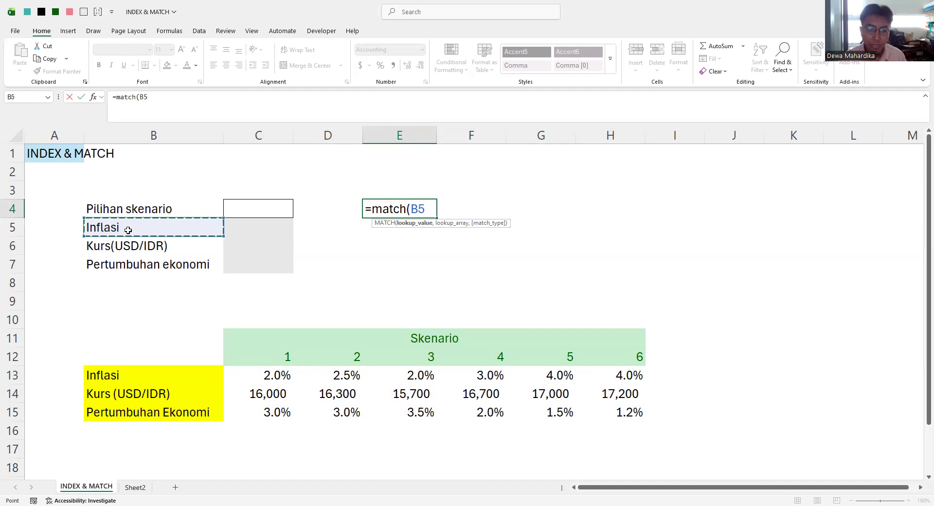
{"action": "type", "text": ","}
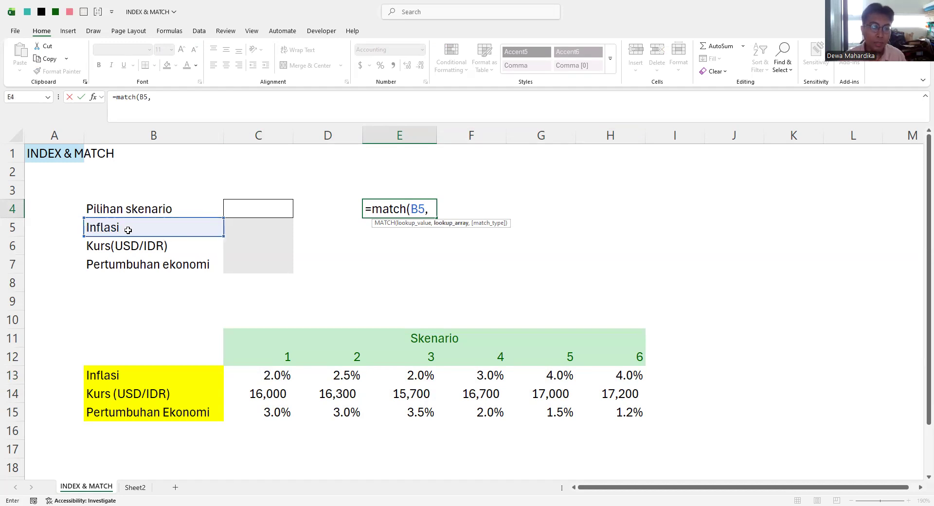
{"action": "left_click_drag", "start_coordinate": [129, 376], "coordinate": [131, 411]}
{"action": "type", "text": ","}
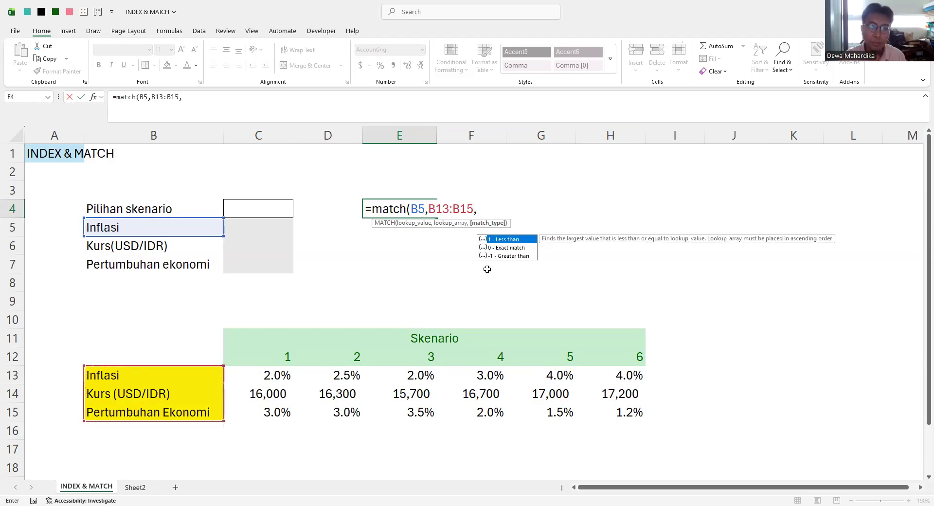
{"action": "left_click", "coordinate": [509, 247]}
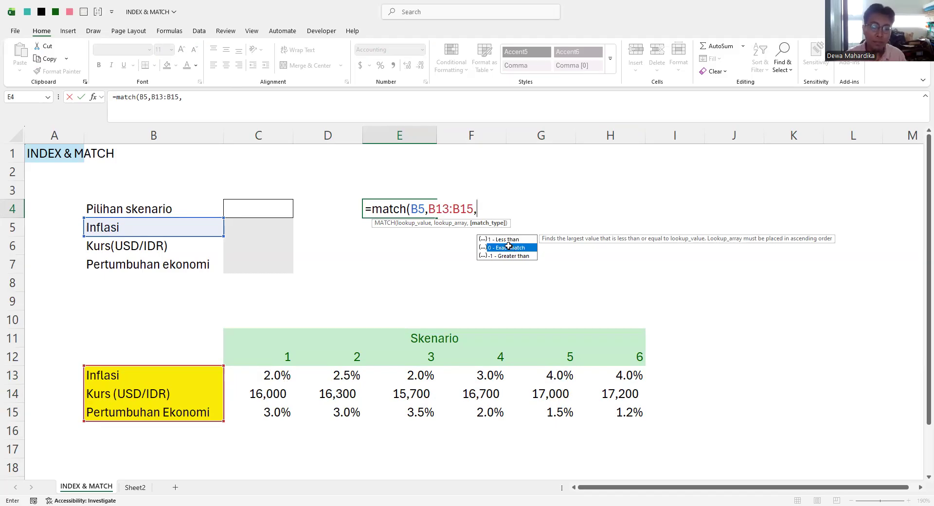
{"action": "double_click", "coordinate": [508, 248]}
{"action": "type", "text": ")"}
{"action": "key", "text": "Return"}
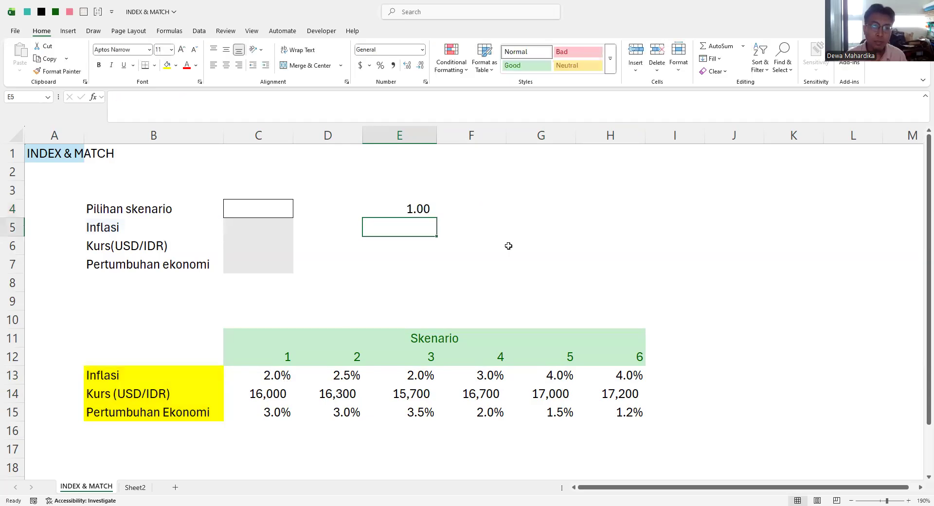
Compare the MATCH result in E4 with the position of Inflasi in B13:B15 and review the formula's arguments.
{"action": "left_click", "coordinate": [426, 212]}
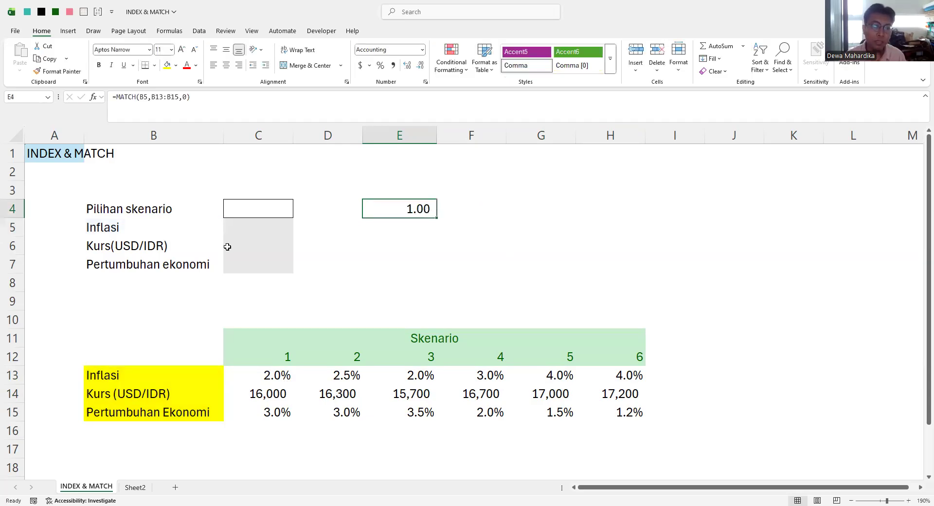
{"action": "left_click_drag", "start_coordinate": [145, 378], "coordinate": [151, 414]}
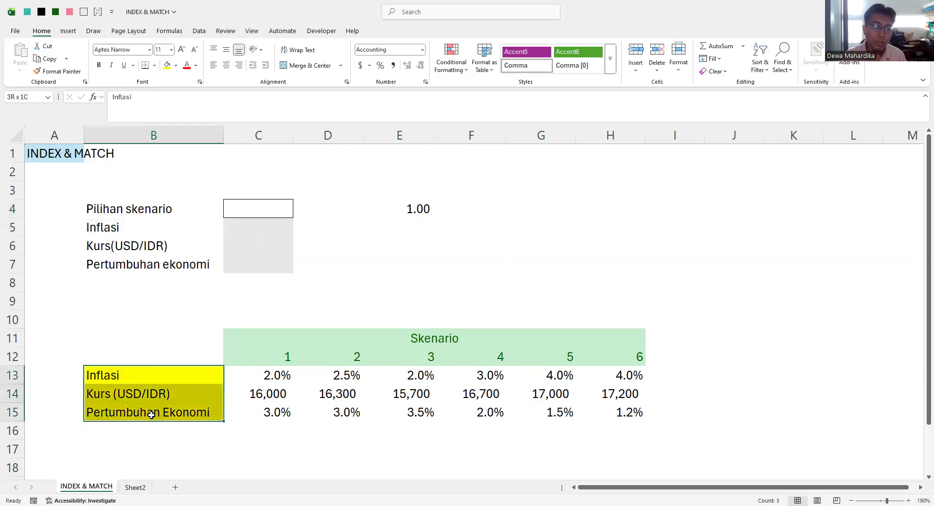
{"action": "left_click", "coordinate": [146, 377]}
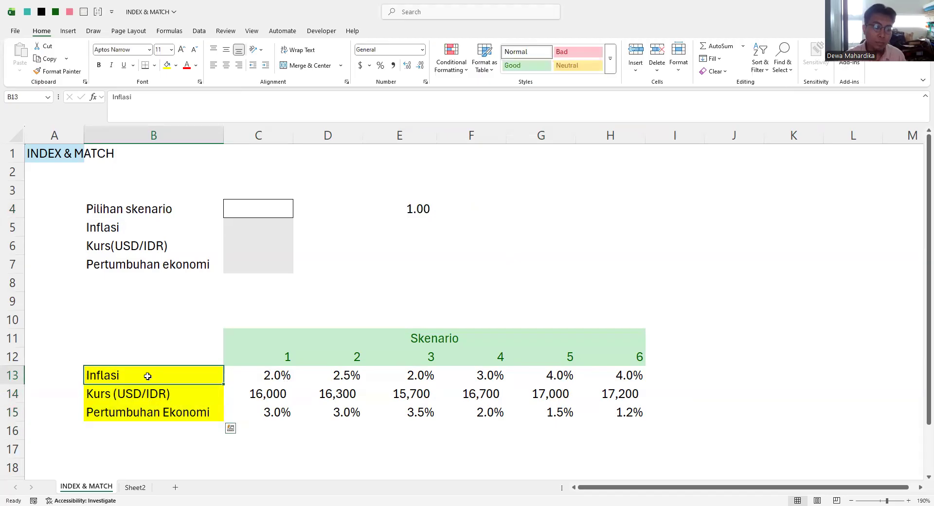
{"action": "left_click", "coordinate": [149, 394]}
{"action": "left_click", "coordinate": [153, 415]}
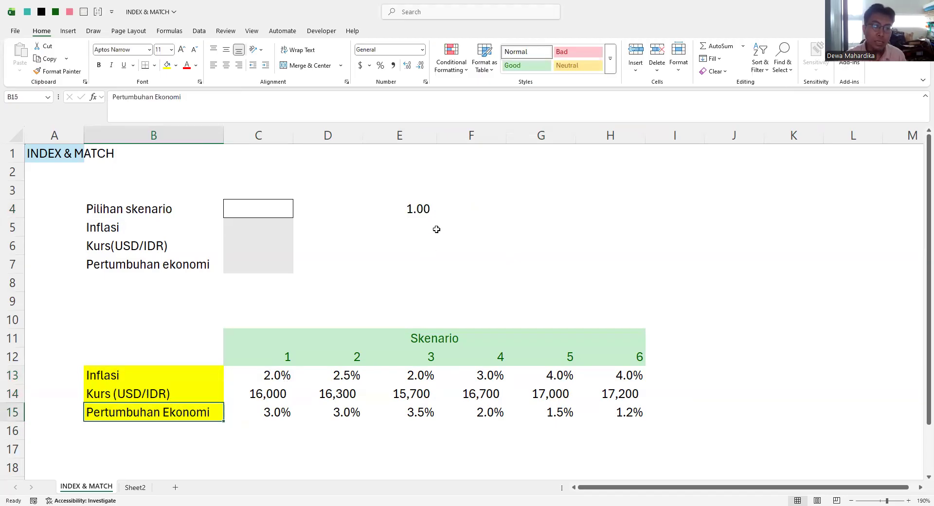
{"action": "double_click", "coordinate": [421, 208]}
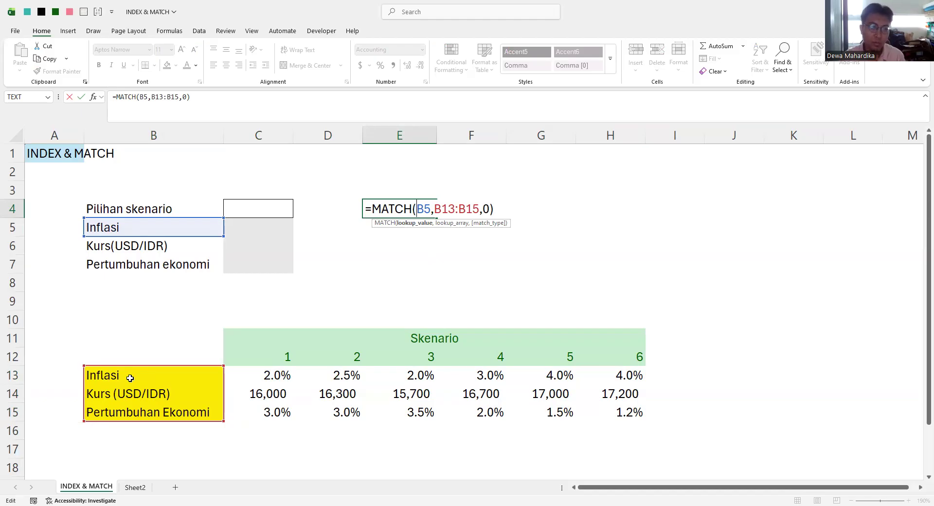
{"action": "key", "text": "Return"}
Change the lookup value of E4's MATCH formula to B7 so it reads =MATCH(B7,B13:B15,0).
{"action": "left_click", "coordinate": [396, 213]}
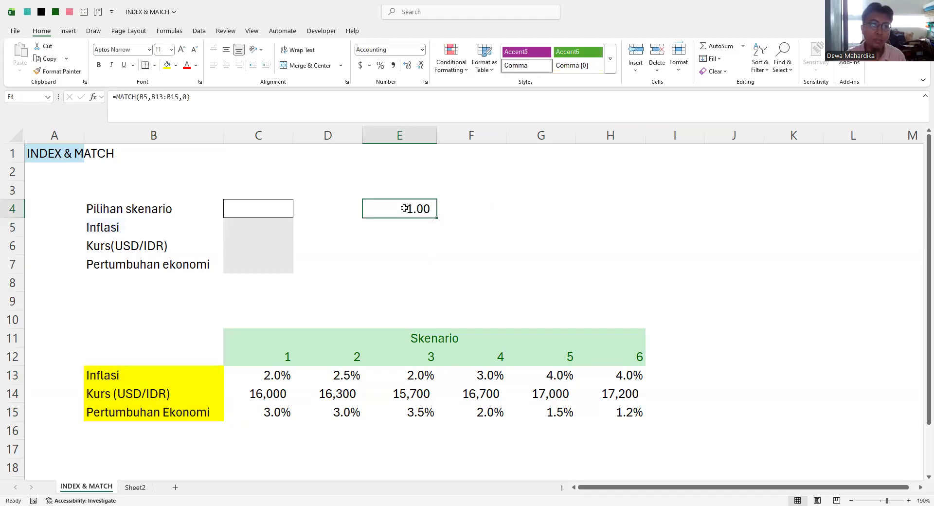
{"action": "left_click", "coordinate": [145, 97]}
{"action": "double_click", "coordinate": [143, 98]}
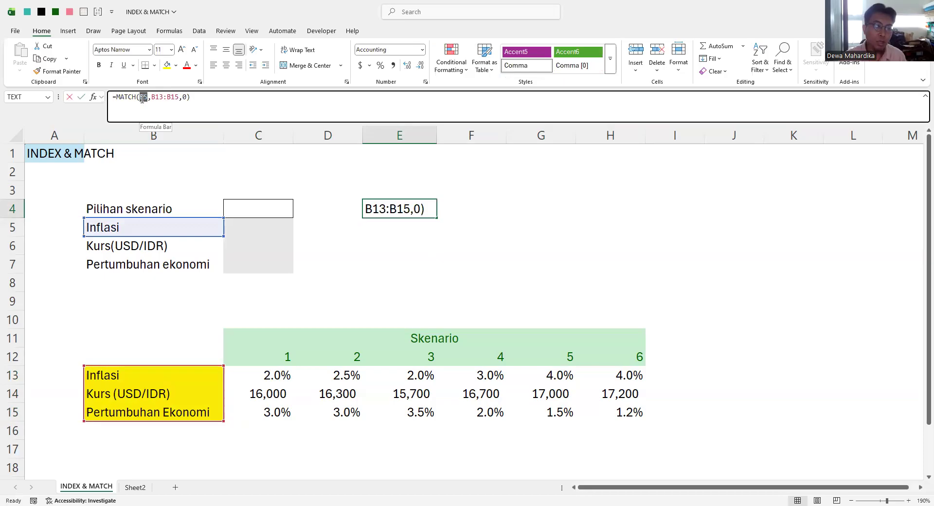
{"action": "key", "text": "BackSpace"}
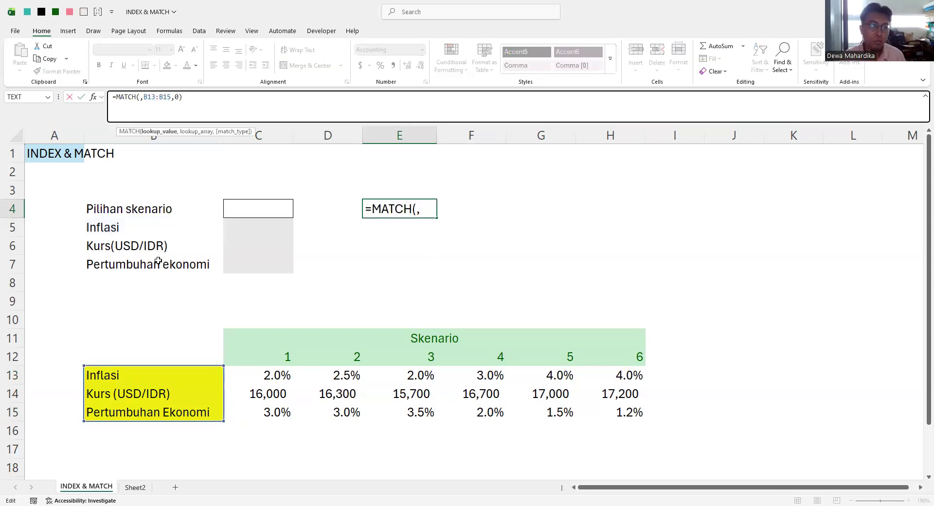
{"action": "left_click", "coordinate": [158, 264]}
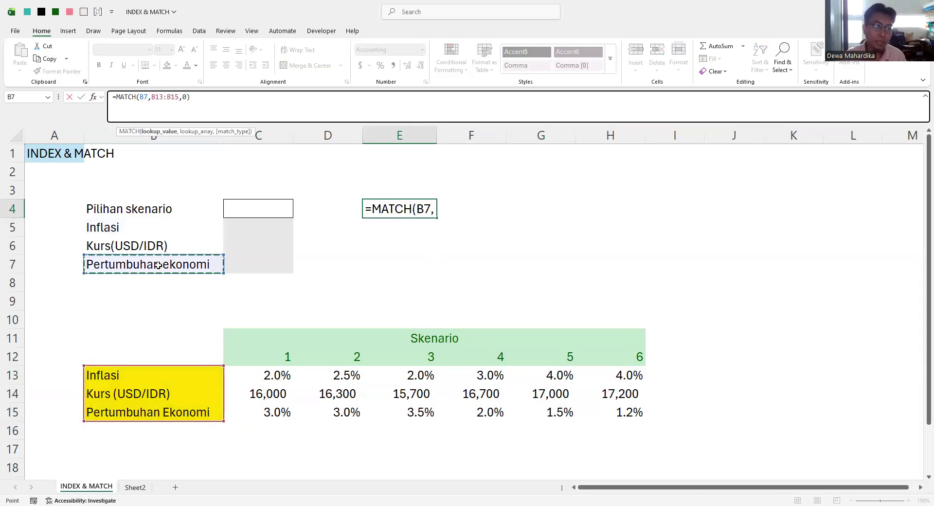
{"action": "key", "text": "Return"}
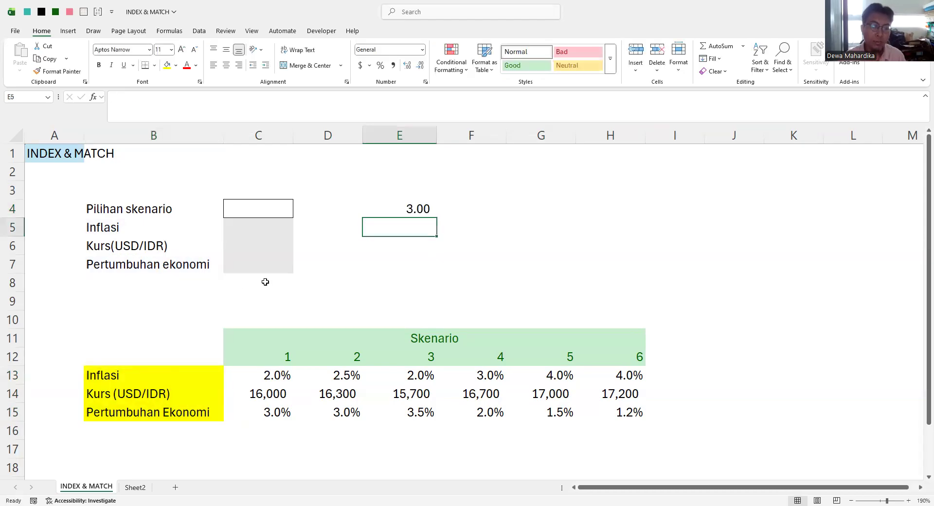
Compare the MATCH result in E4 with the position of Pertumbuhan Ekonomi in B13:B15 and inspect the formula's arguments.
{"action": "left_click_drag", "start_coordinate": [171, 378], "coordinate": [173, 401]}
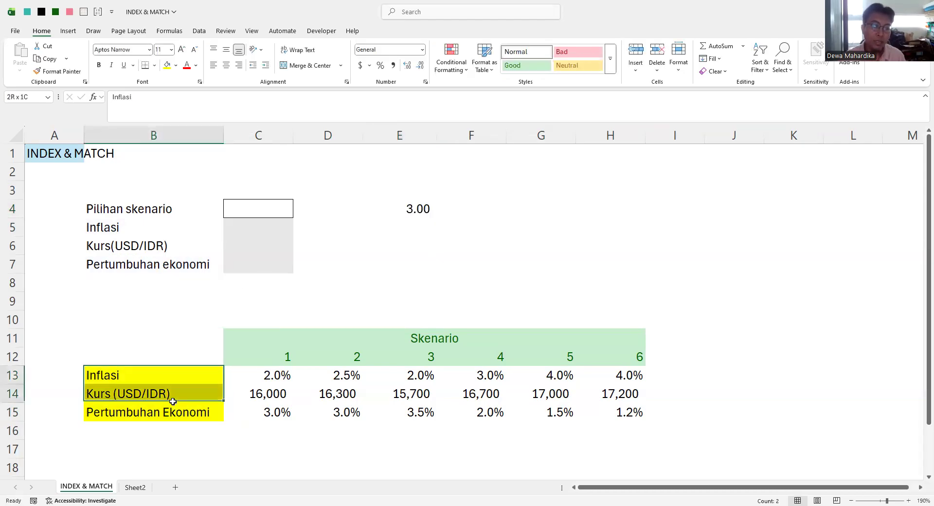
{"action": "left_click", "coordinate": [416, 210]}
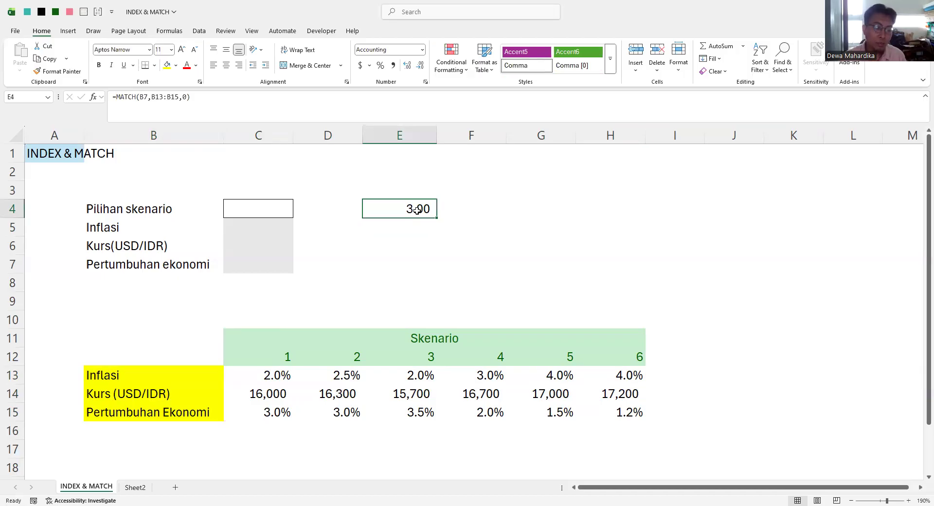
{"action": "left_click_drag", "start_coordinate": [162, 377], "coordinate": [164, 412]}
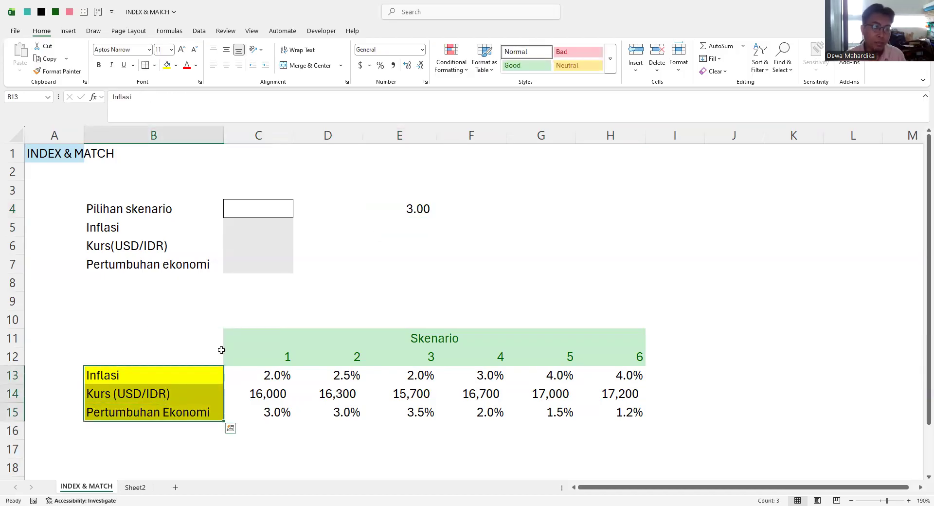
{"action": "left_click_drag", "start_coordinate": [188, 375], "coordinate": [187, 407]}
{"action": "left_click", "coordinate": [426, 208]}
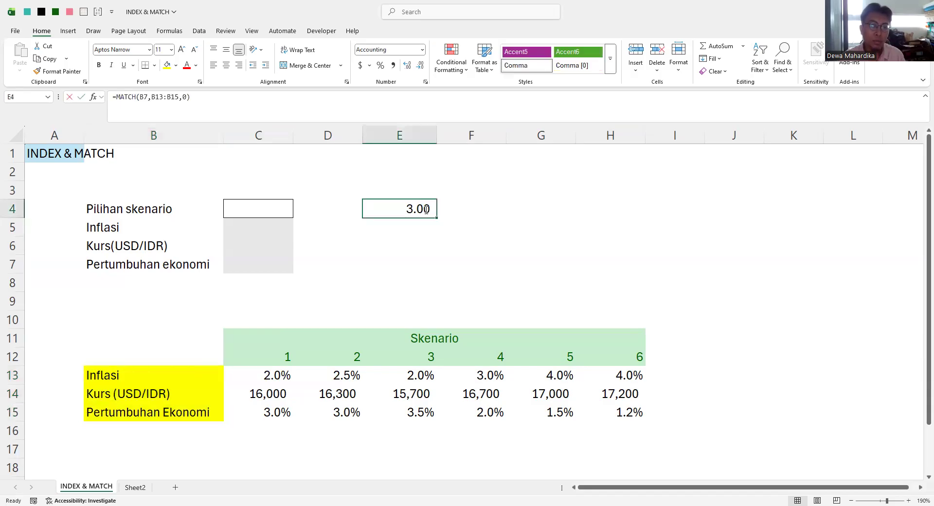
{"action": "double_click", "coordinate": [426, 209]}
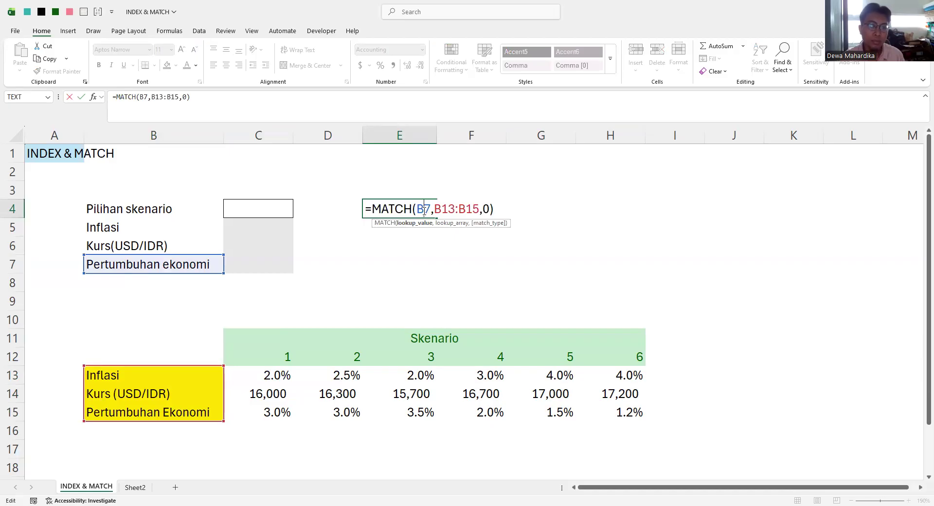
{"action": "left_click_drag", "start_coordinate": [365, 209], "coordinate": [511, 209]}
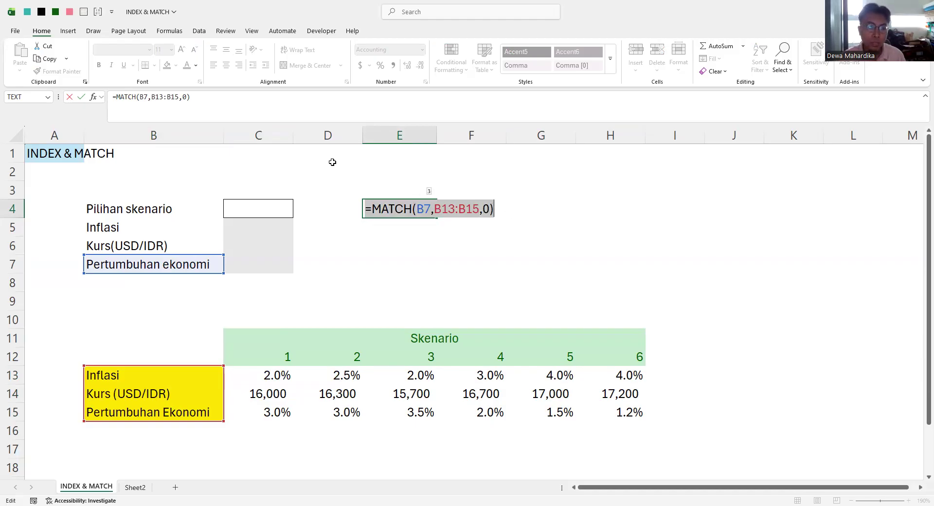
{"action": "left_click_drag", "start_coordinate": [140, 97], "coordinate": [181, 97]}
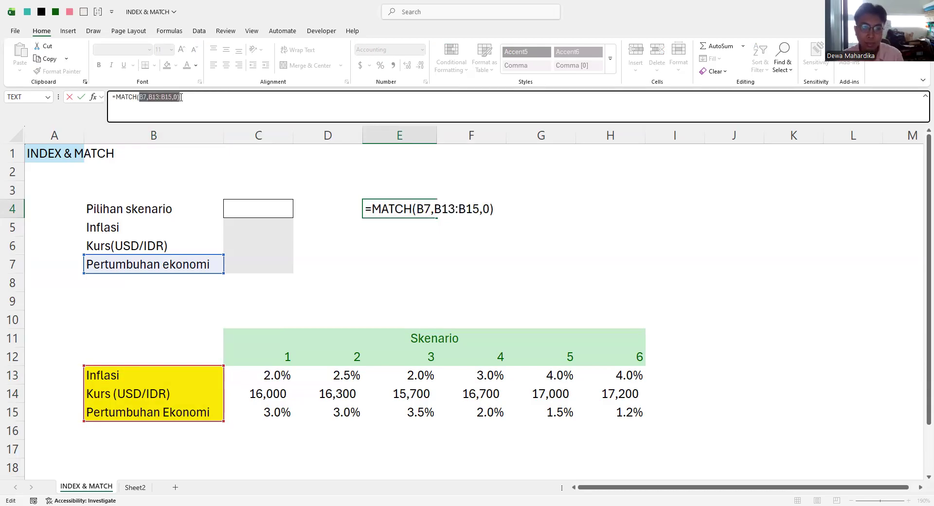
{"action": "key", "text": "ctrl+Return"}
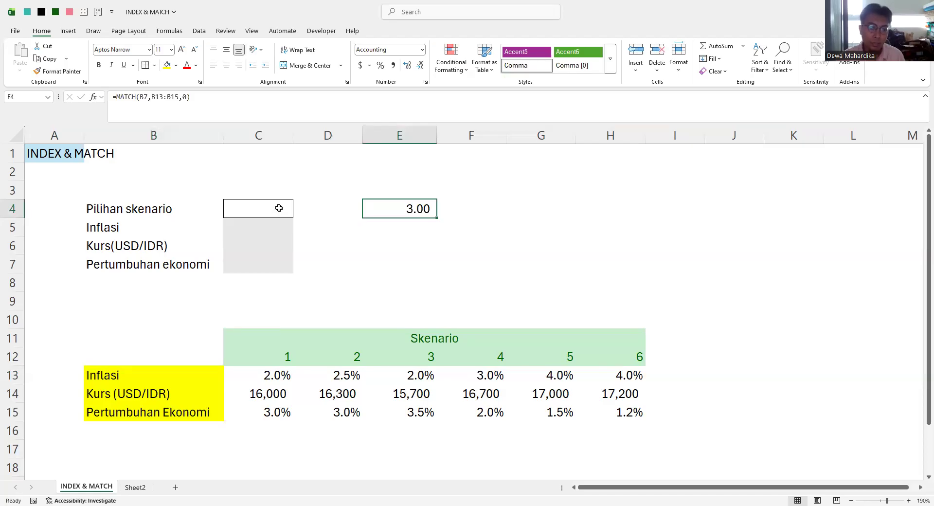
Enter 15700 as the trial Kurs (USD/IDR) value in cell C6.
{"action": "left_click", "coordinate": [278, 208]}
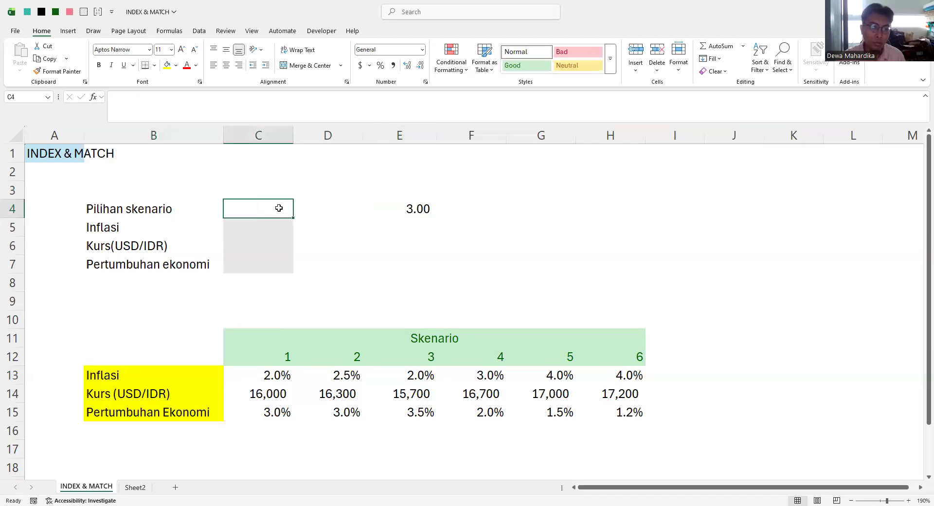
{"action": "left_click", "coordinate": [269, 242]}
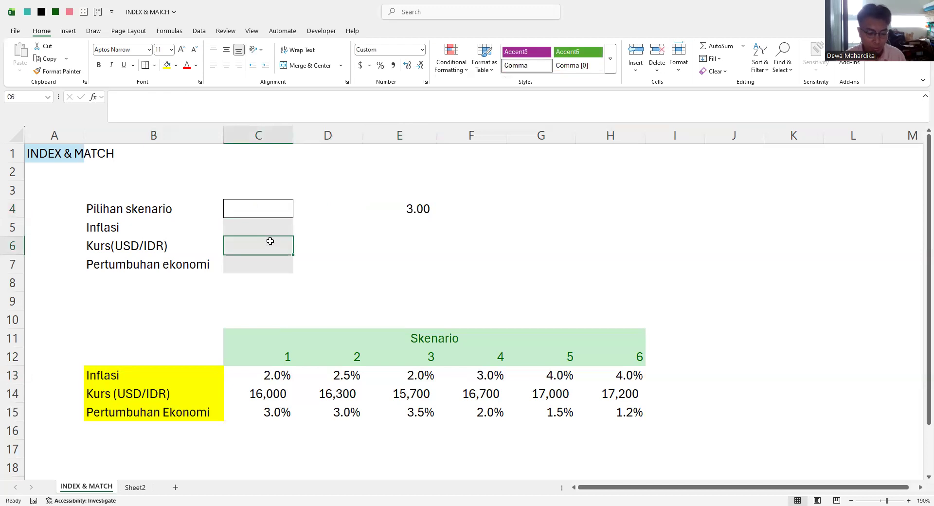
{"action": "type", "text": "16700"}
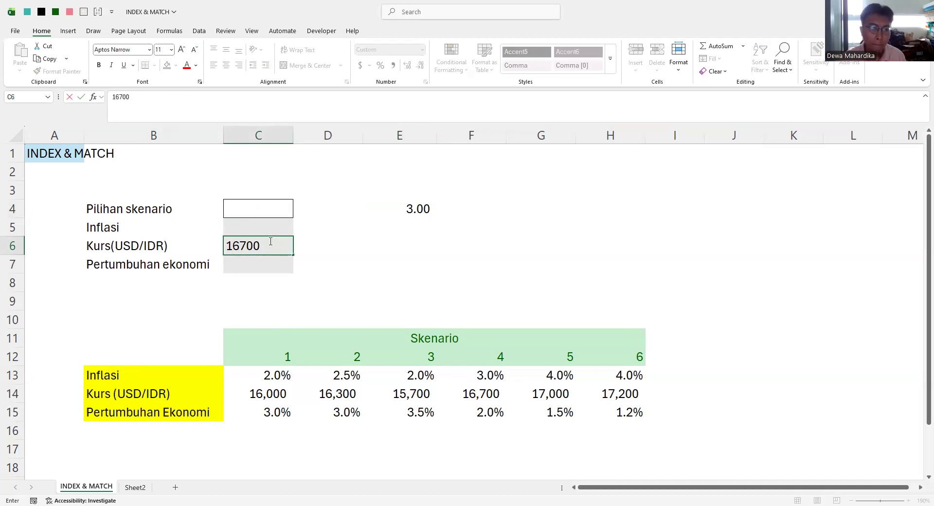
{"action": "key", "text": "BackSpace"}
{"action": "key", "text": "BackSpace"}
{"action": "key", "text": "BackSpace"}
{"action": "key", "text": "BackSpace"}
{"action": "type", "text": "5"}
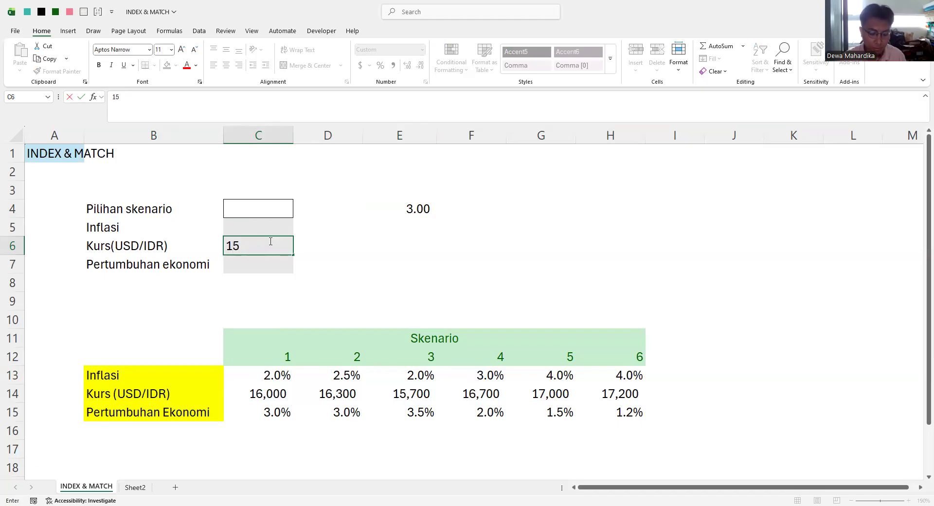
{"action": "type", "text": "700"}
{"action": "key", "text": "Return"}
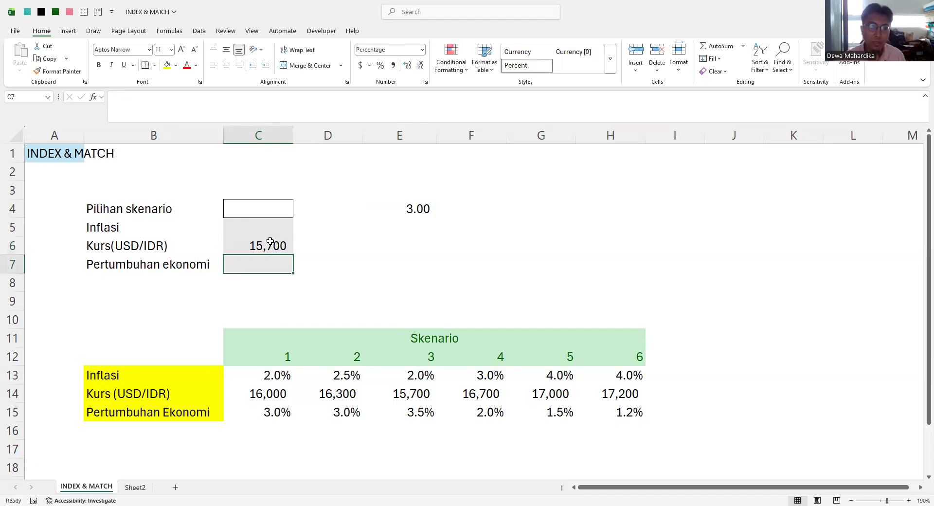
Rewrite E4's MATCH formula to find the position of the C6 value in the Kurs row, as =MATCH(C6,C14:H14,0).
{"action": "left_click", "coordinate": [288, 242]}
{"action": "left_click", "coordinate": [414, 210]}
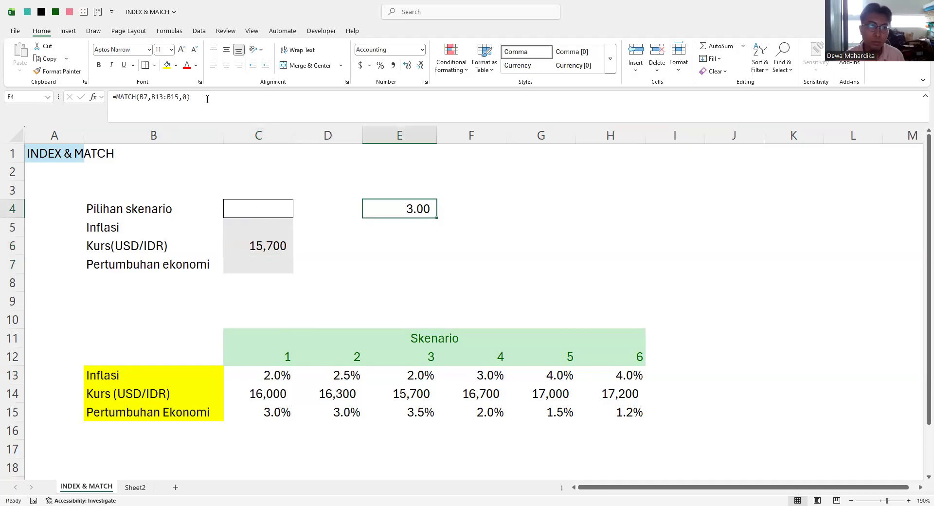
{"action": "left_click_drag", "start_coordinate": [140, 97], "coordinate": [188, 98]}
{"action": "left_click_drag", "start_coordinate": [247, 98], "coordinate": [258, 101]}
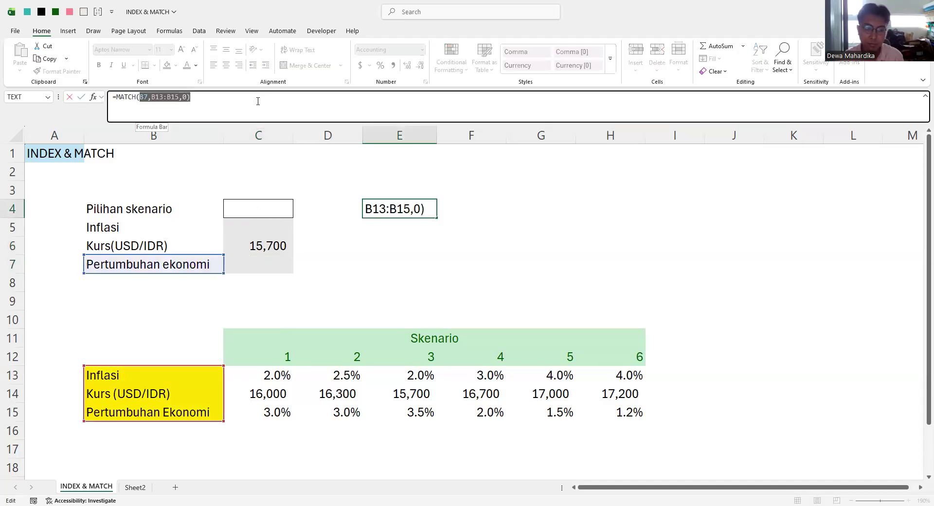
{"action": "key", "text": "BackSpace"}
{"action": "left_click", "coordinate": [275, 245]}
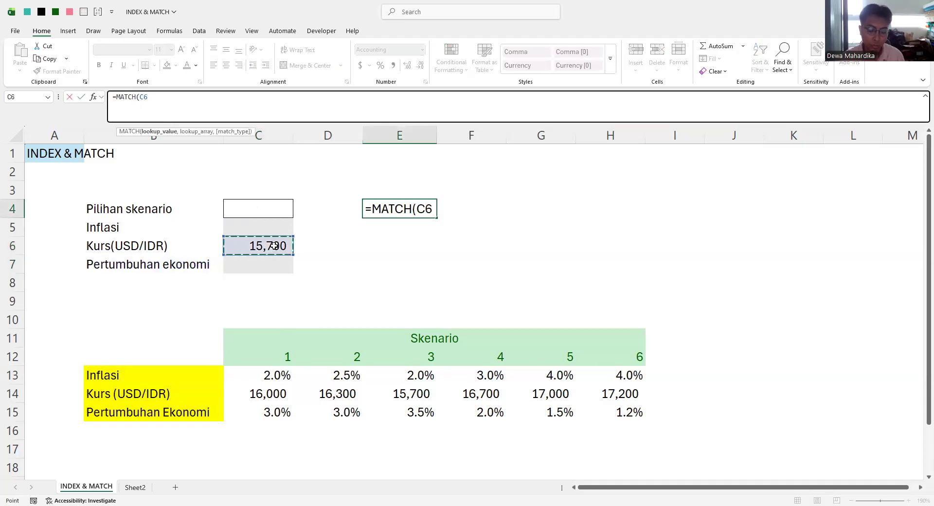
{"action": "type", "text": ","}
{"action": "left_click_drag", "start_coordinate": [270, 394], "coordinate": [595, 396]}
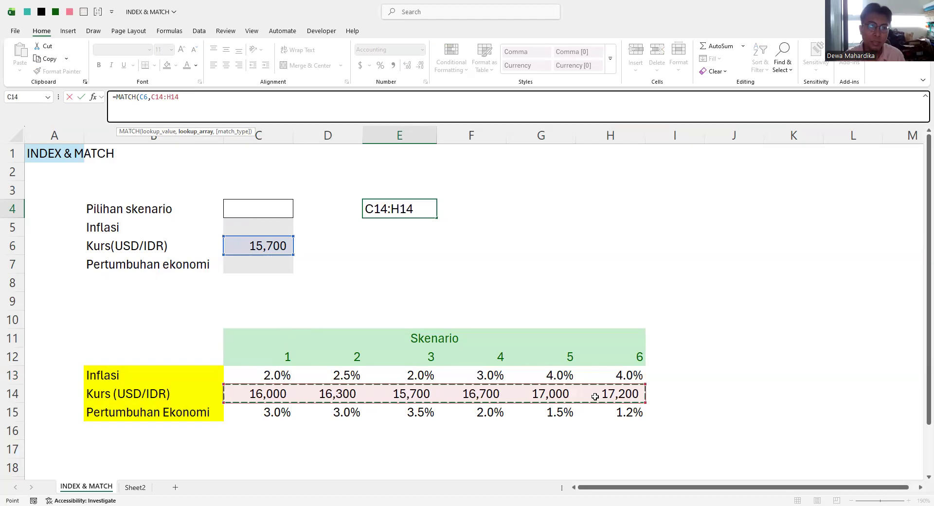
{"action": "type", "text": ","}
{"action": "left_click", "coordinate": [228, 156]}
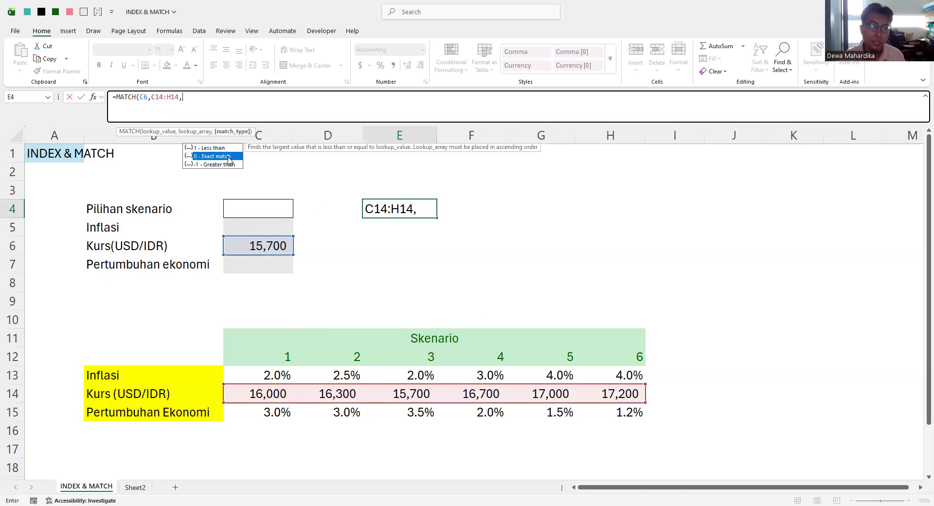
{"action": "double_click", "coordinate": [229, 157]}
{"action": "type", "text": ")"}
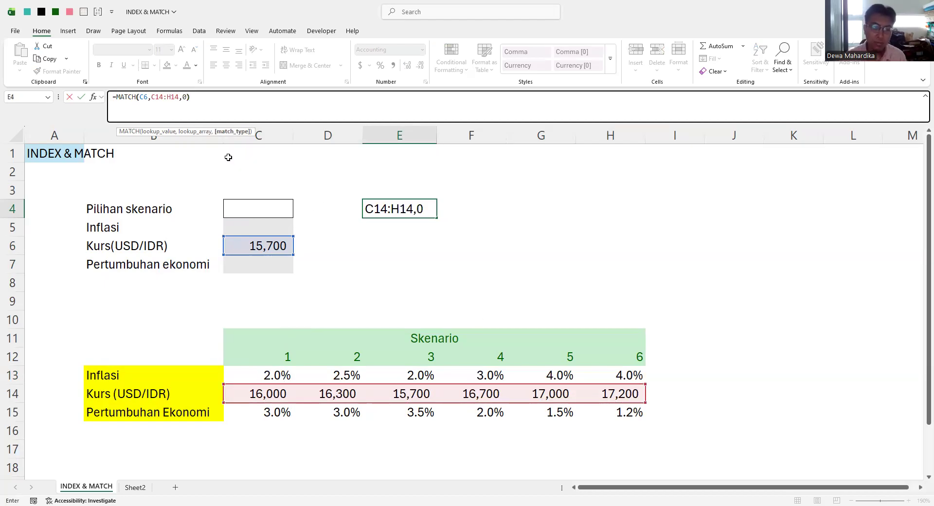
{"action": "key", "text": "Return"}
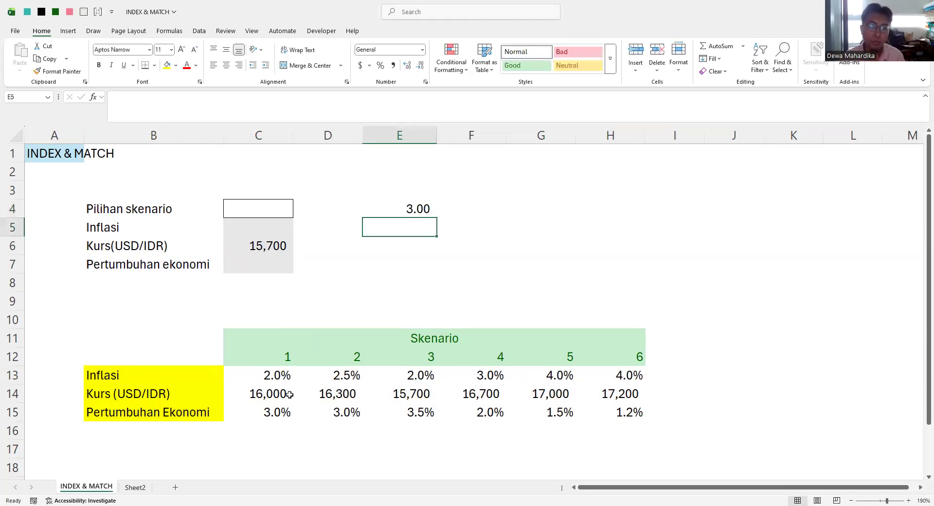
Compare the MATCH result in E4 with the position of 15,700 within the Kurs row C14:H14.
{"action": "left_click_drag", "start_coordinate": [270, 395], "coordinate": [627, 395]}
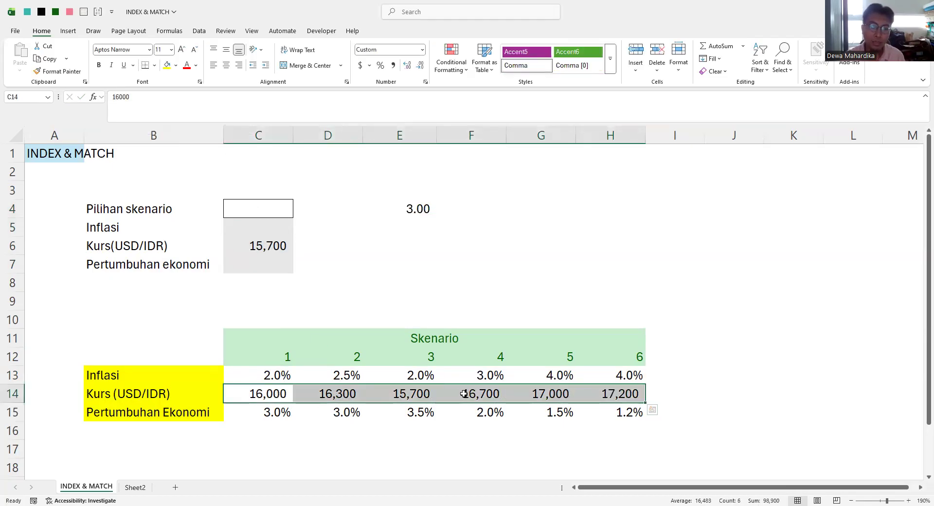
{"action": "left_click", "coordinate": [415, 397]}
{"action": "left_click_drag", "start_coordinate": [272, 394], "coordinate": [334, 394]}
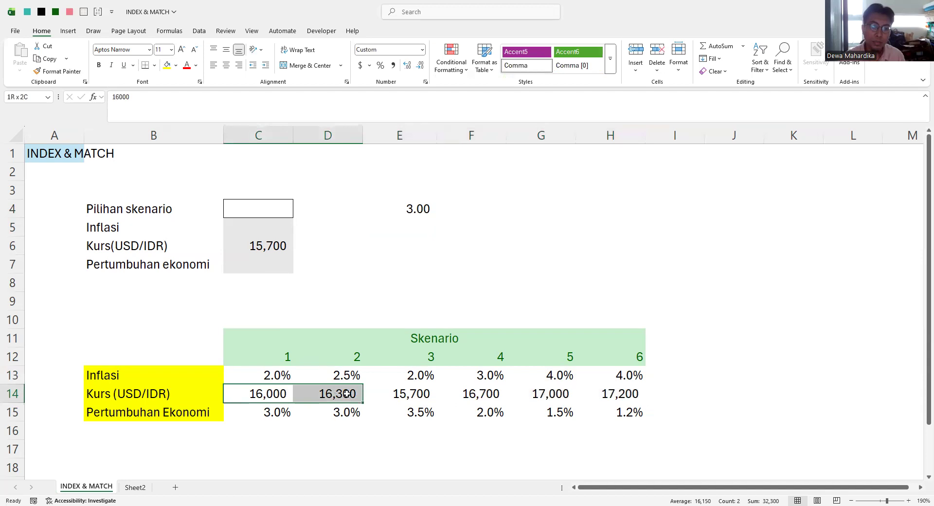
{"action": "left_click", "coordinate": [270, 394]}
{"action": "left_click", "coordinate": [352, 394]}
{"action": "left_click", "coordinate": [413, 395]}
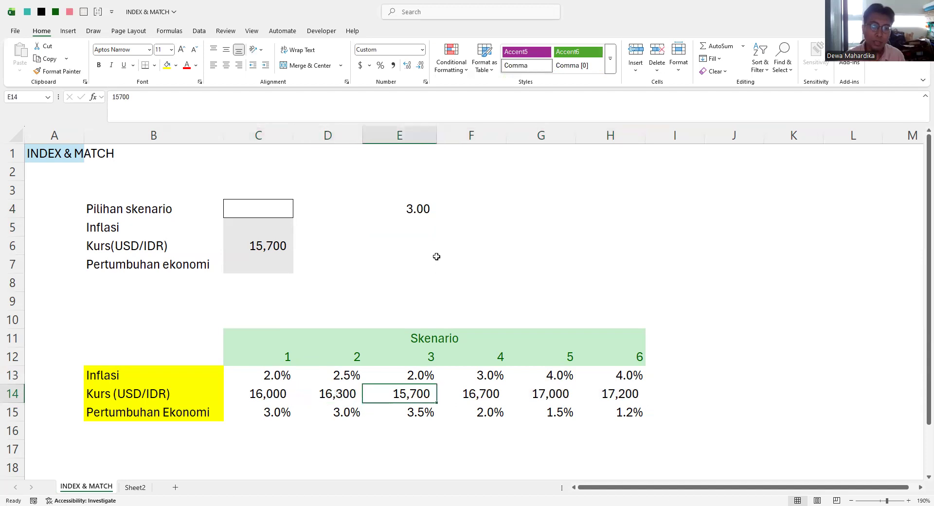
Inspect the MATCH formula in E4 and clear the cell.
{"action": "double_click", "coordinate": [419, 208]}
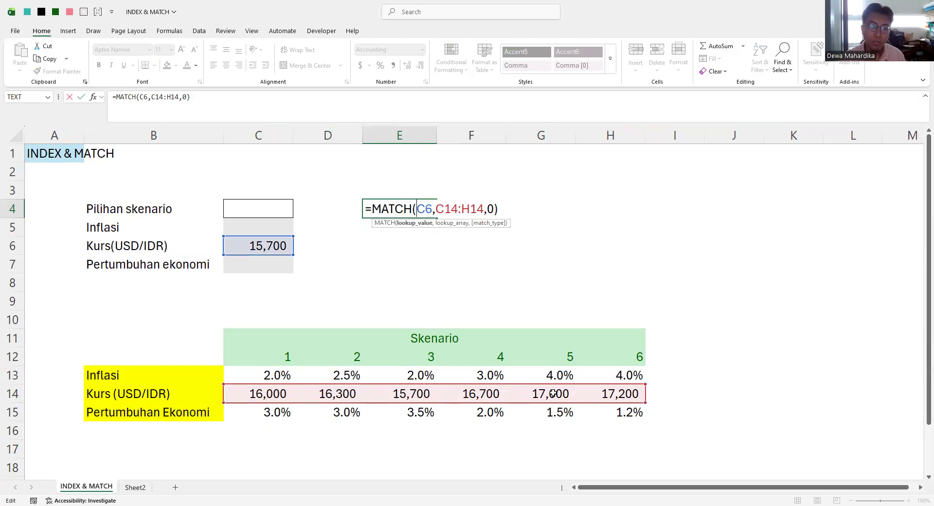
{"action": "key", "text": "BackSpace"}
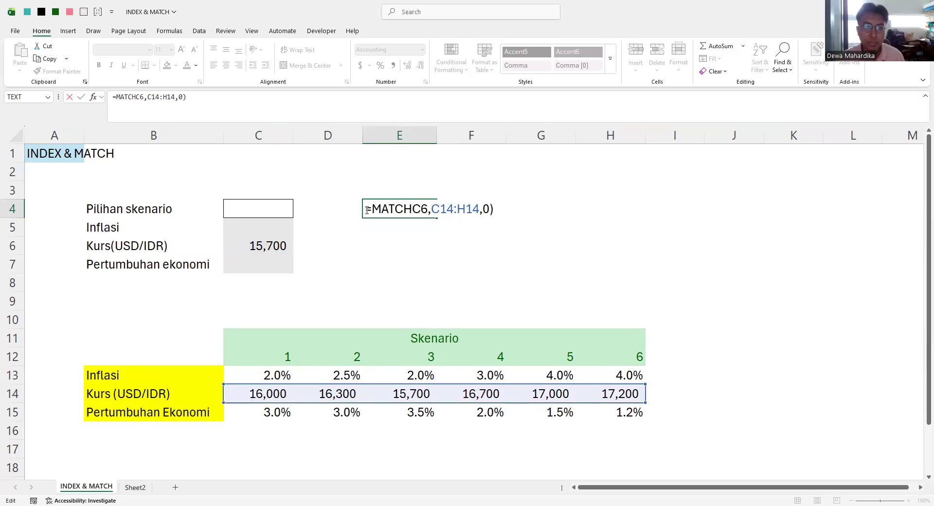
{"action": "left_click_drag", "start_coordinate": [364, 209], "coordinate": [532, 212]}
{"action": "key", "text": "Delete"}
{"action": "key", "text": "Return"}
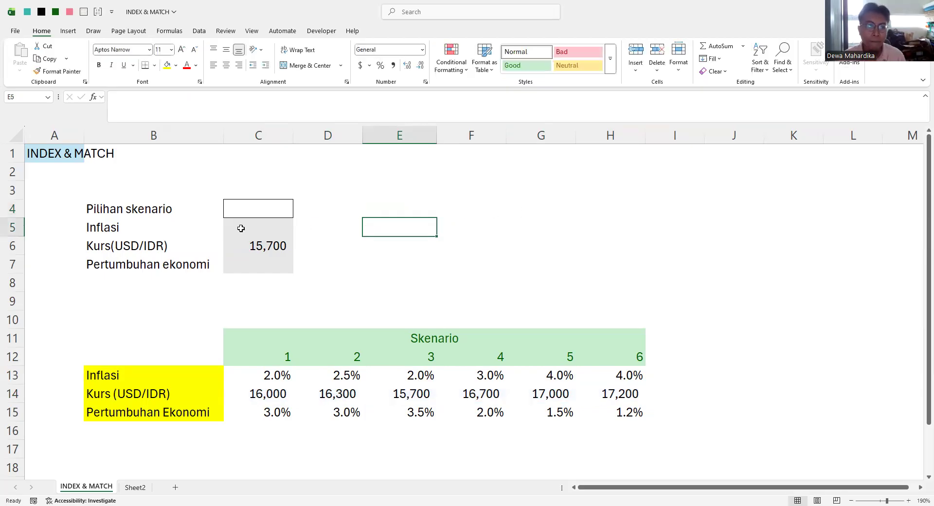
Delete the trial Kurs (USD/IDR) value from cell C6.
{"action": "left_click_drag", "start_coordinate": [258, 226], "coordinate": [265, 267]}
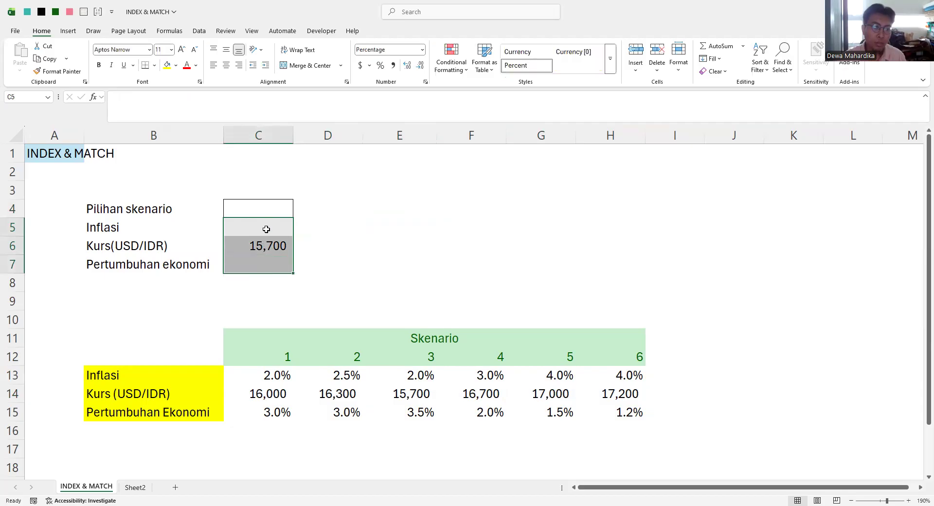
{"action": "left_click", "coordinate": [264, 212]}
{"action": "left_click", "coordinate": [271, 245]}
{"action": "key", "text": "Delete"}
{"action": "key", "text": "Return"}
Enter 3 as the Pilihan skenario in C4 and review the matching scenario values in E13:E15.
{"action": "left_click", "coordinate": [279, 208]}
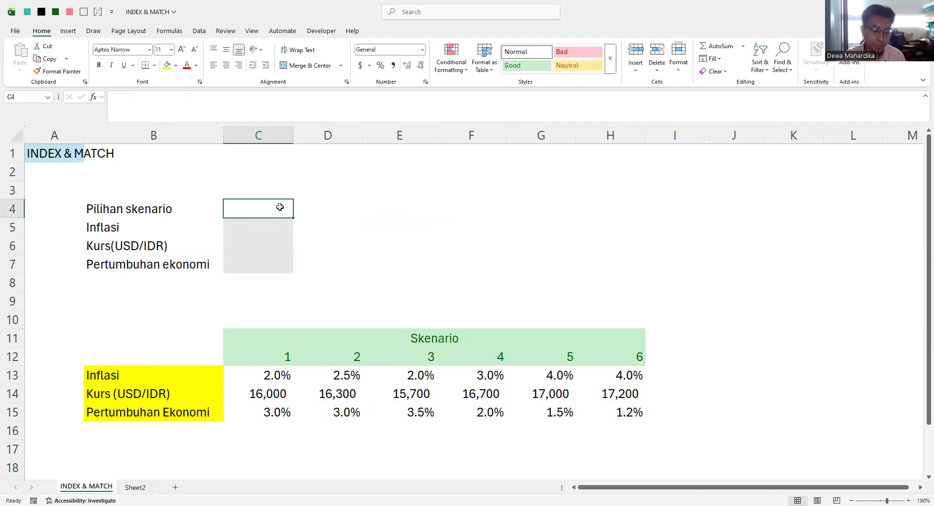
{"action": "type", "text": "1"}
{"action": "key", "text": "BackSpace"}
{"action": "type", "text": "3"}
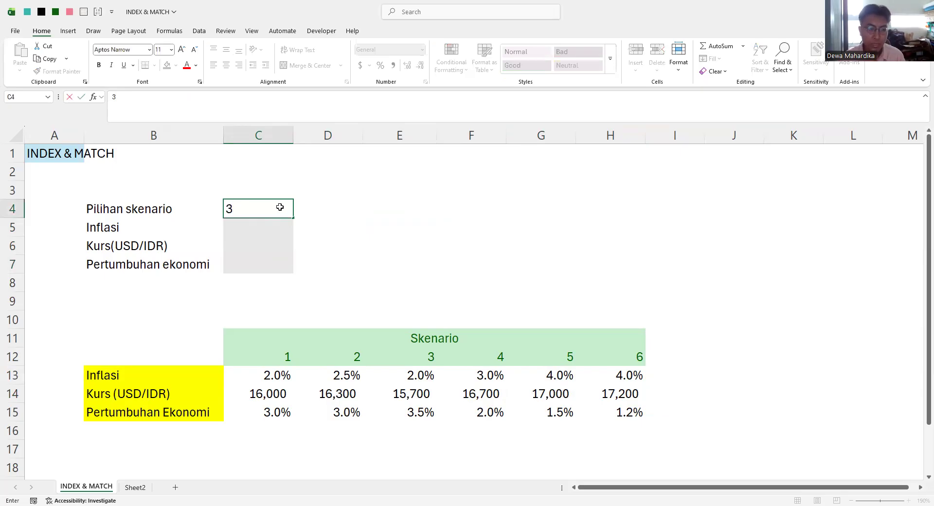
{"action": "key", "text": "Return"}
{"action": "left_click_drag", "start_coordinate": [276, 229], "coordinate": [282, 267]}
{"action": "left_click_drag", "start_coordinate": [421, 373], "coordinate": [422, 412]}
Set the Pilihan skenario in C4 to 5 and review the matching scenario values in G13:G15.
{"action": "left_click", "coordinate": [281, 208]}
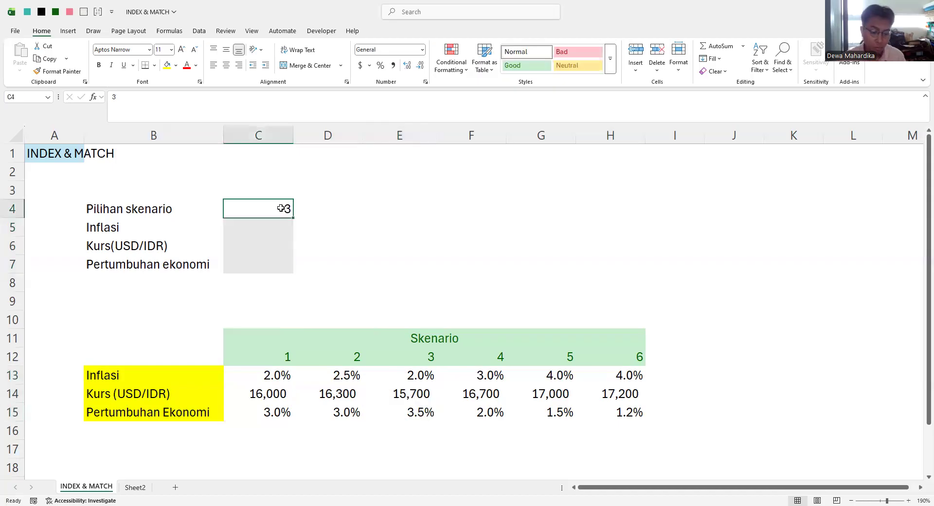
{"action": "type", "text": "5"}
{"action": "key", "text": "Return"}
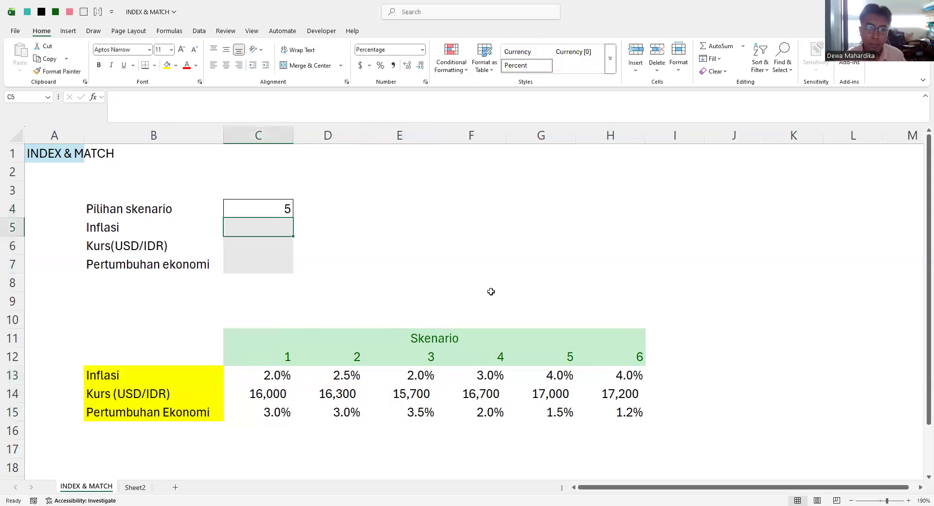
{"action": "left_click_drag", "start_coordinate": [562, 377], "coordinate": [559, 412]}
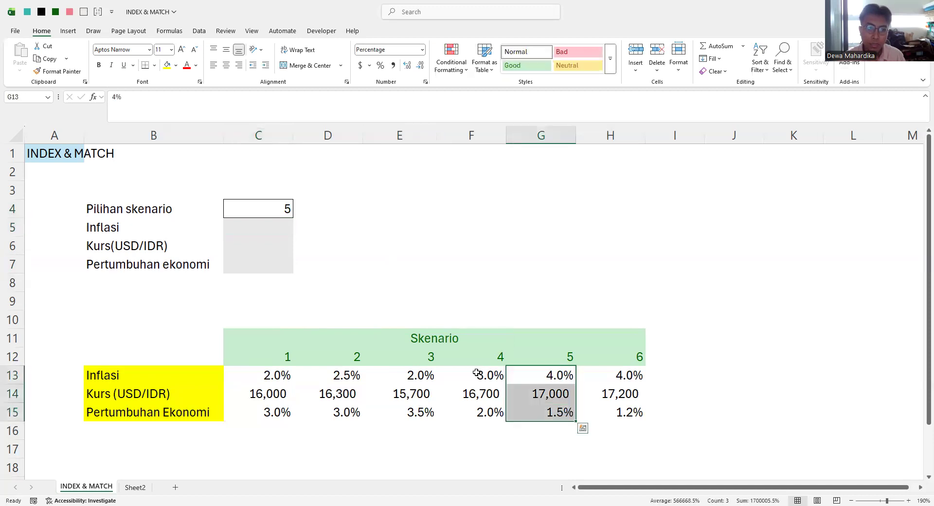
{"action": "left_click", "coordinate": [262, 224]}
{"action": "left_click_drag", "start_coordinate": [262, 225], "coordinate": [263, 263]}
Begin an INDEX formula in the Inflasi cell C5 with the scenario data C13:H15 as its array.
{"action": "left_click", "coordinate": [267, 226]}
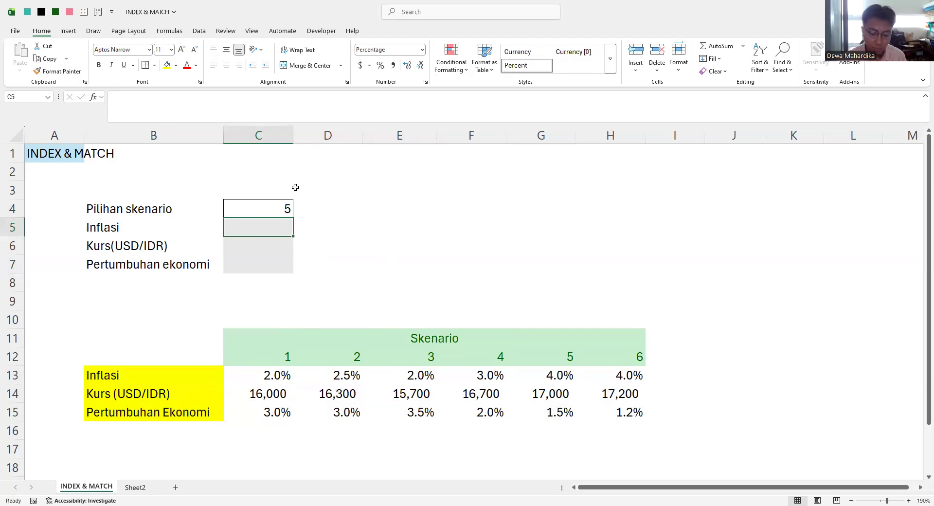
{"action": "type", "text": "="}
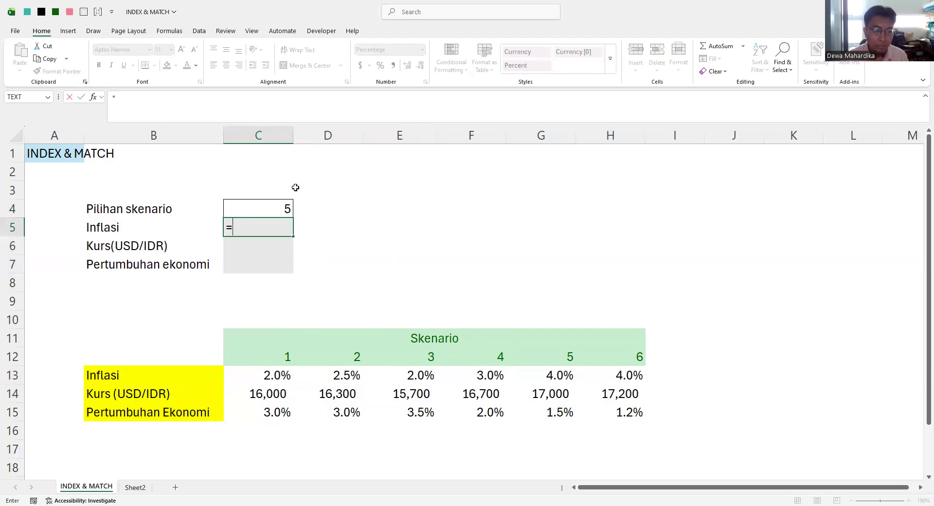
{"action": "type", "text": "index("}
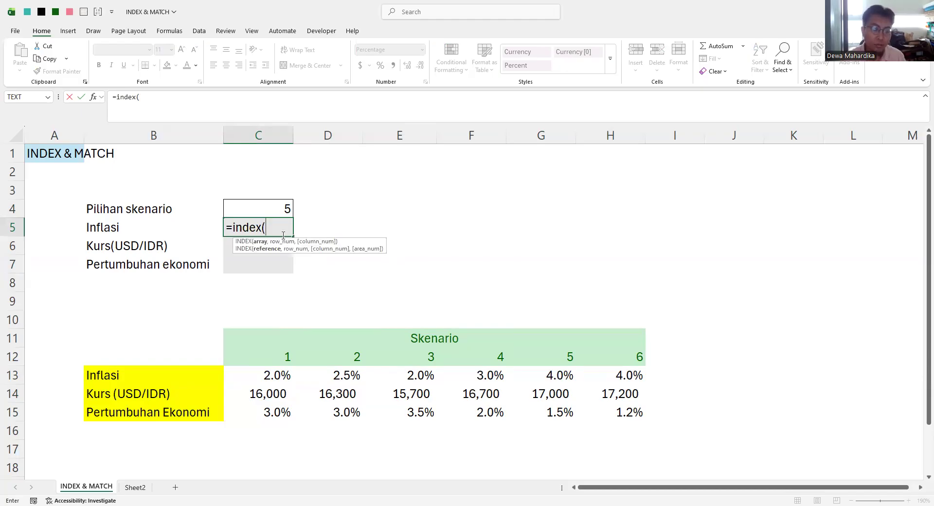
{"action": "left_click_drag", "start_coordinate": [273, 376], "coordinate": [328, 383]}
{"action": "left_click_drag", "start_coordinate": [594, 405], "coordinate": [623, 410]}
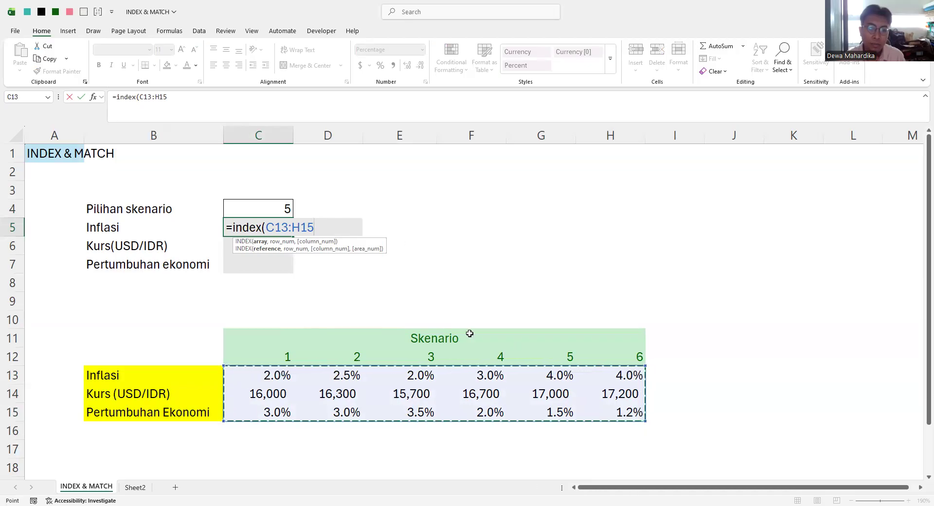
{"action": "type", "text": ","}
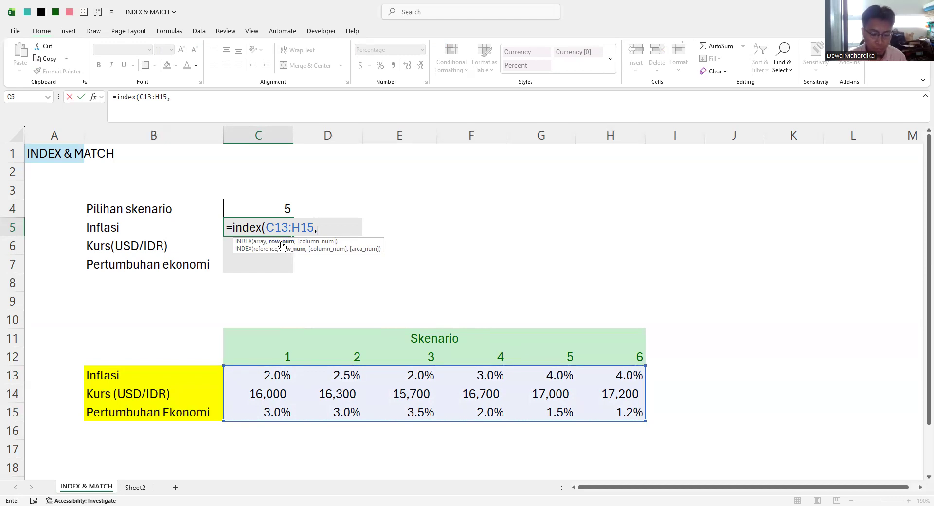
Supply the row number of C5's INDEX formula with an exact-match lookup of the Inflasi label, MATCH(B5,B13:B15,0).
{"action": "type", "text": "match("}
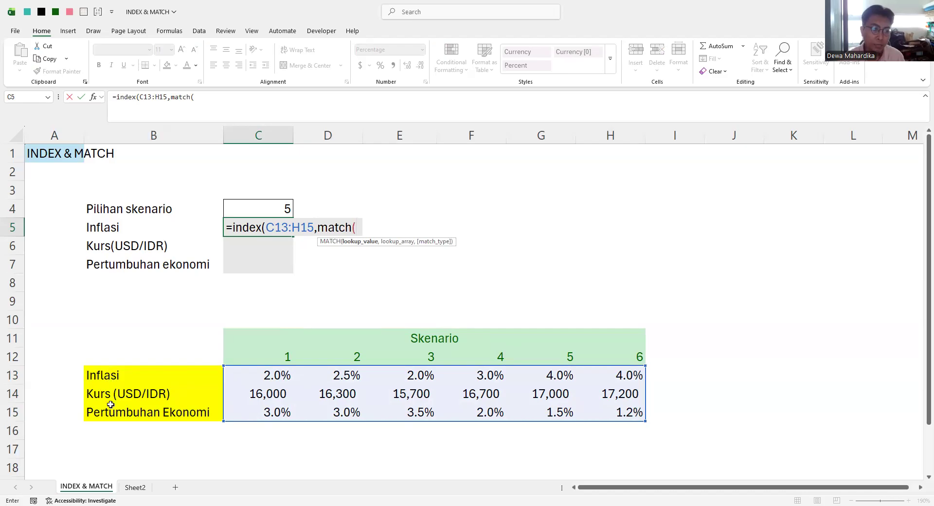
{"action": "left_click", "coordinate": [106, 229]}
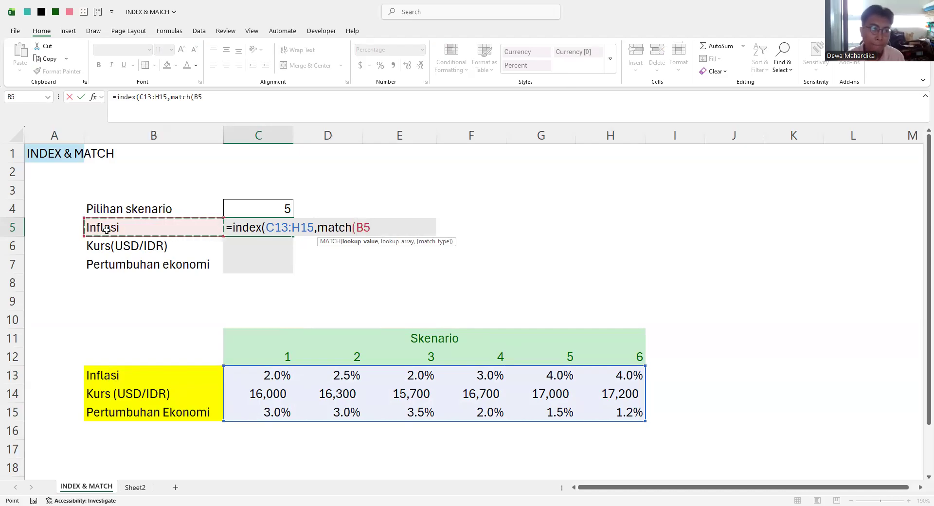
{"action": "type", "text": ","}
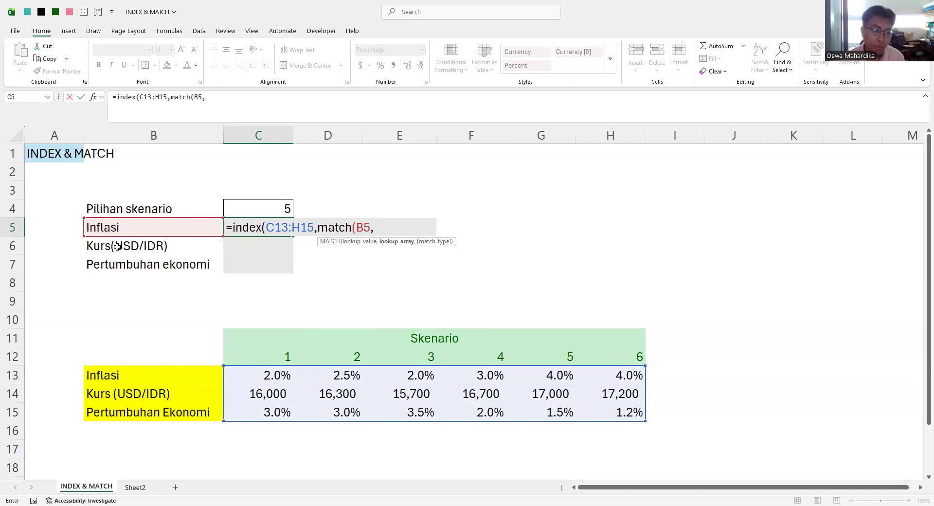
{"action": "left_click_drag", "start_coordinate": [120, 374], "coordinate": [123, 408]}
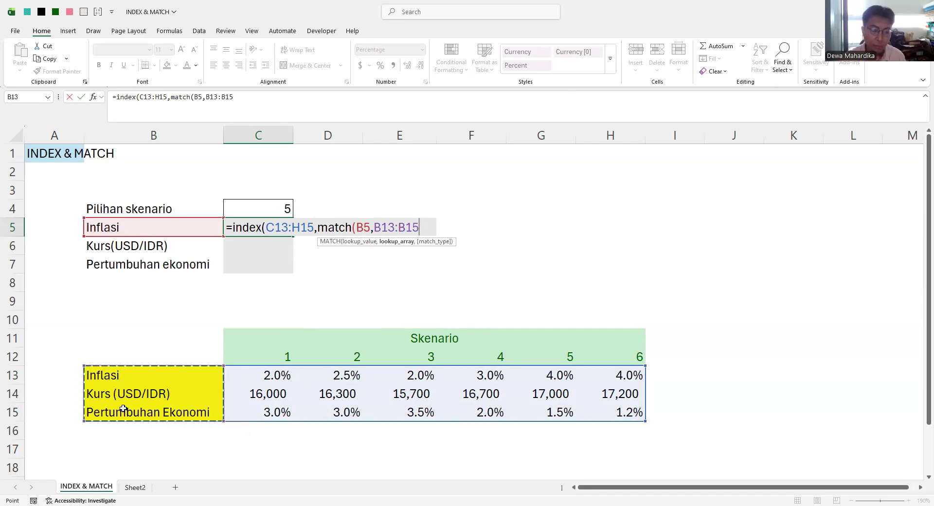
{"action": "type", "text": ","}
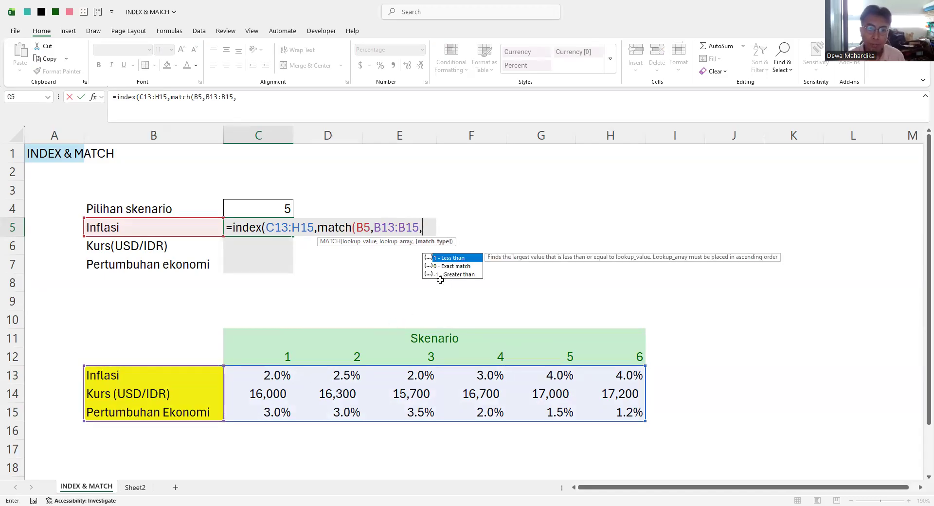
{"action": "double_click", "coordinate": [453, 266]}
{"action": "type", "text": ")"}
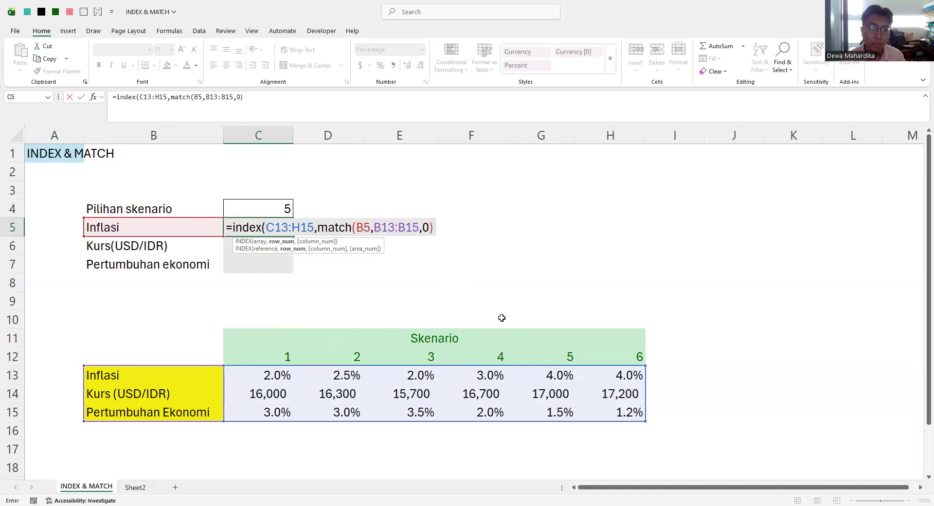
Supply the column number of C5's INDEX formula with MATCH(C4,C12:H12,0), complete the formula and check it against G13.
{"action": "type", "text": ","}
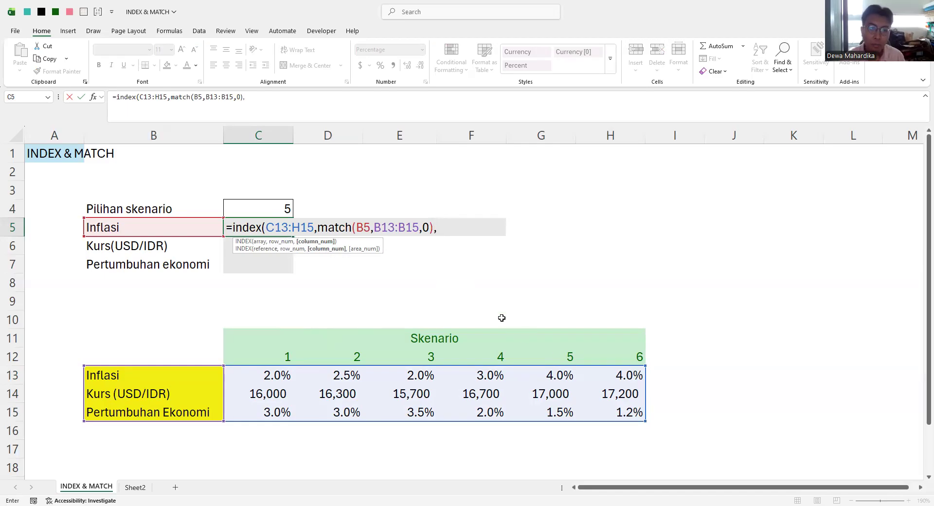
{"action": "type", "text": "match("}
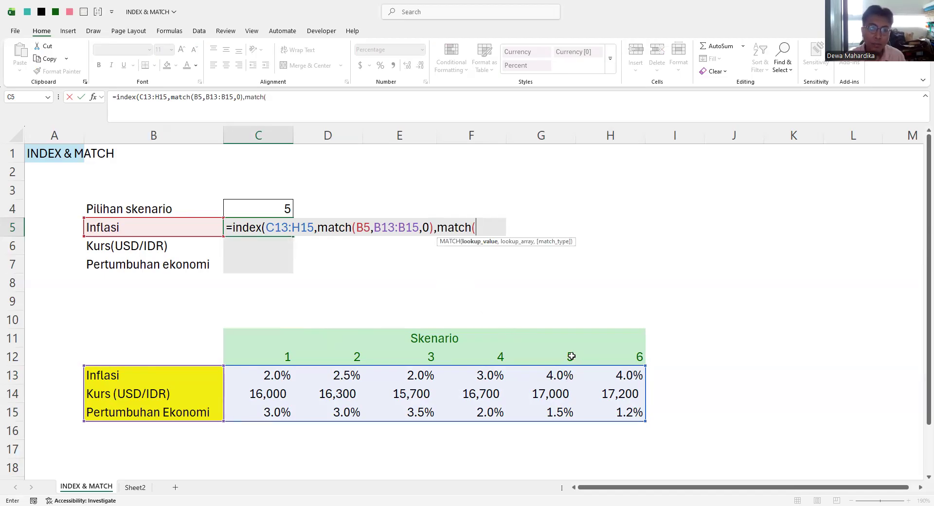
{"action": "left_click", "coordinate": [277, 208]}
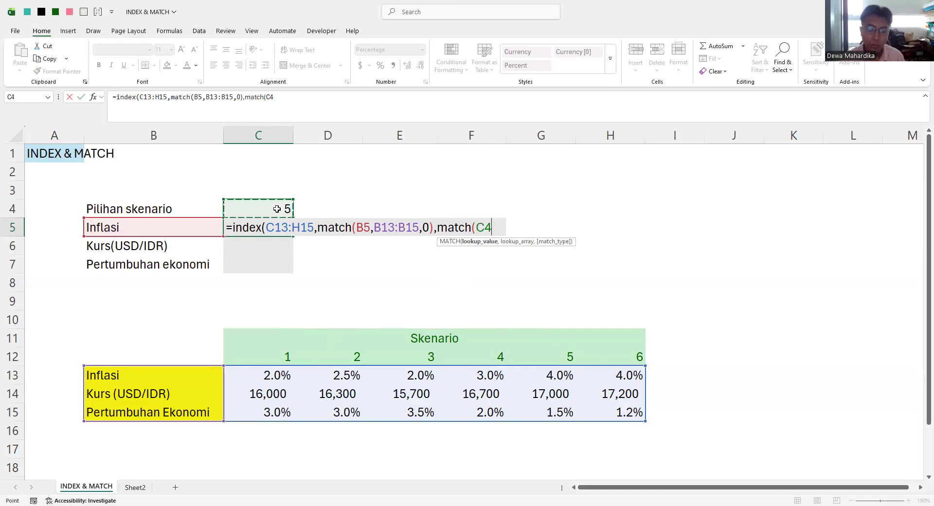
{"action": "type", "text": ","}
{"action": "left_click_drag", "start_coordinate": [273, 357], "coordinate": [360, 357]}
{"action": "left_click_drag", "start_coordinate": [550, 352], "coordinate": [632, 357]}
{"action": "type", "text": ","}
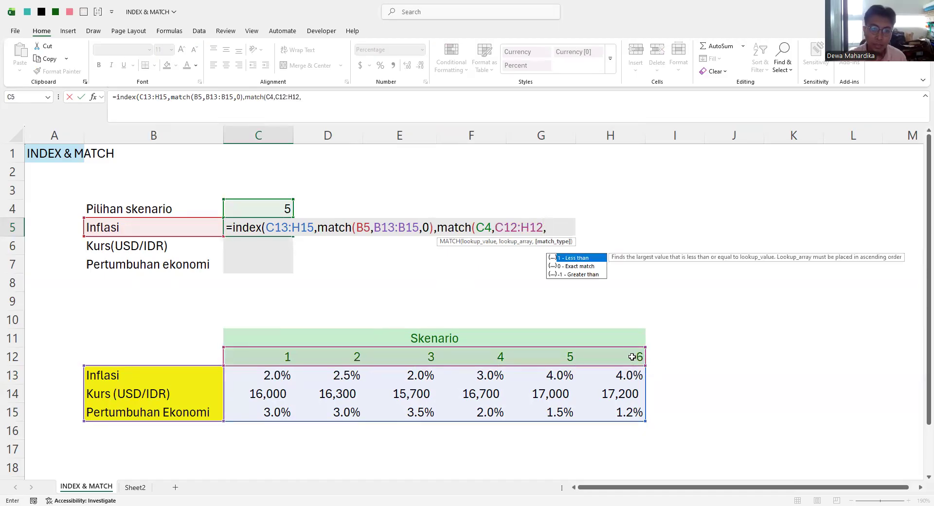
{"action": "left_click", "coordinate": [574, 266]}
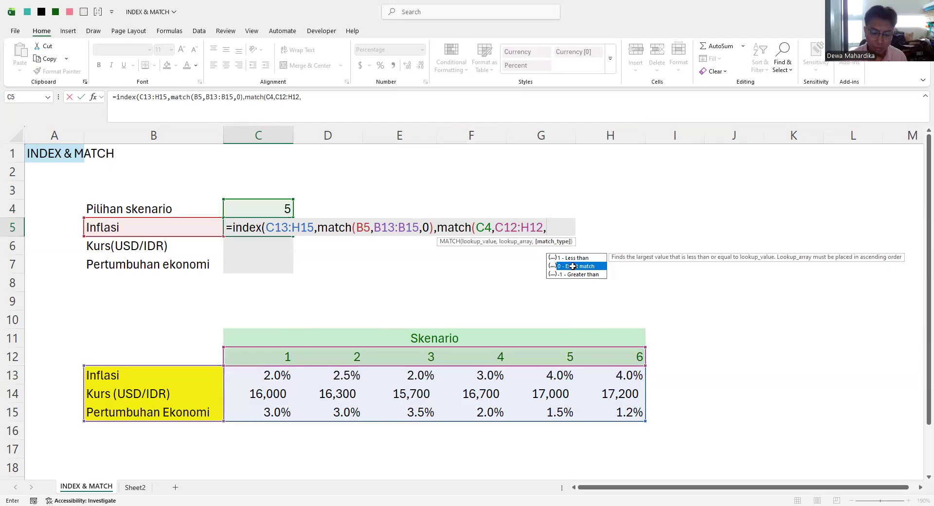
{"action": "double_click", "coordinate": [574, 267]}
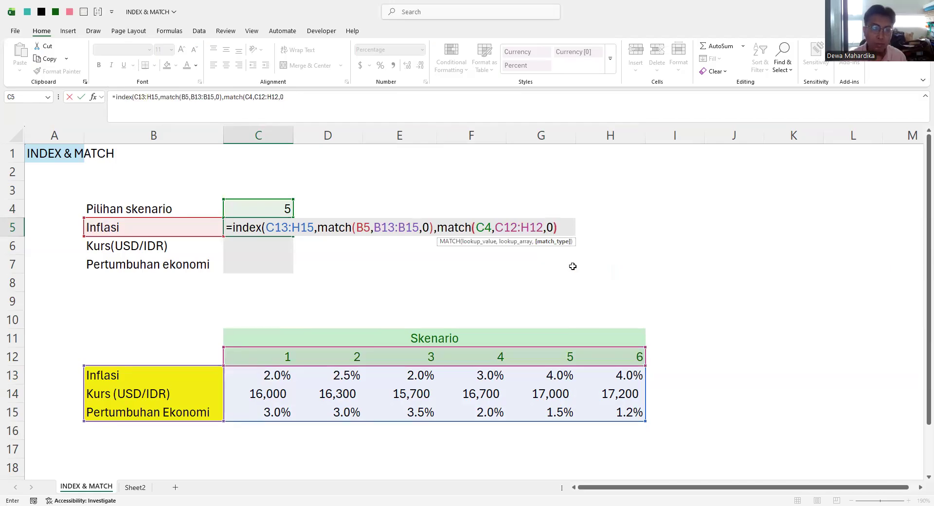
{"action": "type", "text": ")"}
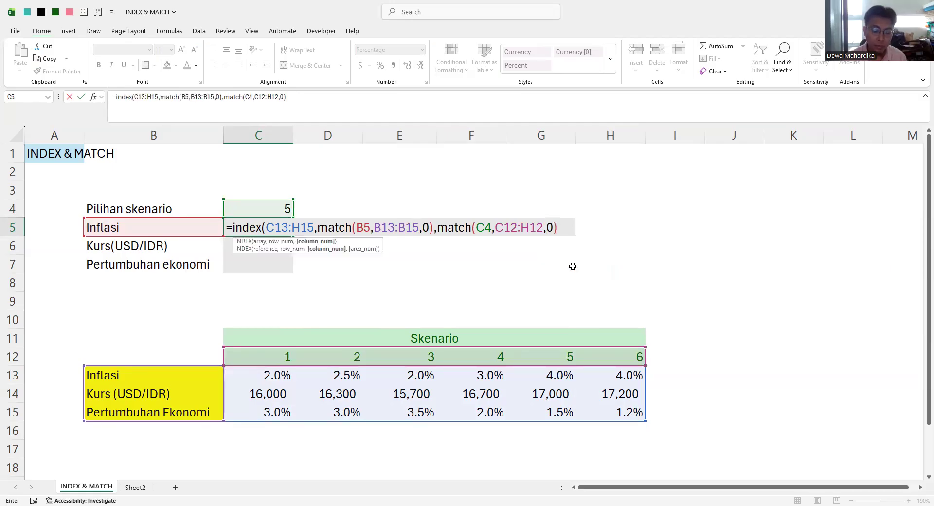
{"action": "type", "text": ")"}
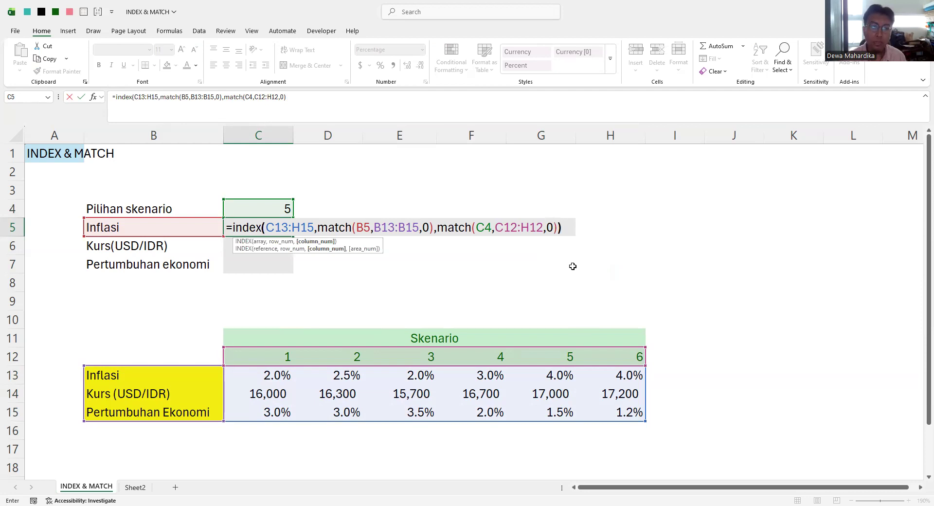
{"action": "key", "text": "Return"}
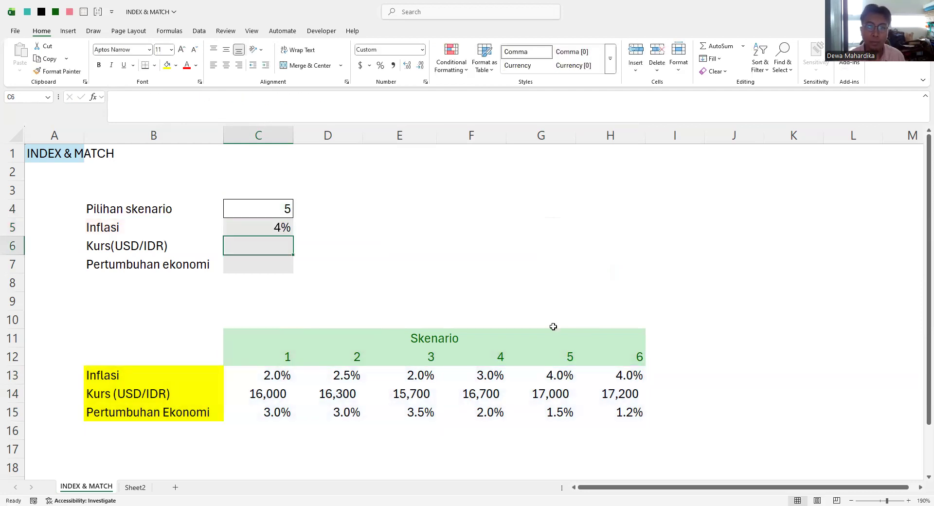
{"action": "left_click", "coordinate": [559, 373]}
Test the Inflasi lookup with Pilihan skenario 1 in C4, comparing it with C13, and also with scenario 3.
{"action": "left_click", "coordinate": [275, 210]}
{"action": "type", "text": "1"}
{"action": "key", "text": "Return"}
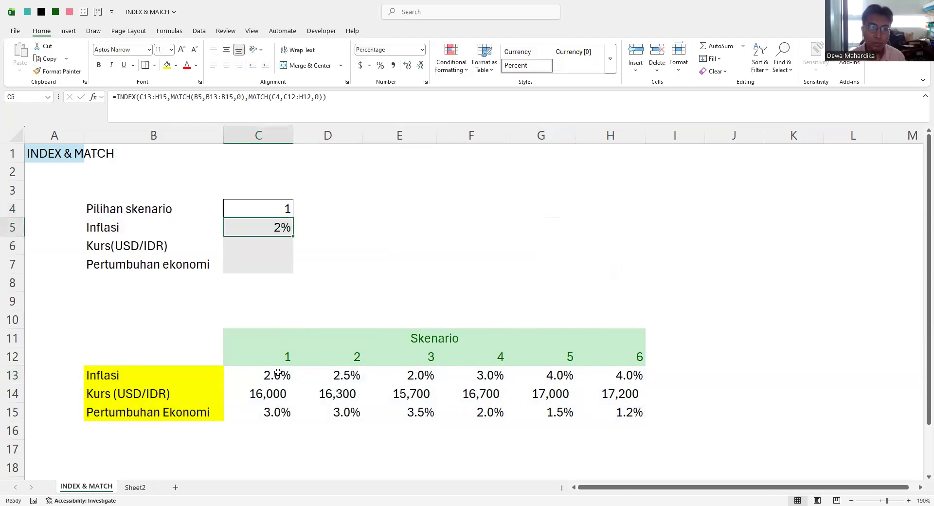
{"action": "left_click", "coordinate": [278, 373]}
{"action": "left_click", "coordinate": [274, 214]}
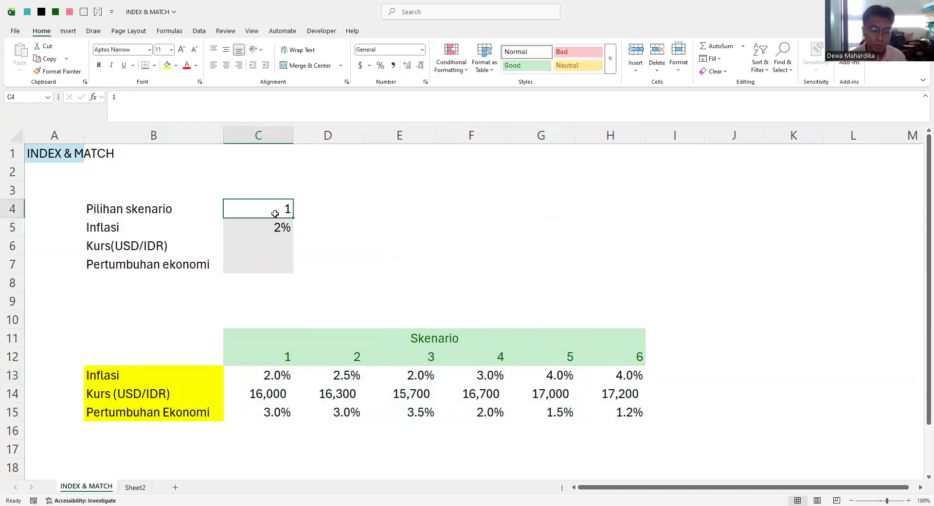
{"action": "type", "text": "3"}
{"action": "key", "text": "Return"}
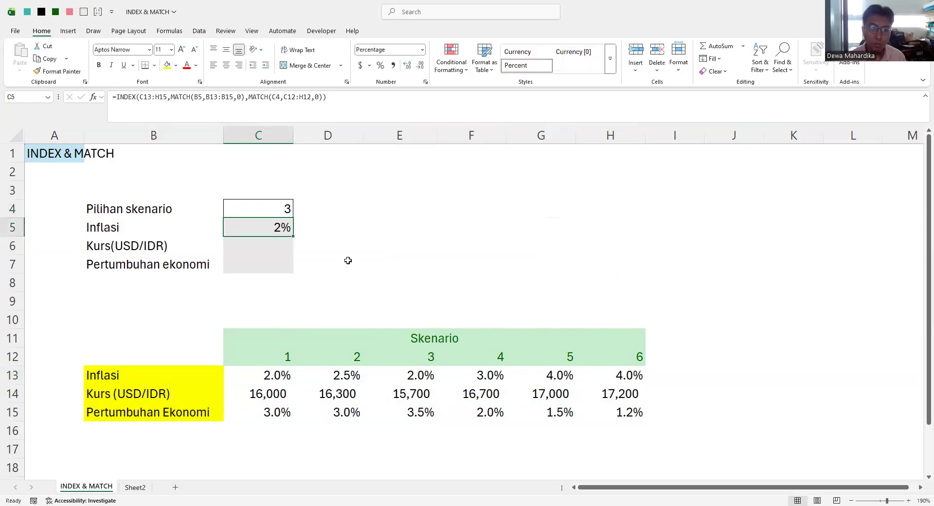
Set the Pilihan skenario in C4 to 6 and compare the Inflasi lookup with H13.
{"action": "left_click", "coordinate": [274, 210]}
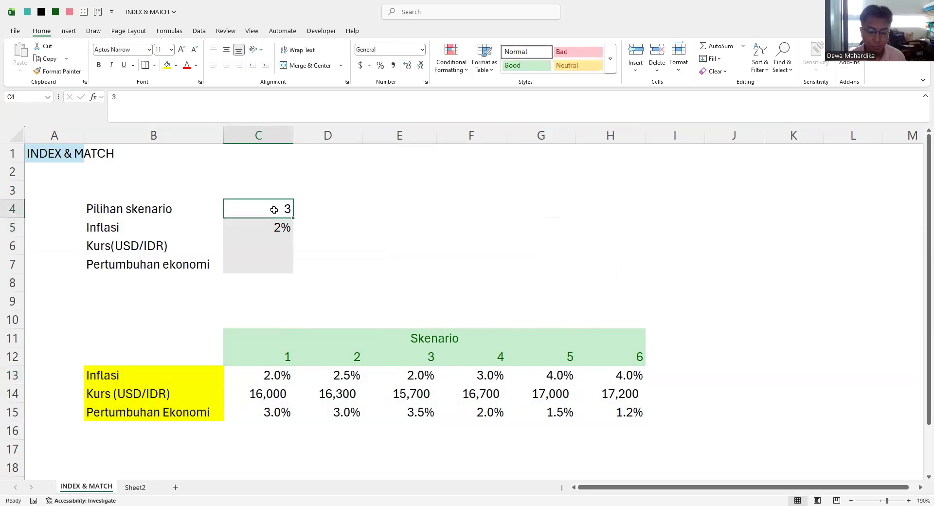
{"action": "type", "text": "6"}
{"action": "key", "text": "Return"}
{"action": "left_click", "coordinate": [634, 372]}
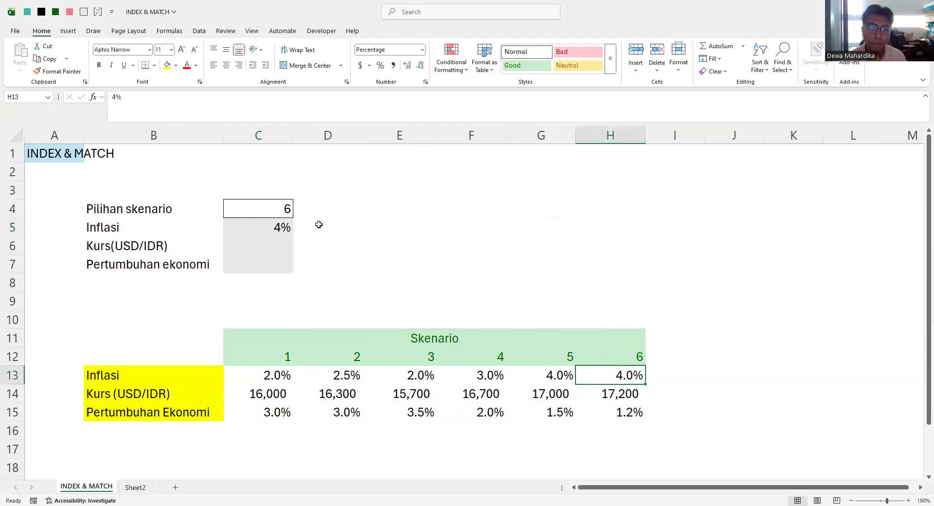
Examine the array, row and column arguments of C5's formula and their source ranges C13:H15, B13:B15 and C12:H12.
{"action": "left_click", "coordinate": [282, 228]}
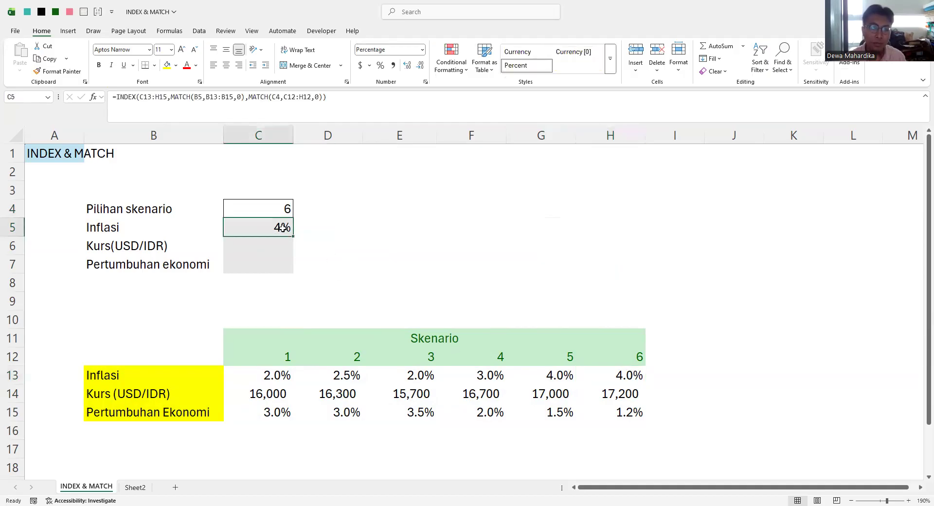
{"action": "left_click_drag", "start_coordinate": [142, 97], "coordinate": [167, 97]}
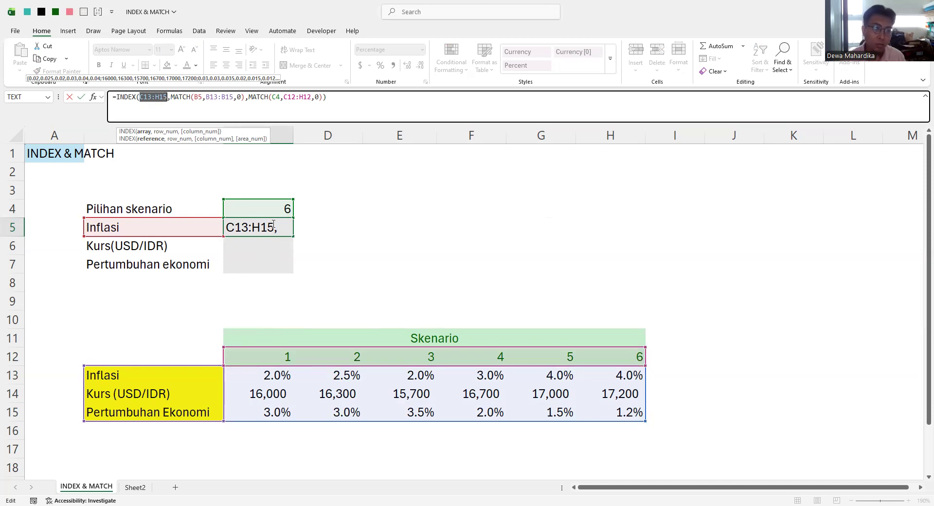
{"action": "left_click_drag", "start_coordinate": [171, 97], "coordinate": [244, 99]}
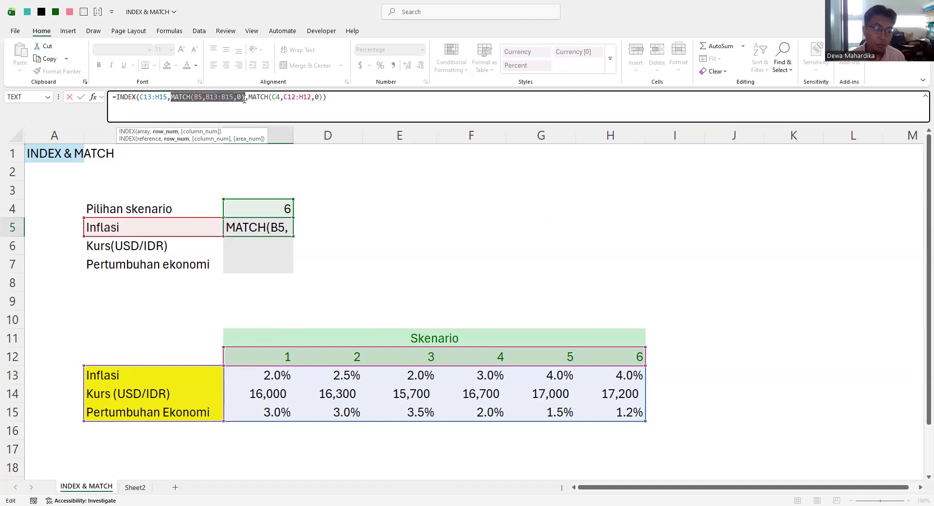
{"action": "left_click_drag", "start_coordinate": [244, 99], "coordinate": [322, 100]}
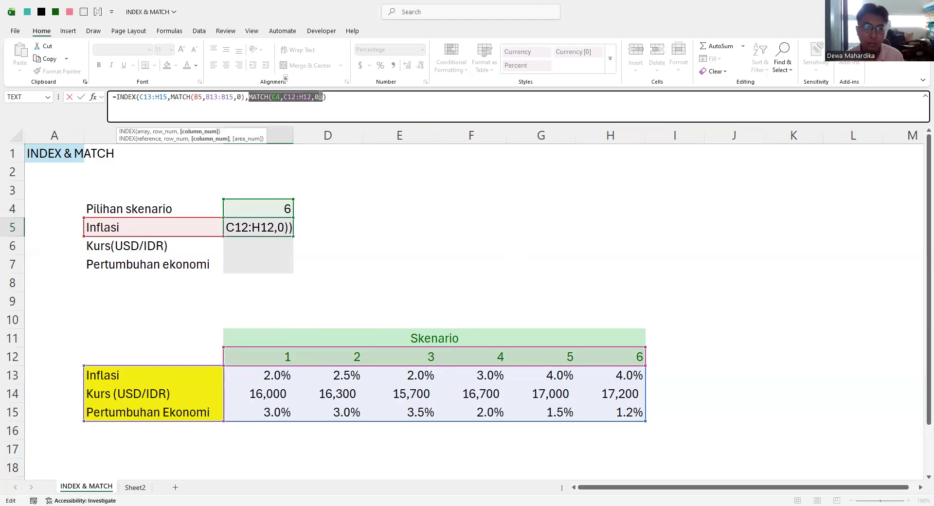
{"action": "key", "text": "Return"}
{"action": "left_click", "coordinate": [268, 231]}
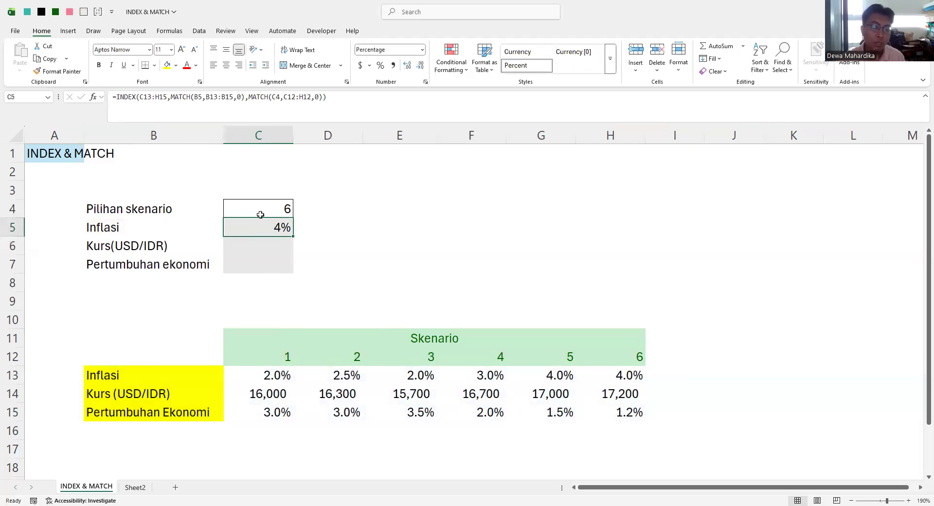
{"action": "mouse_move", "coordinate": [258, 375]}
{"action": "left_mouse_down"}
{"action": "mouse_move", "coordinate": [548, 389]}
{"action": "mouse_move", "coordinate": [630, 412]}
{"action": "left_mouse_up"}
{"action": "left_click_drag", "start_coordinate": [150, 374], "coordinate": [183, 415]}
{"action": "left_click_drag", "start_coordinate": [250, 356], "coordinate": [598, 356]}
Make the array C13:H15 and the label range B13:B15 absolute references in C5's formula.
{"action": "left_click", "coordinate": [269, 227]}
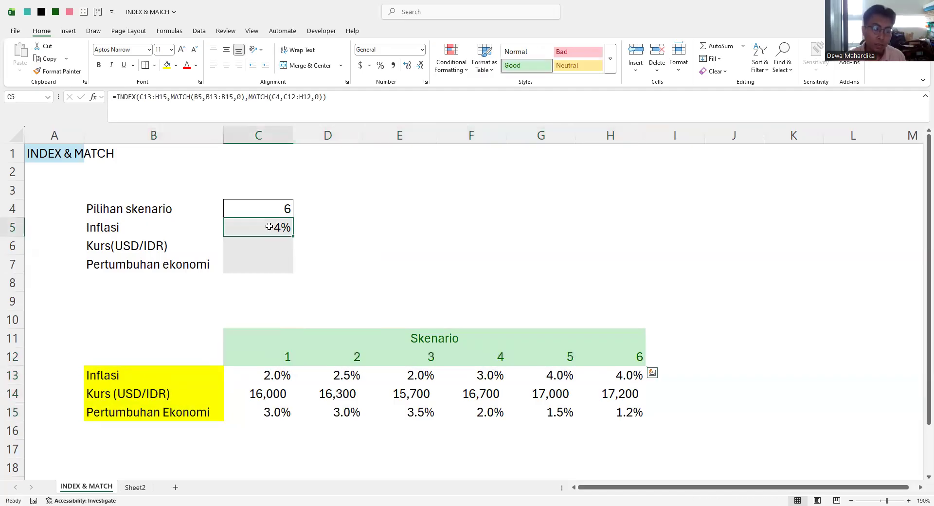
{"action": "left_click", "coordinate": [144, 98]}
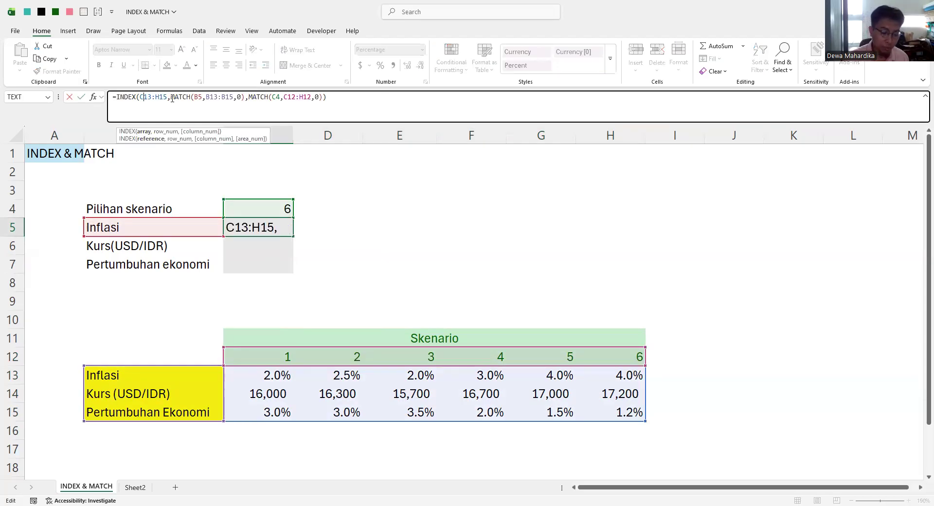
{"action": "key", "text": "F4"}
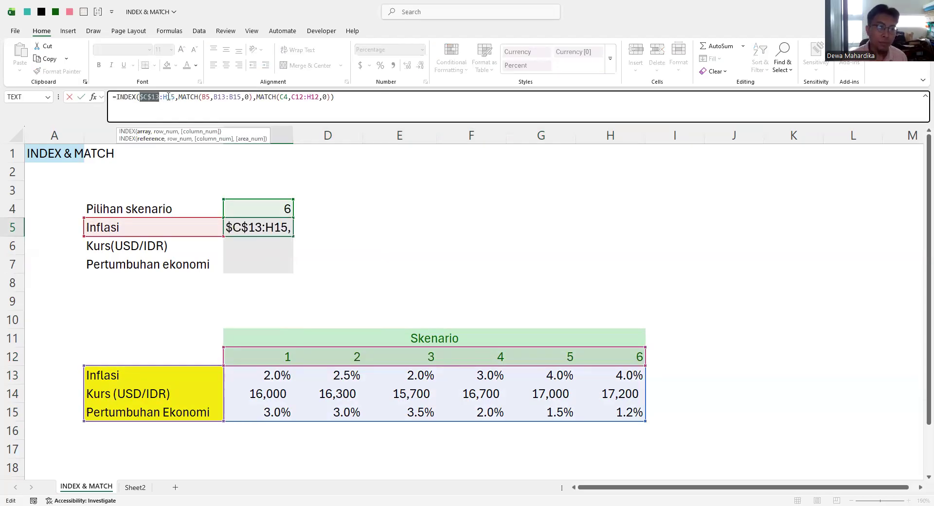
{"action": "left_click", "coordinate": [167, 97]}
{"action": "key", "text": "F4"}
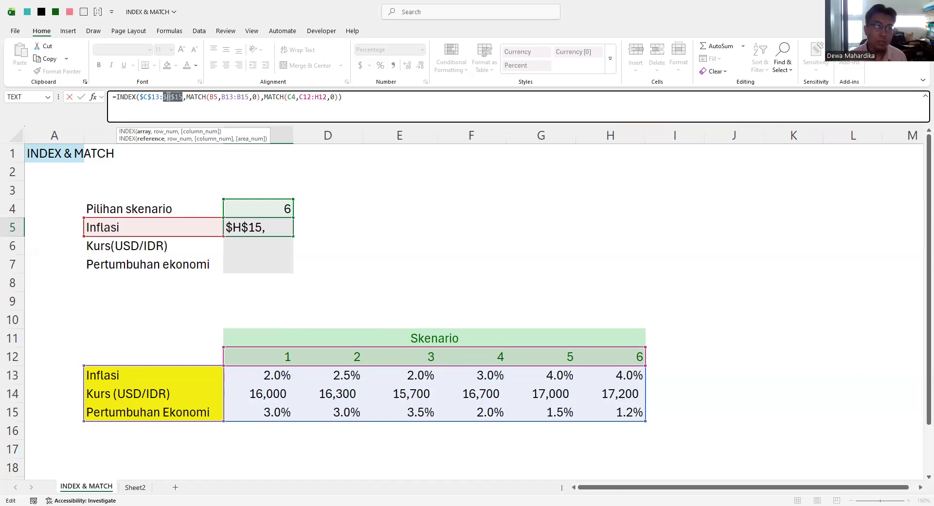
{"action": "left_click", "coordinate": [226, 97]}
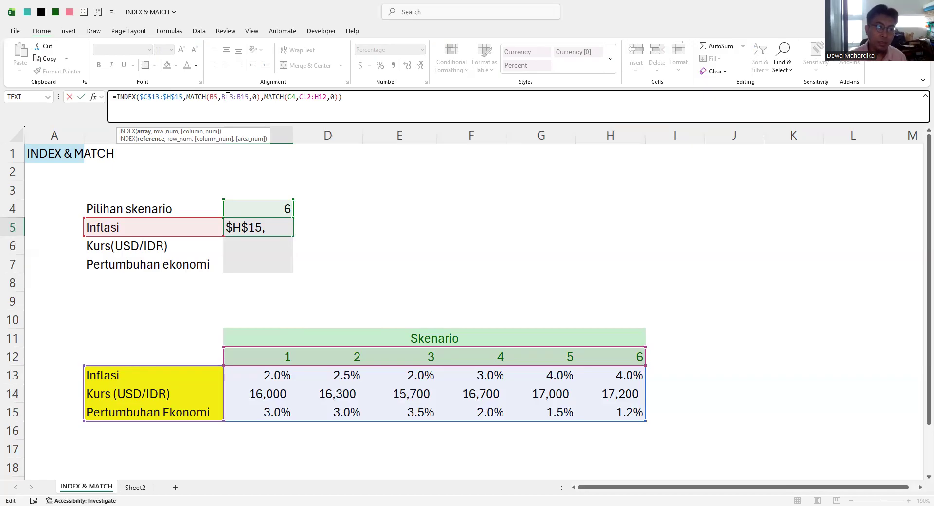
{"action": "key", "text": "F4"}
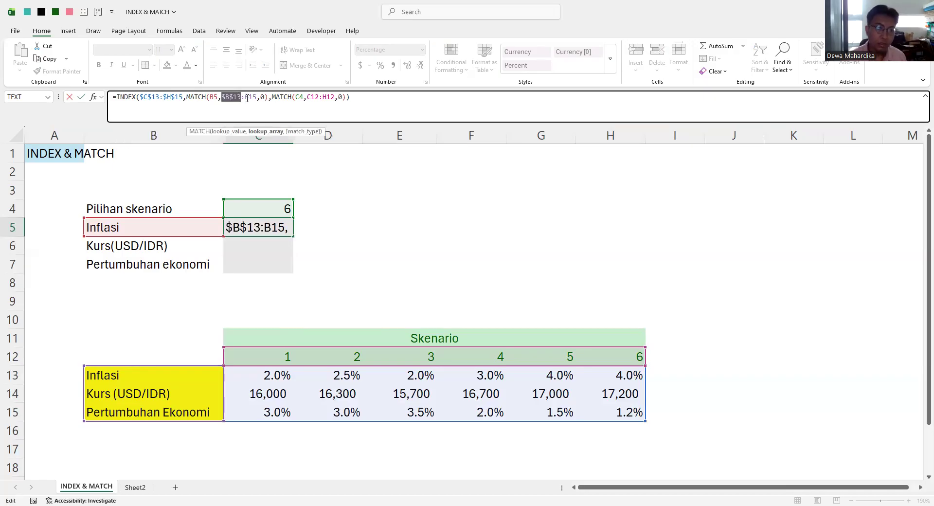
{"action": "left_click", "coordinate": [249, 97]}
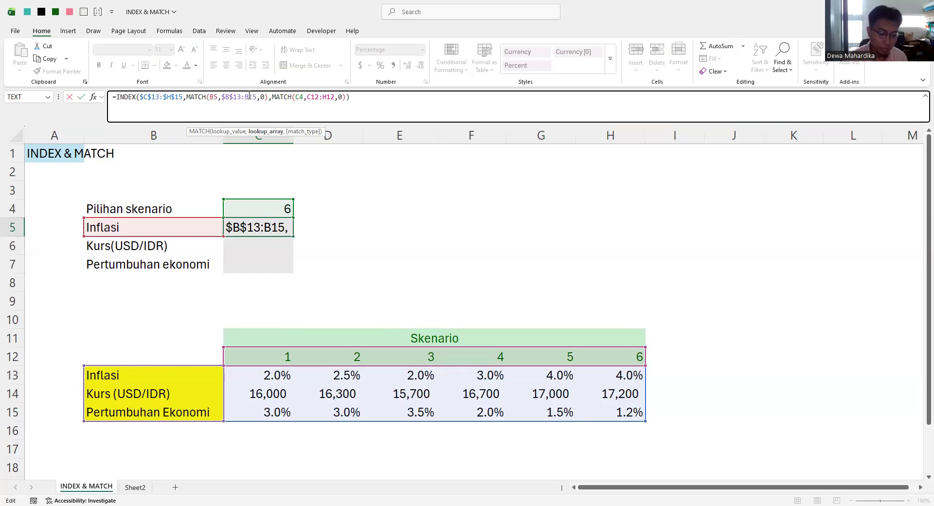
{"action": "key", "text": "F4"}
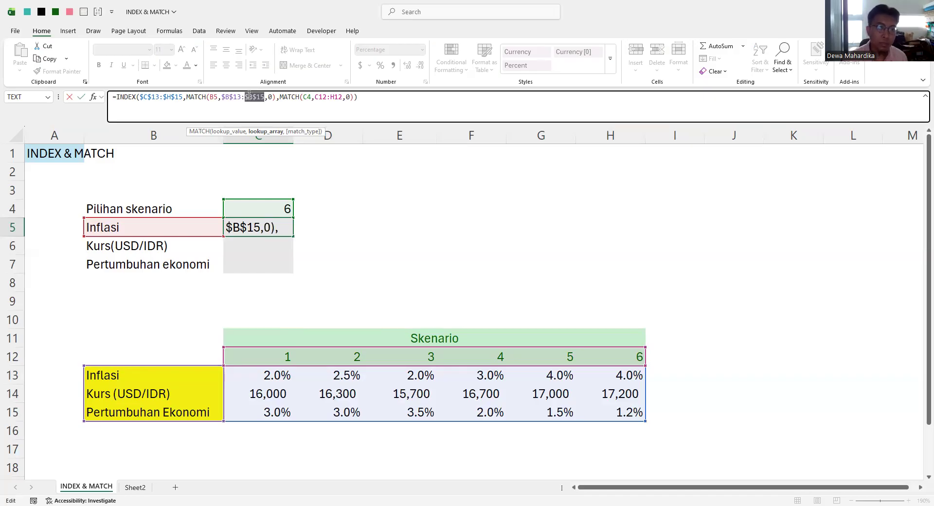
Make the scenario cell C4 and the scenario number range C12:H12 absolute in C5's formula and commit it.
{"action": "left_click", "coordinate": [308, 96]}
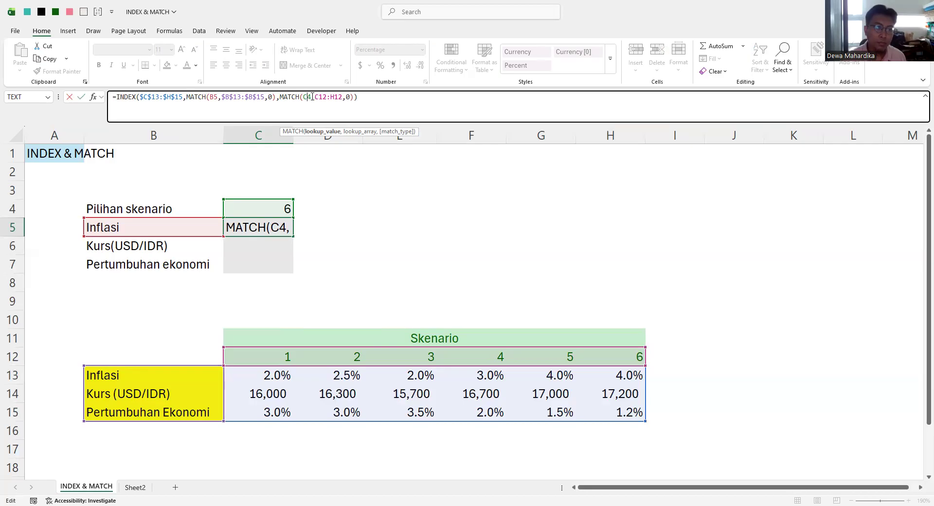
{"action": "key", "text": "F4"}
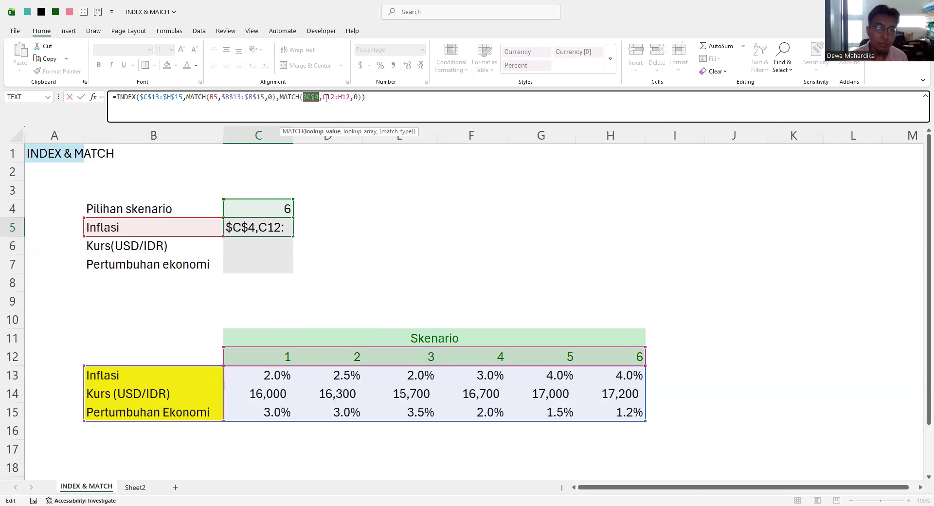
{"action": "left_click", "coordinate": [326, 99]}
{"action": "key", "text": "F4"}
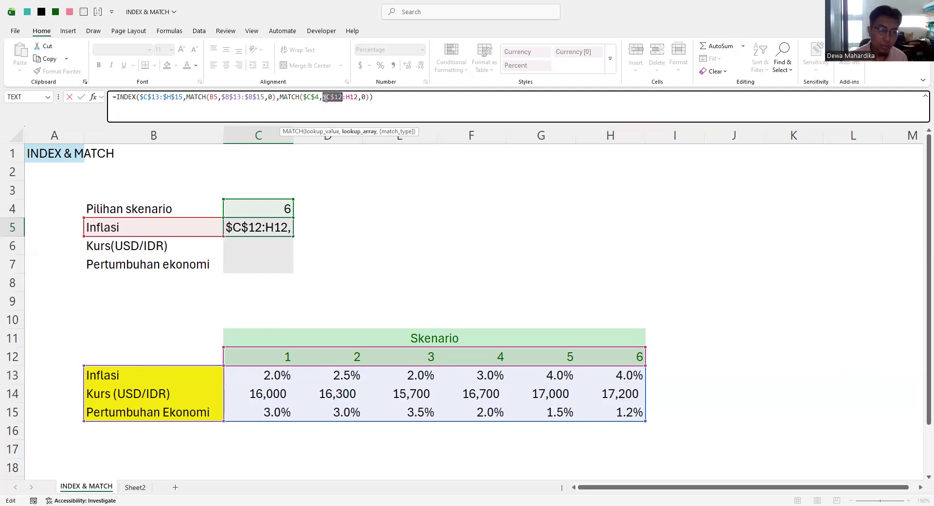
{"action": "left_click", "coordinate": [354, 99]}
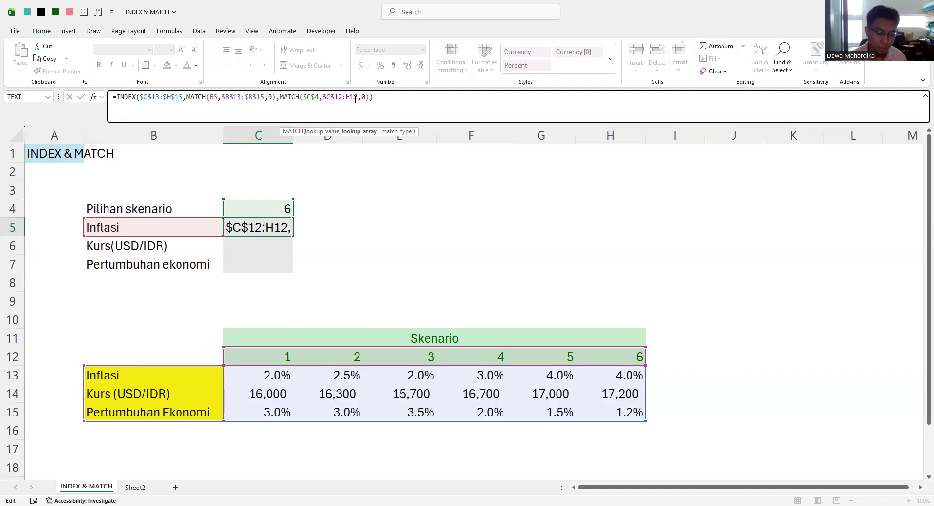
{"action": "key", "text": "F4"}
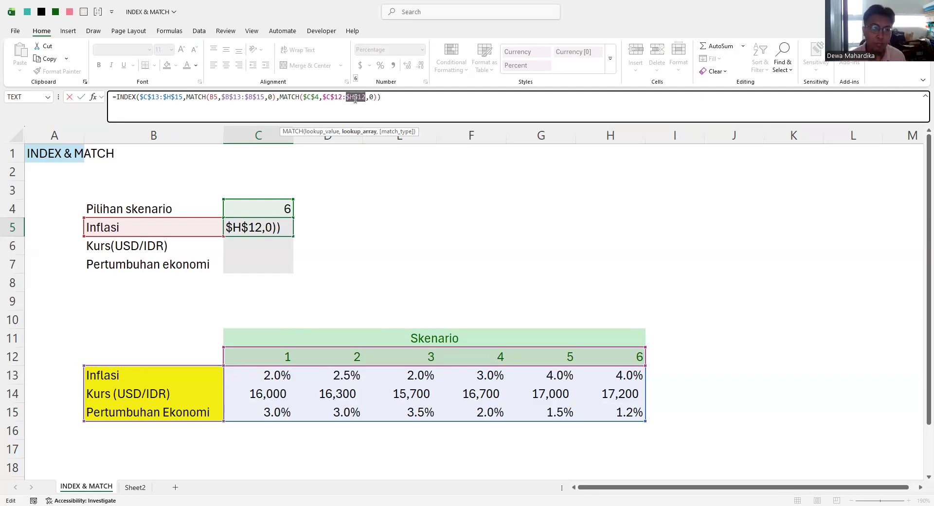
{"action": "key", "text": "Return"}
Fill the Inflasi formula in C5 down to the Kurs and Pertumbuhan ekonomi cells, C6:C7.
{"action": "left_click", "coordinate": [263, 228]}
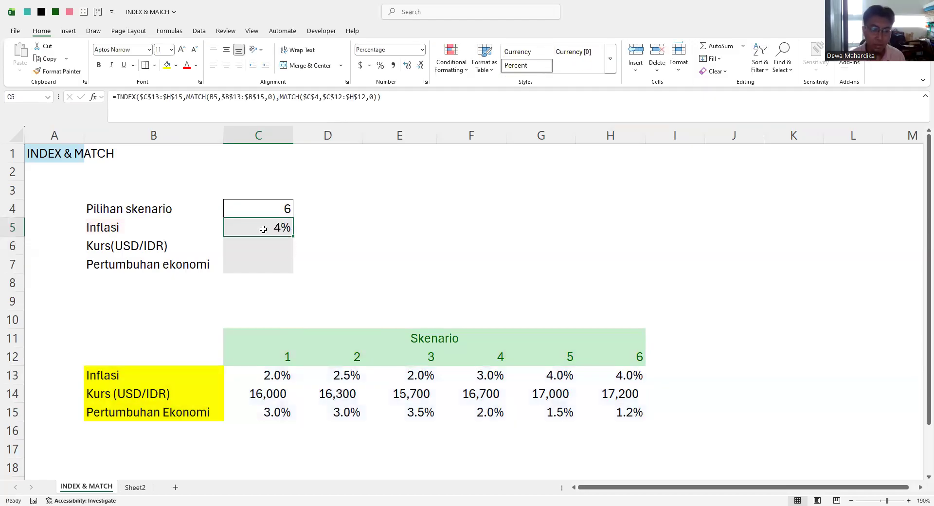
{"action": "key", "text": "shift+Down"}
{"action": "key", "text": "shift+Down"}
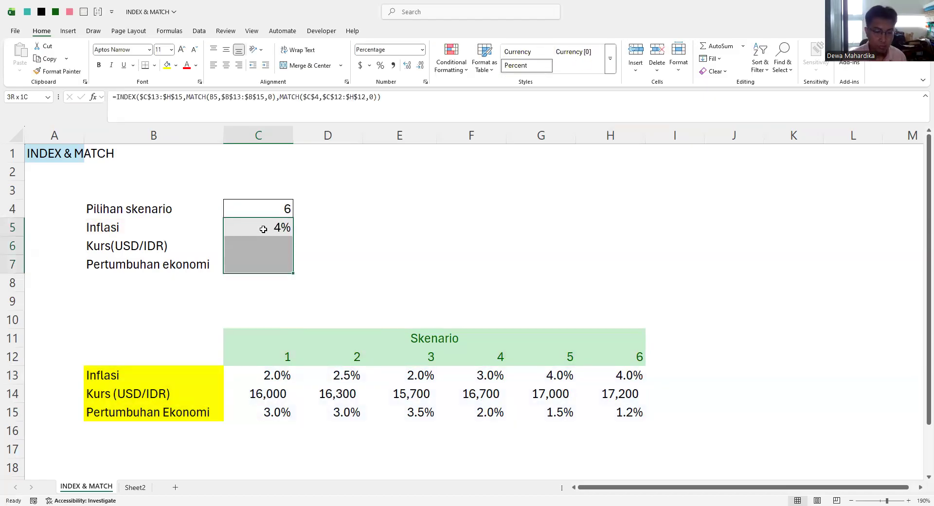
{"action": "key", "text": "ctrl+d"}
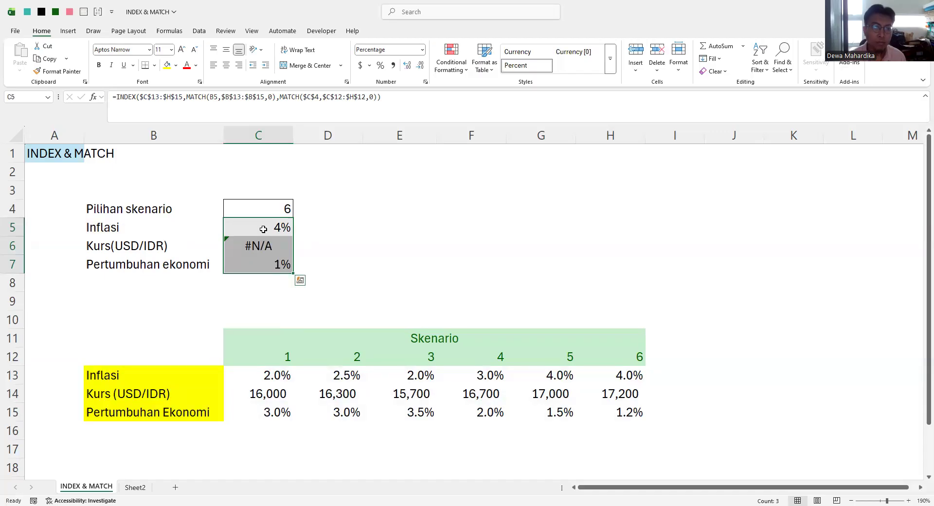
Examine the filled lookup formulas in C5:C7 and the cells they reference.
{"action": "left_click", "coordinate": [263, 228]}
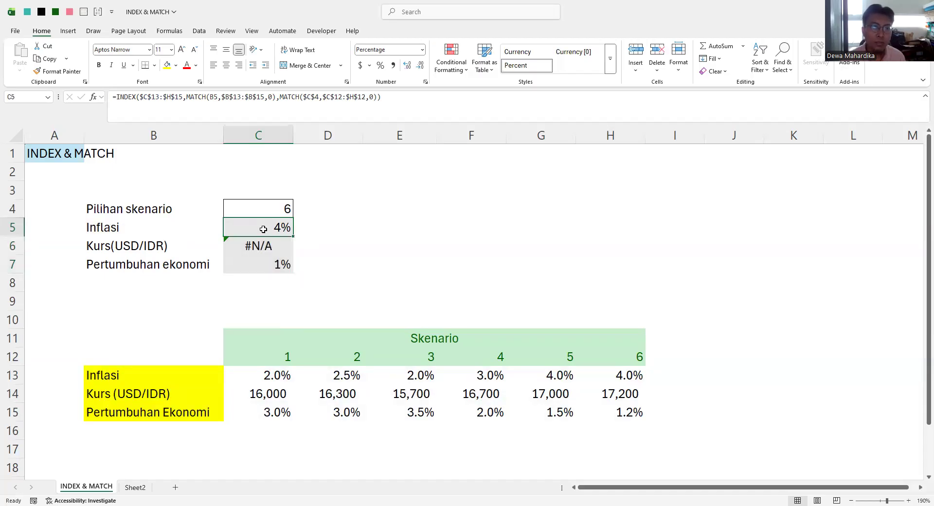
{"action": "double_click", "coordinate": [263, 228]}
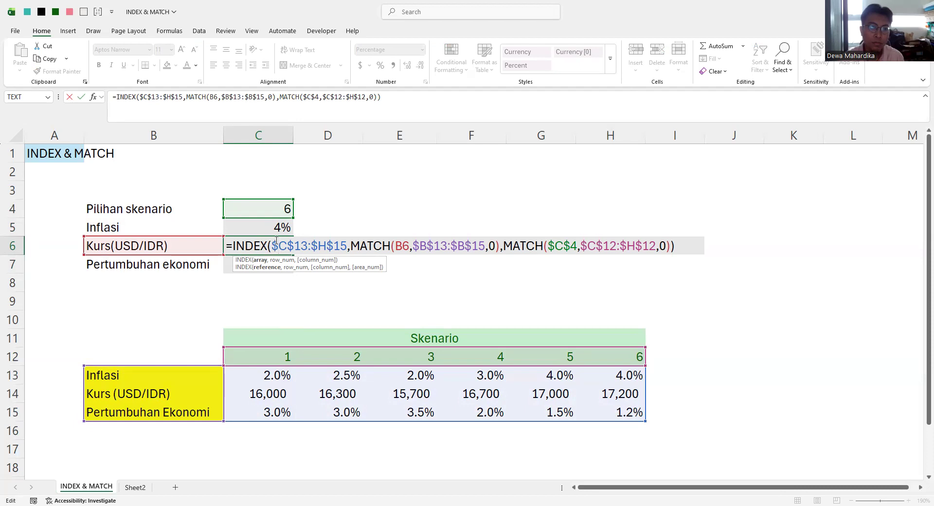
{"action": "key", "text": "Return"}
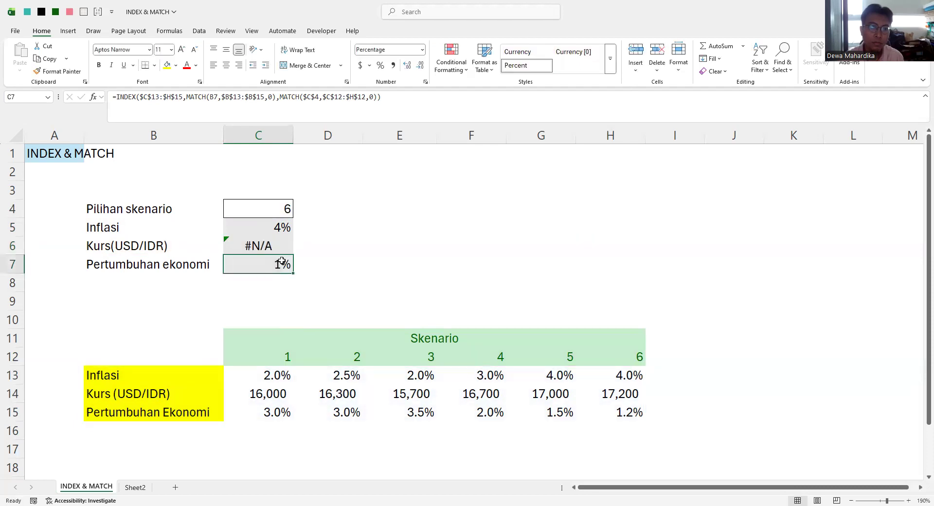
{"action": "double_click", "coordinate": [283, 262]}
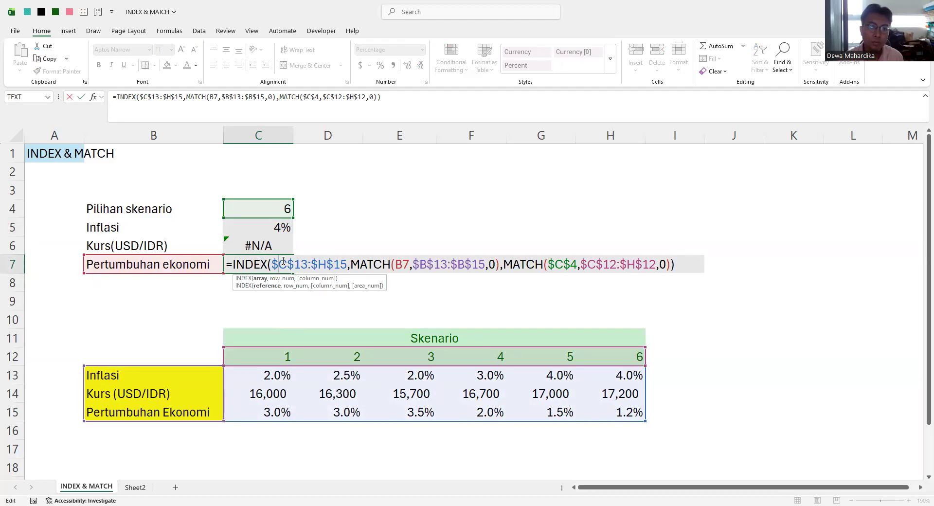
Set the scenario choice in C4 to 2.
{"action": "left_click", "coordinate": [287, 209]}
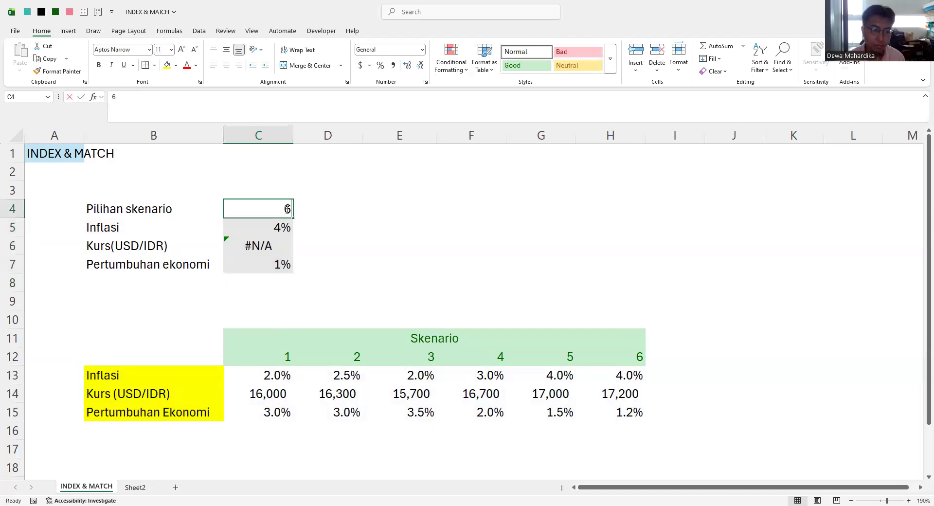
{"action": "type", "text": "2"}
{"action": "key", "text": "Return"}
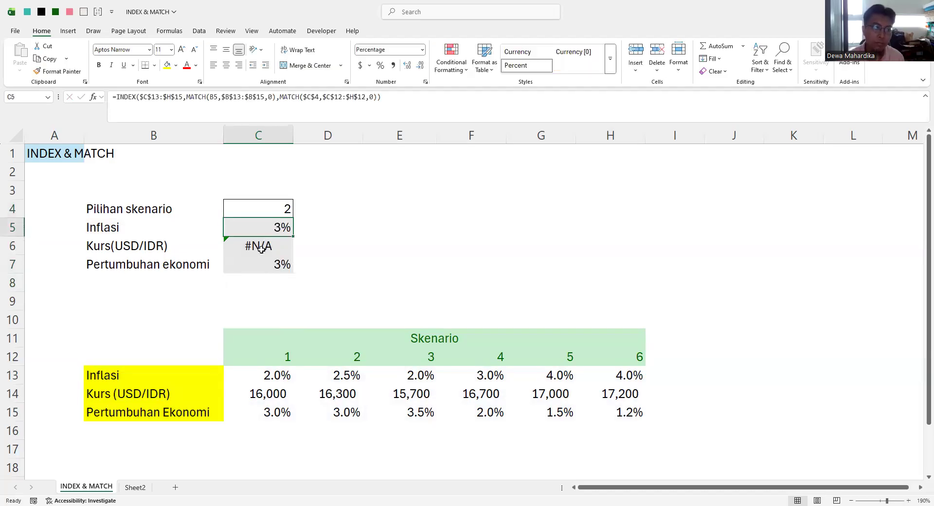
Compare the spelling and spacing of the Kurs label in B6 with the table label in B14.
{"action": "left_click", "coordinate": [147, 245]}
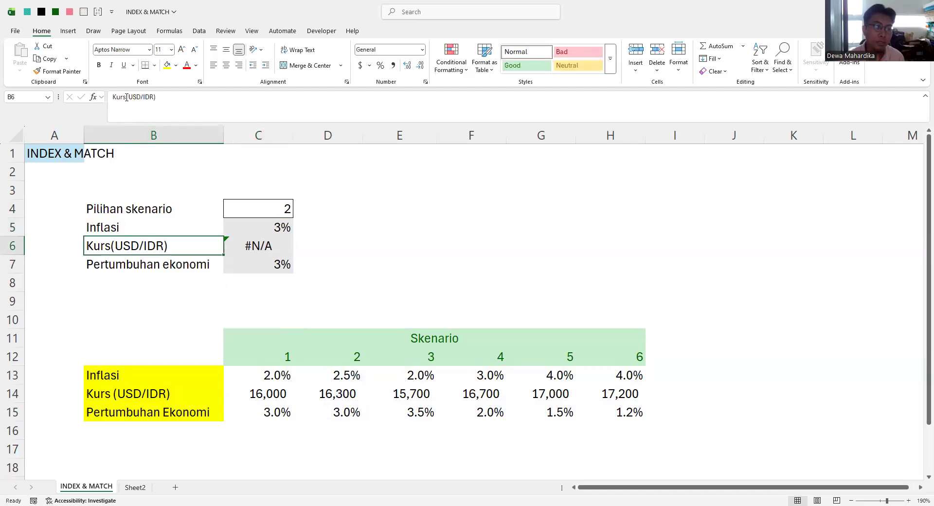
{"action": "left_click", "coordinate": [111, 394]}
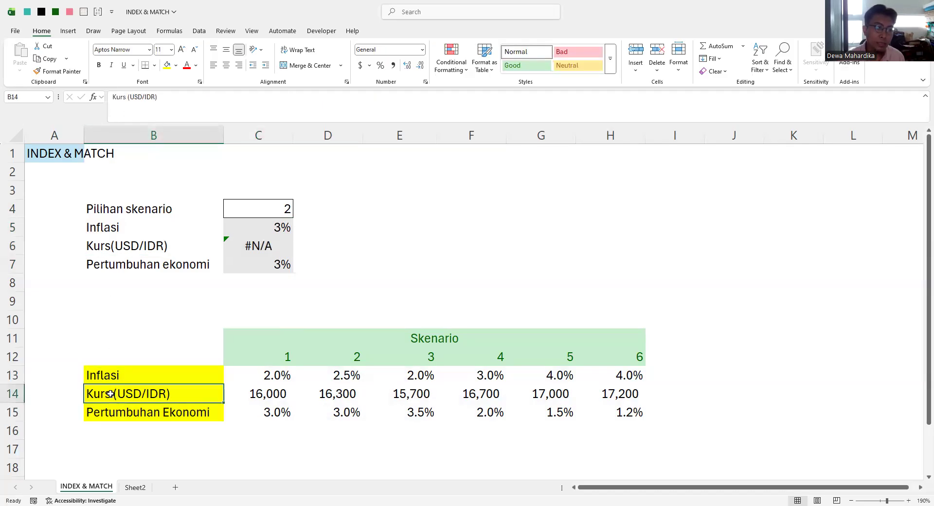
{"action": "left_click", "coordinate": [128, 97]}
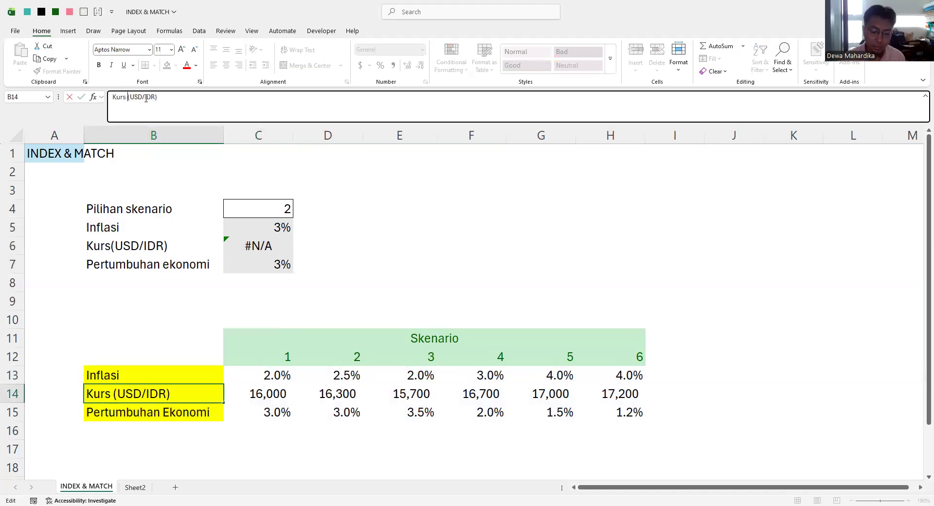
{"action": "key", "text": "Return"}
{"action": "left_click", "coordinate": [125, 247]}
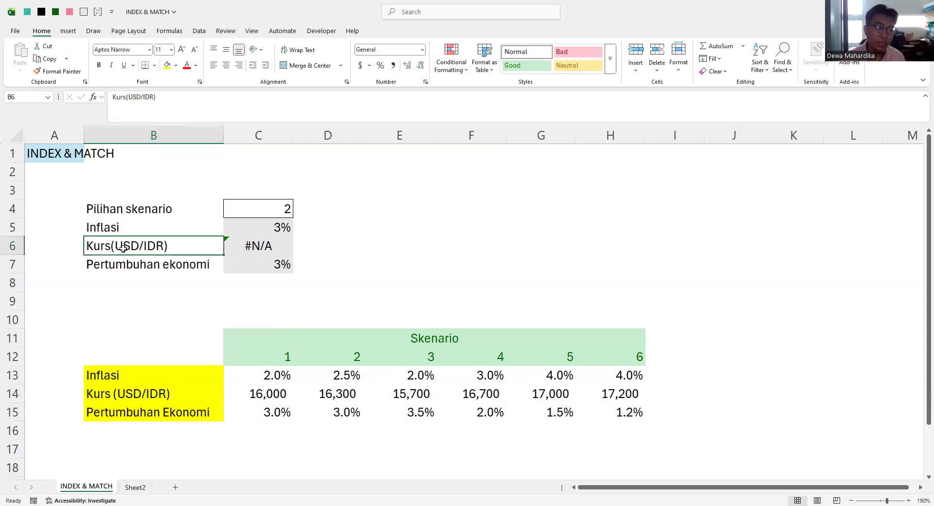
{"action": "left_click", "coordinate": [144, 393], "text": "ctrl"}
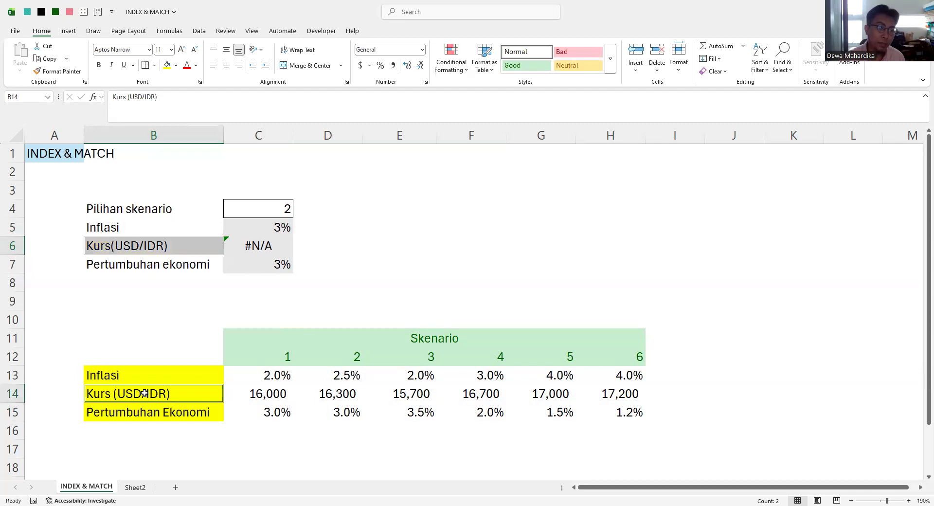
Add the missing space to B6's label to make it "Kurs (USD/IDR)", and select the Kurs result in C6.
{"action": "left_click", "coordinate": [111, 248]}
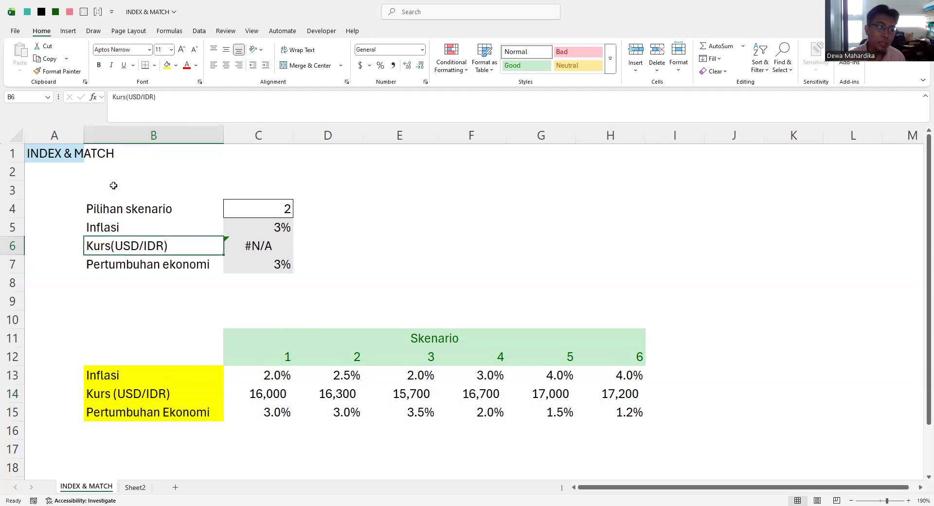
{"action": "left_click", "coordinate": [127, 97]}
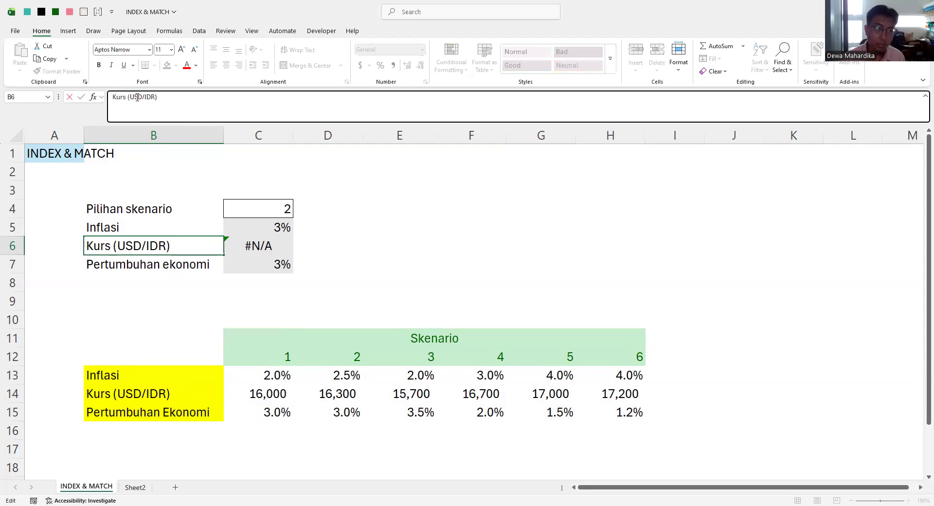
{"action": "key", "text": "Return"}
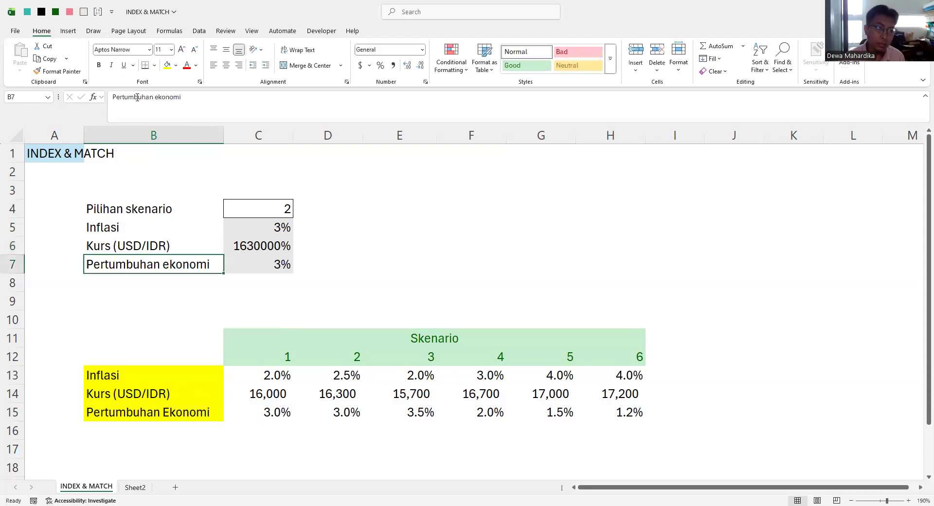
{"action": "left_click", "coordinate": [261, 245]}
{"action": "key", "text": "alt"}
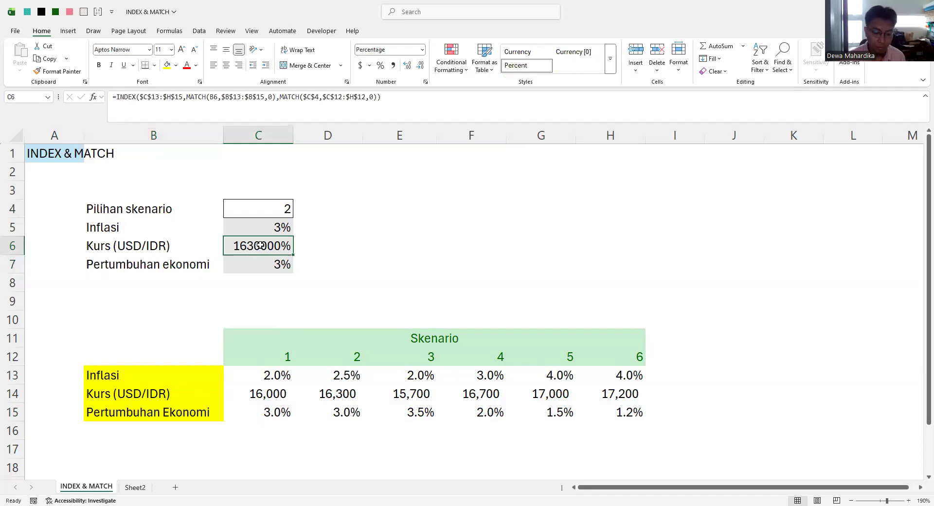
{"action": "key", "text": "h"}
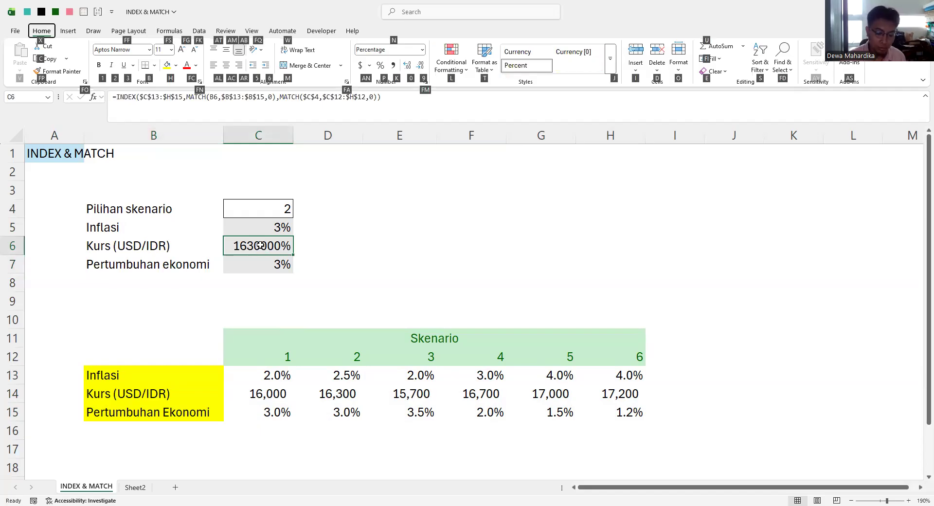
{"action": "key", "text": "h"}
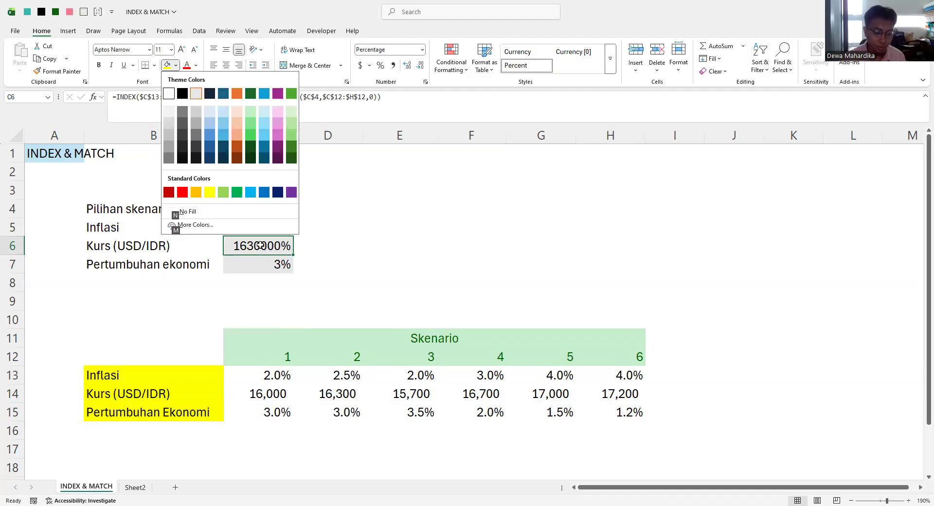
{"action": "key", "text": "Escape"}
{"action": "key", "text": "Escape"}
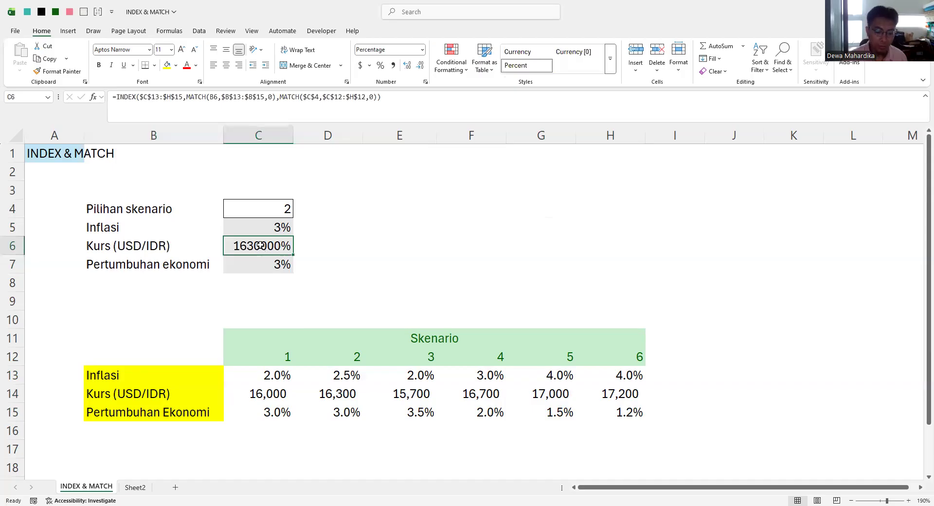
Format the Kurs result in C6 with the comma number style and no decimal places.
{"action": "key", "text": "alt+h"}
{"action": "key", "text": "k"}
{"action": "key", "text": "alt+h"}
{"action": "key", "text": "9"}
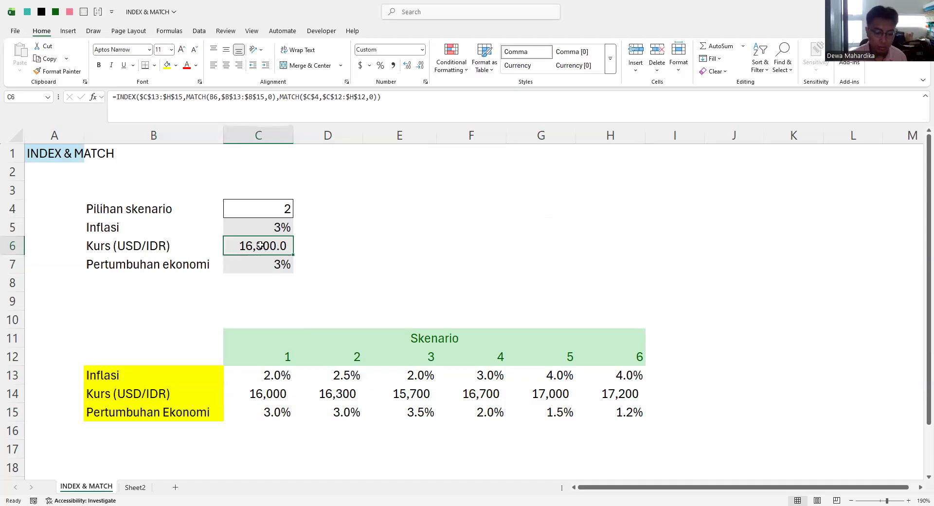
{"action": "key", "text": "alt+h"}
{"action": "key", "text": "9"}
Remove the space before the parenthesis in B6's label to make it "Kurs(USD/IDR)".
{"action": "left_click", "coordinate": [116, 395]}
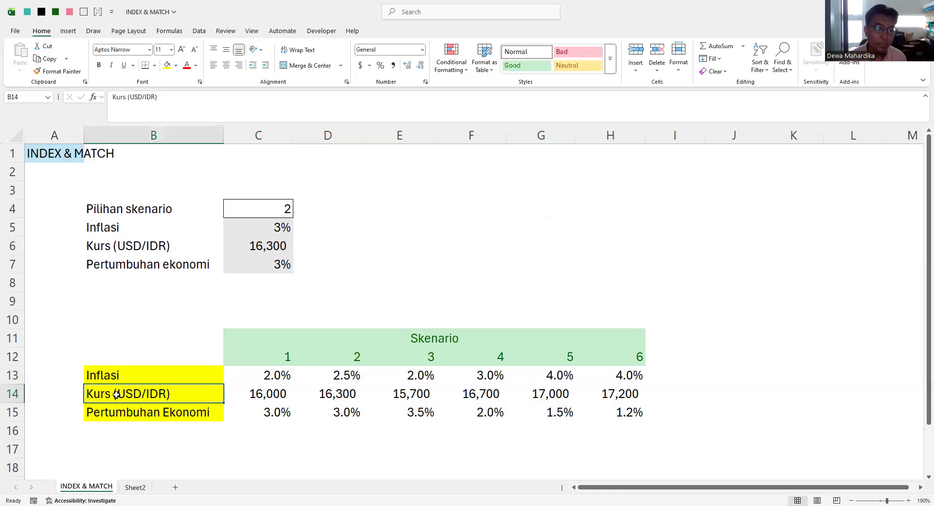
{"action": "left_click", "coordinate": [150, 250]}
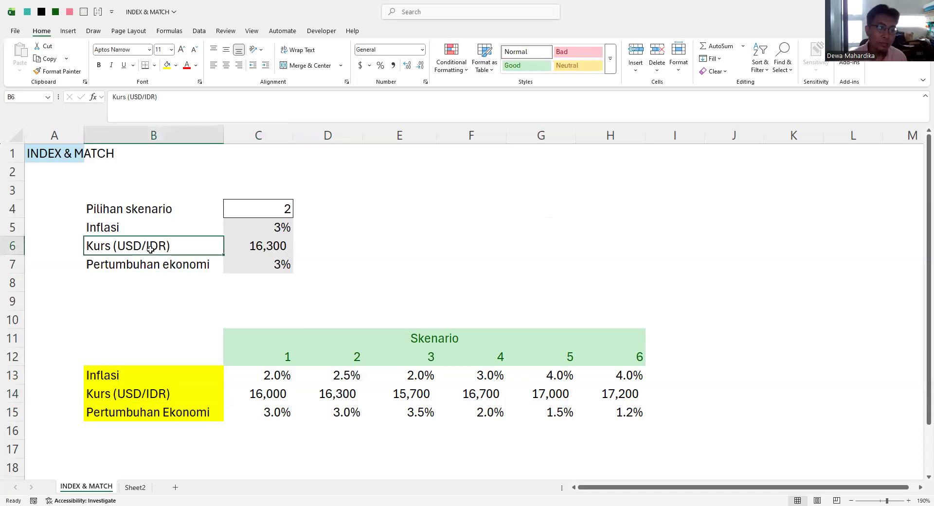
{"action": "left_click", "coordinate": [128, 100]}
{"action": "key", "text": "BackSpace"}
{"action": "key", "text": "Return"}
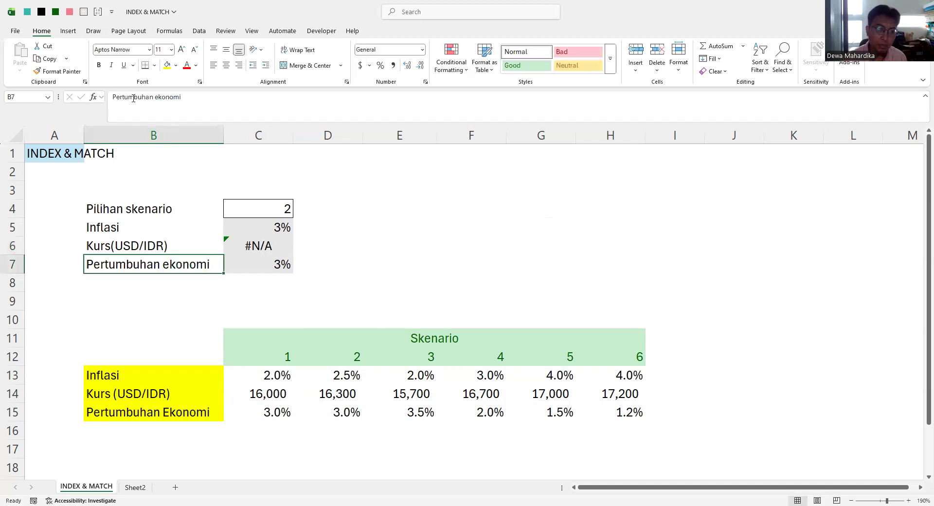
Examine the Kurs result in C6 and compare the label in B6 with the table label in B14.
{"action": "left_click", "coordinate": [253, 246]}
{"action": "left_click", "coordinate": [131, 248]}
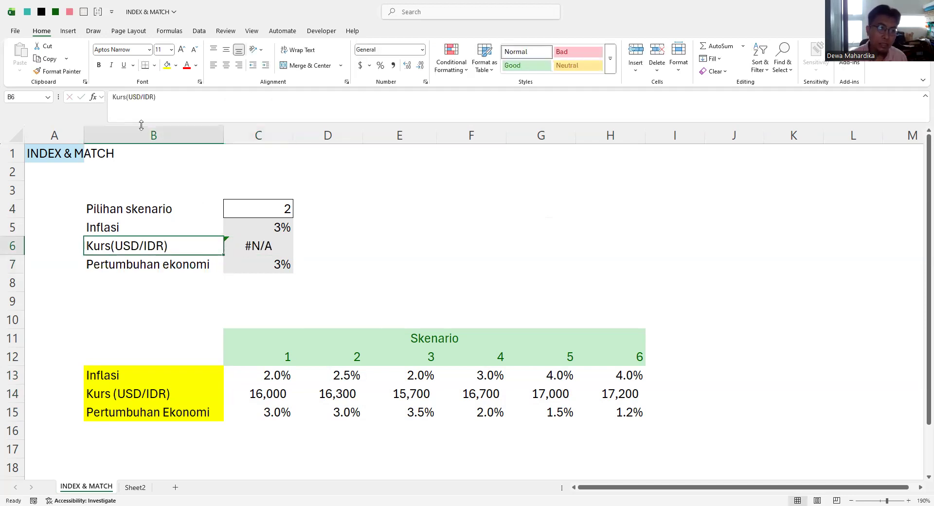
{"action": "left_click", "coordinate": [130, 395]}
{"action": "left_click", "coordinate": [129, 99]}
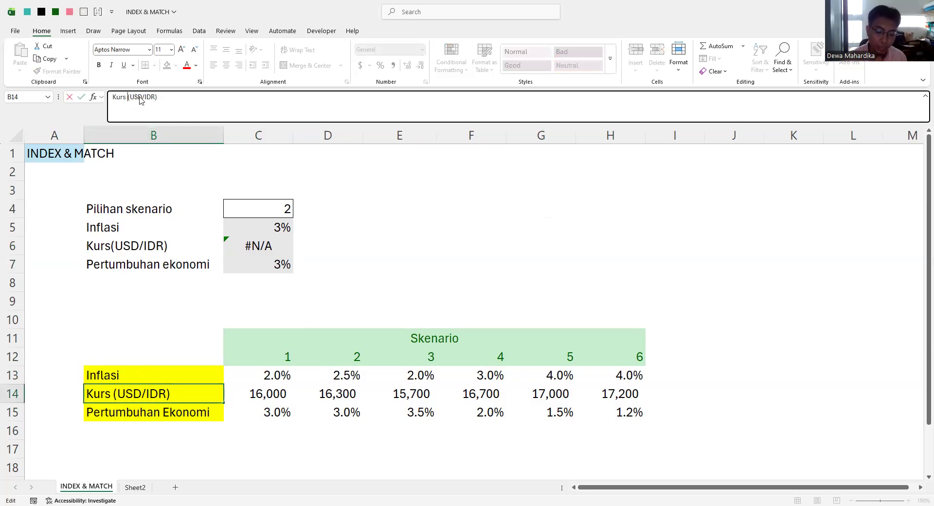
{"action": "key", "text": "Escape"}
{"action": "left_click", "coordinate": [137, 247]}
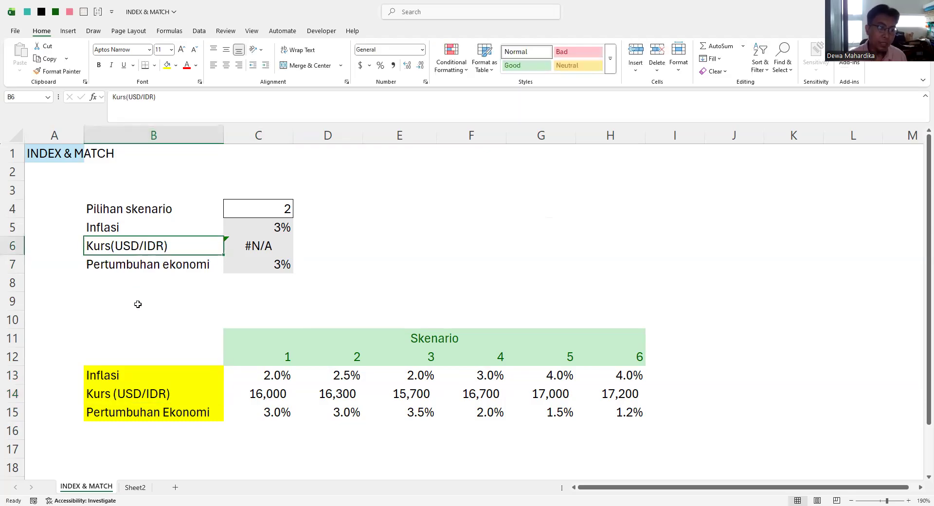
{"action": "left_click", "coordinate": [273, 246]}
Restore the space in B6's label to make it "Kurs (USD/IDR)" and check the Kurs result in C6.
{"action": "left_click", "coordinate": [156, 244]}
{"action": "left_click", "coordinate": [127, 98]}
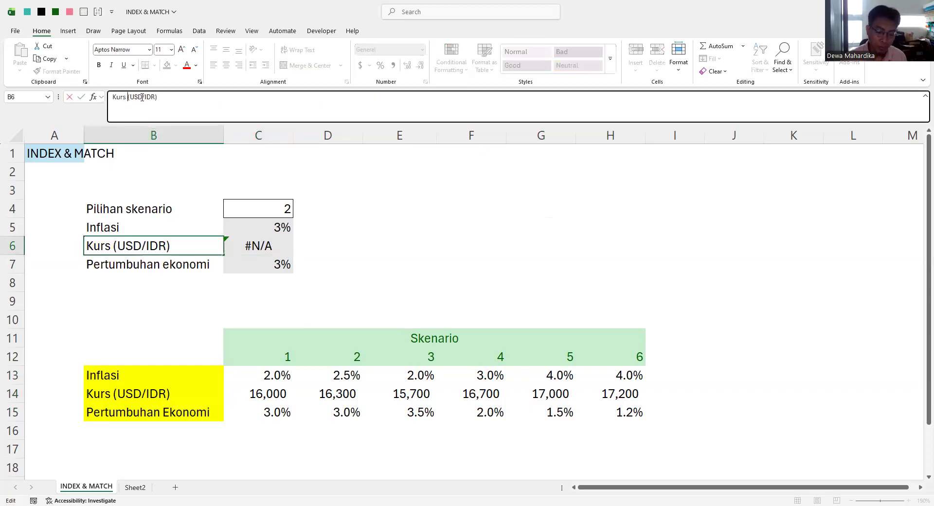
{"action": "key", "text": "Return"}
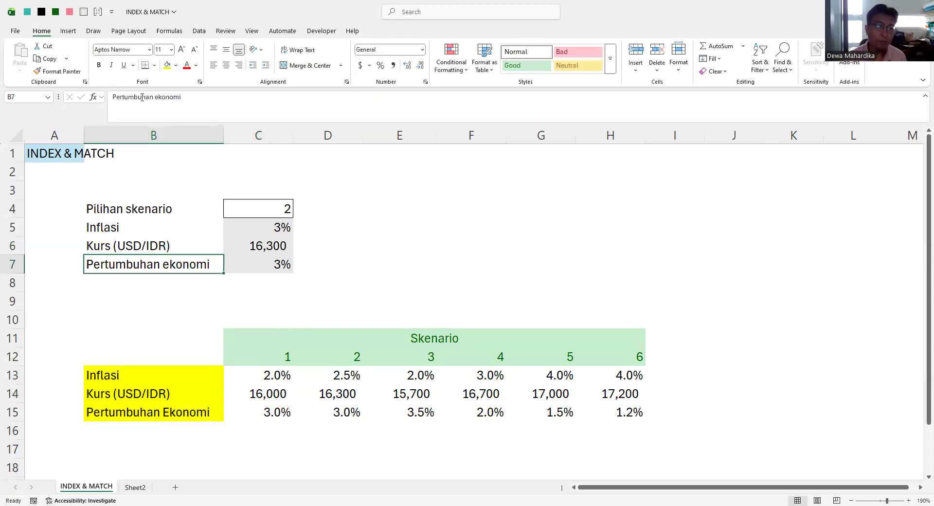
{"action": "left_click", "coordinate": [264, 247]}
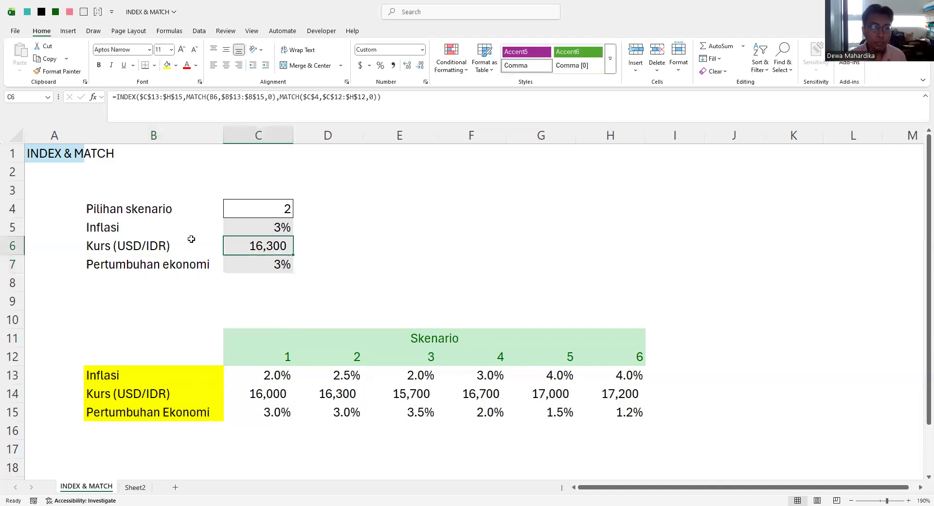
{"action": "left_click", "coordinate": [110, 247]}
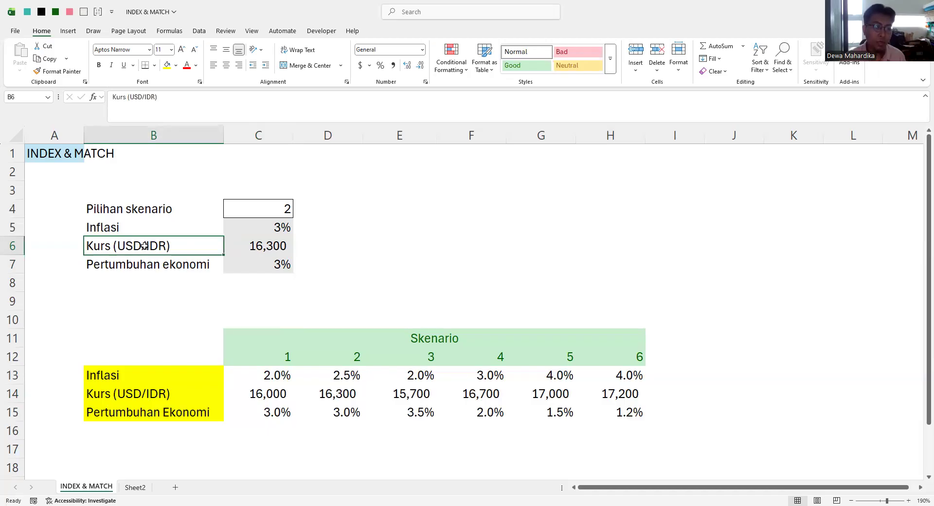
Test the lookup results by setting the scenario choice in C4 to 2, 3, 4 and finally 6.
{"action": "left_click", "coordinate": [257, 211]}
{"action": "type", "text": "2"}
{"action": "key", "text": "Return"}
{"action": "key", "text": "Up"}
{"action": "type", "text": "3"}
{"action": "key", "text": "Return"}
{"action": "key", "text": "Up"}
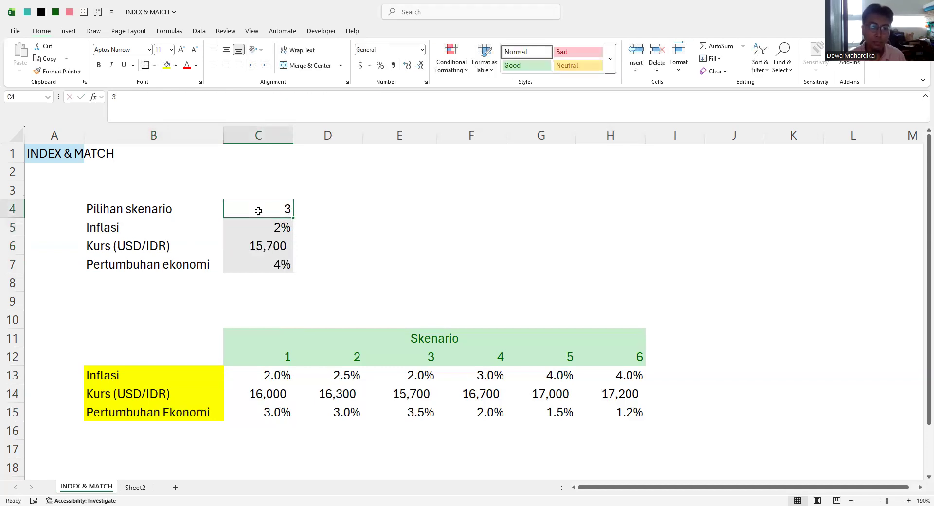
{"action": "type", "text": "4"}
{"action": "key", "text": "Return"}
{"action": "key", "text": "Up"}
{"action": "type", "text": "6"}
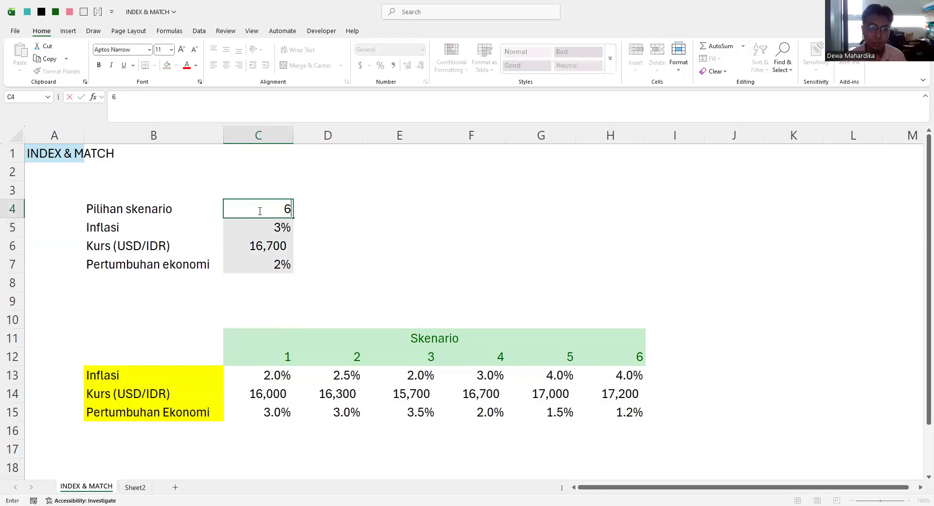
{"action": "key", "text": "Return"}
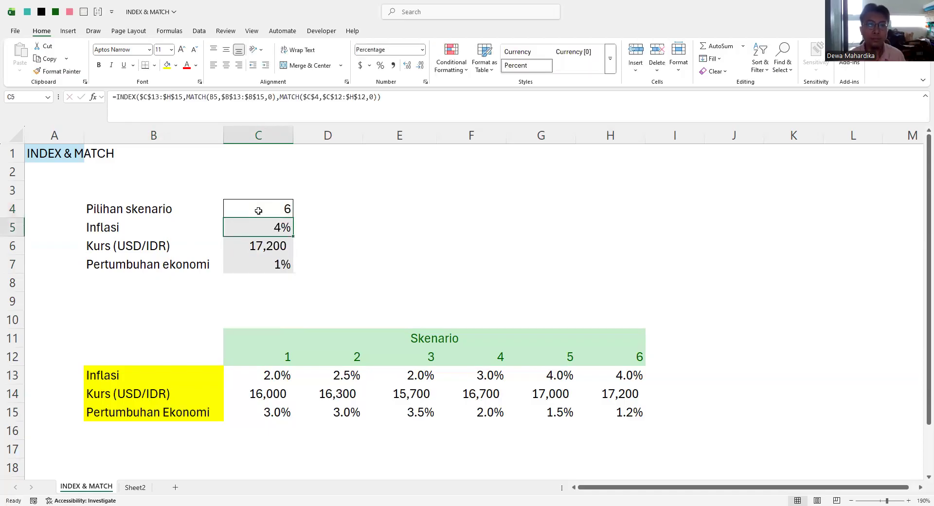
Enter =FORMULATEXT(C5) in D5 to show the Inflasi lookup formula as text, and review the entry.
{"action": "left_click", "coordinate": [323, 232]}
{"action": "type", "text": "="}
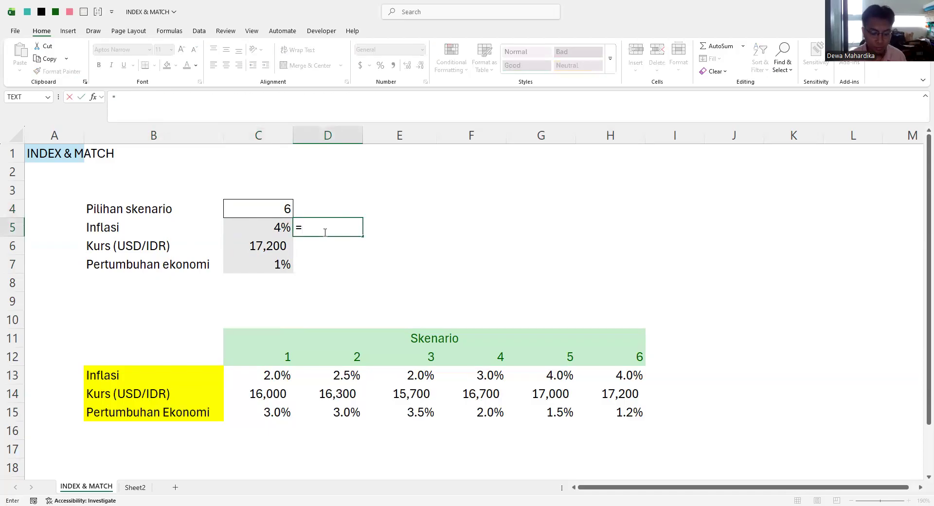
{"action": "type", "text": "form"}
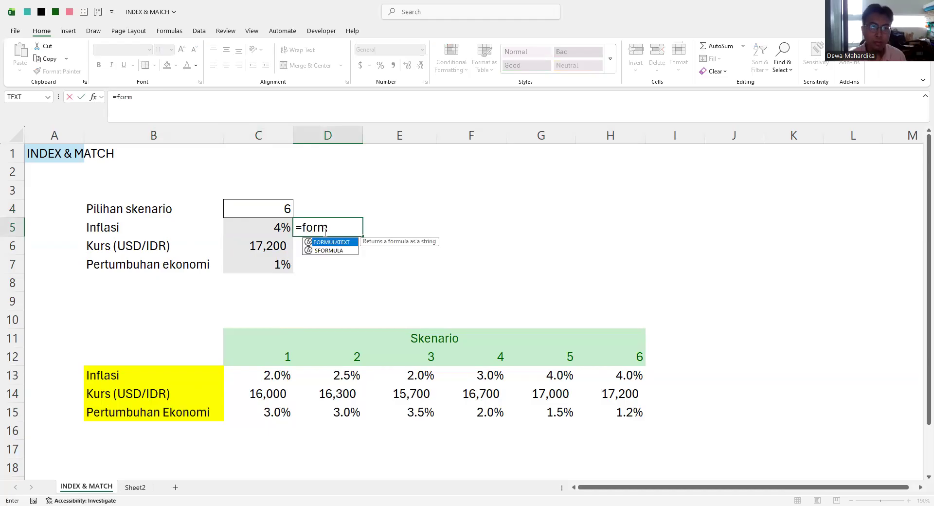
{"action": "key", "text": "Tab"}
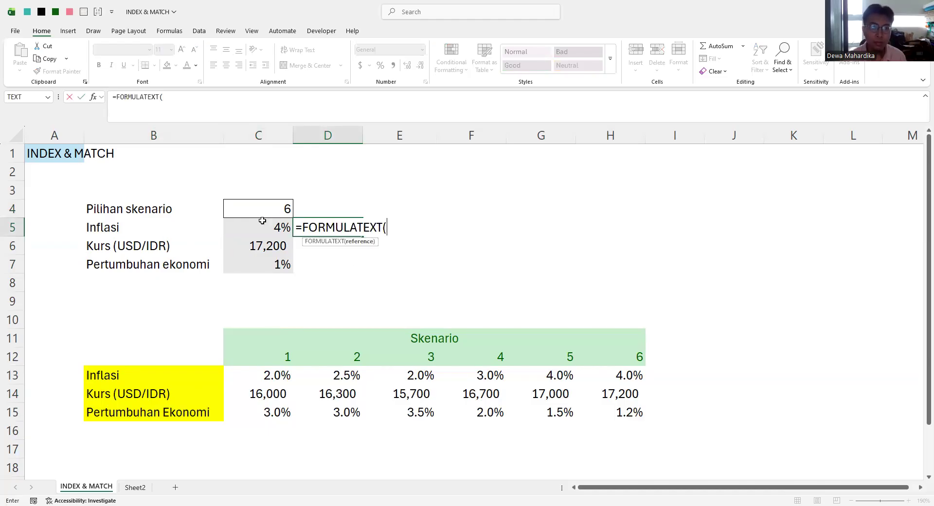
{"action": "left_click", "coordinate": [264, 226]}
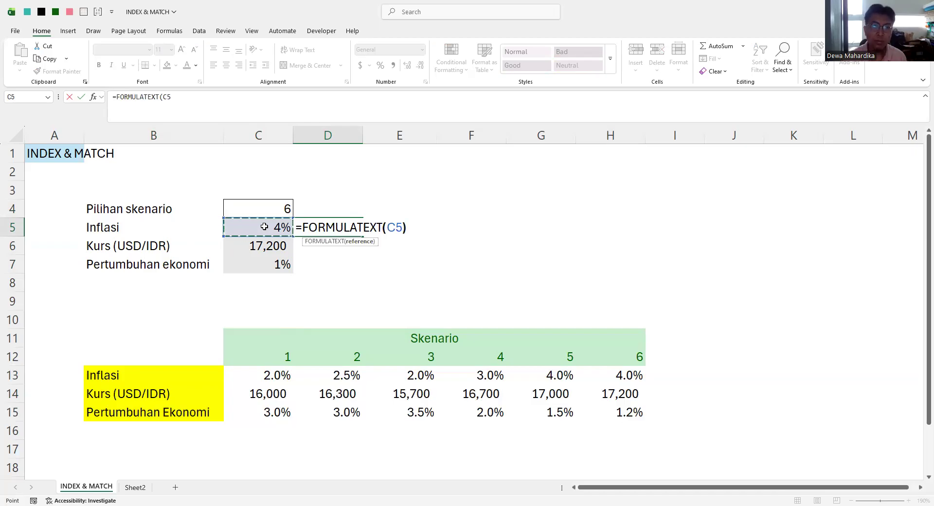
{"action": "key", "text": "Return"}
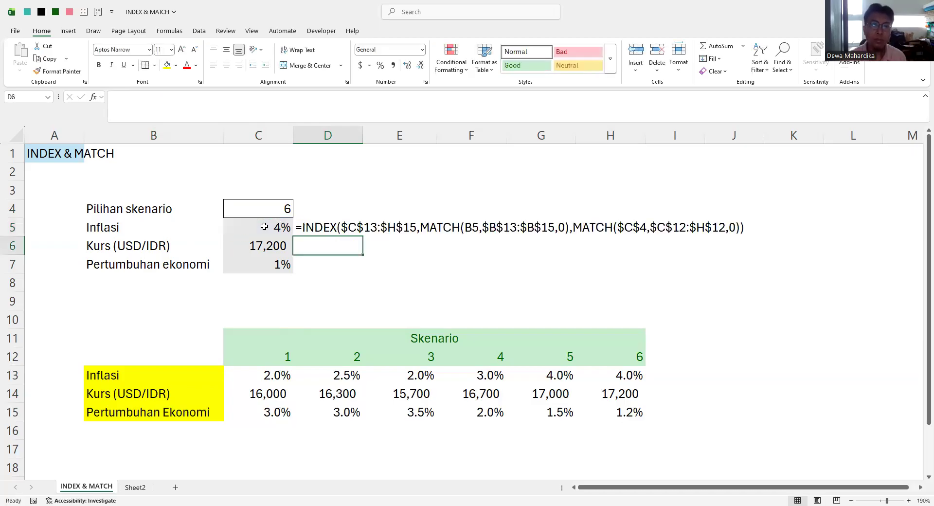
{"action": "double_click", "coordinate": [326, 227]}
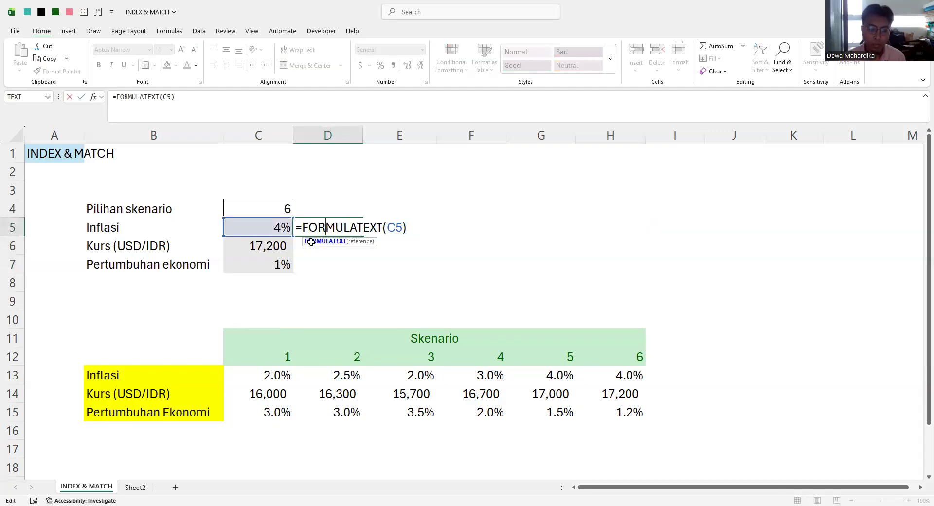
{"action": "key", "text": "Return"}
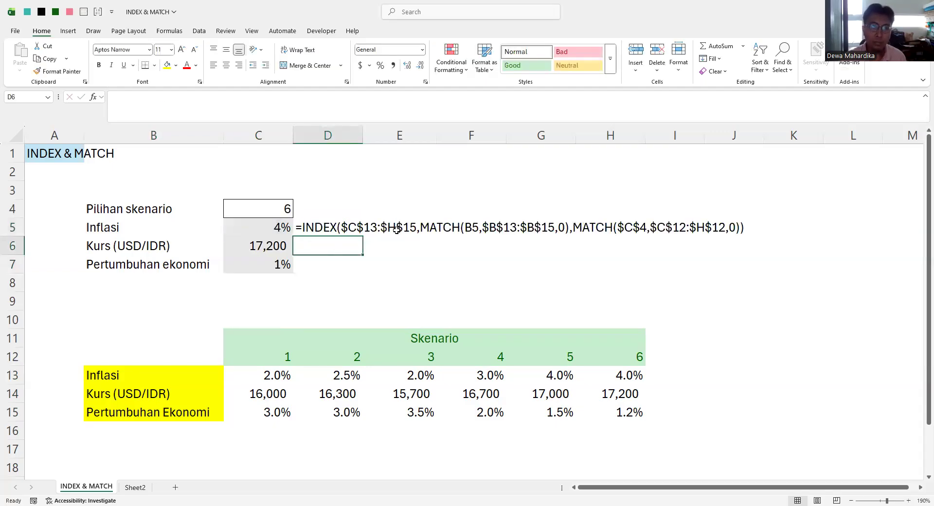
Examine the INDEX and MATCH references in the formulas of C5, C6 and C7 against their labels in column B.
{"action": "left_click", "coordinate": [286, 227]}
{"action": "left_click_drag", "start_coordinate": [140, 97], "coordinate": [183, 97]}
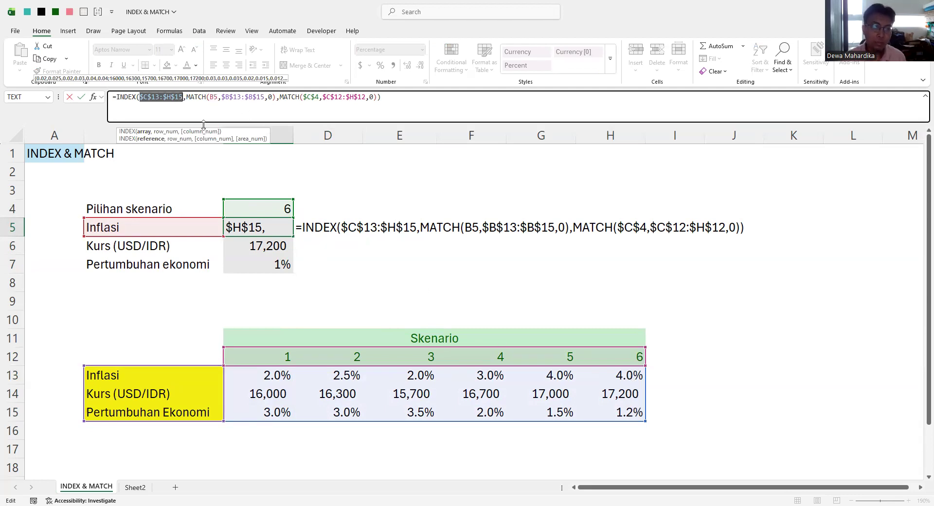
{"action": "key", "text": "Escape"}
{"action": "left_click", "coordinate": [166, 227]}
{"action": "left_click", "coordinate": [166, 247]}
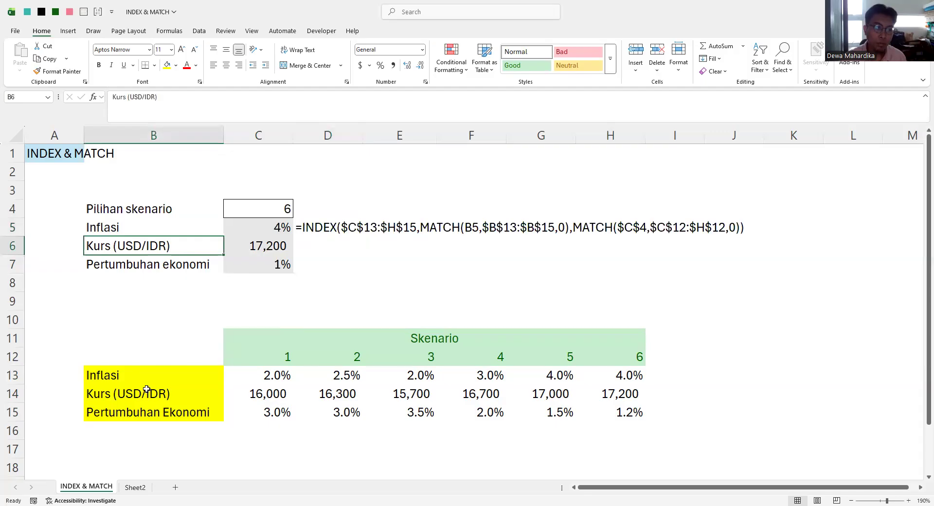
{"action": "left_click", "coordinate": [269, 249]}
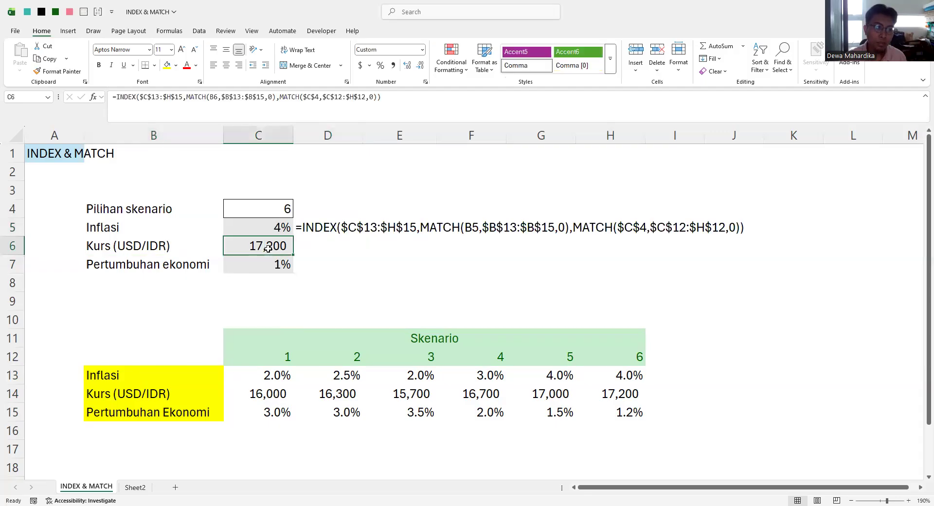
{"action": "double_click", "coordinate": [248, 250]}
{"action": "key", "text": "Return"}
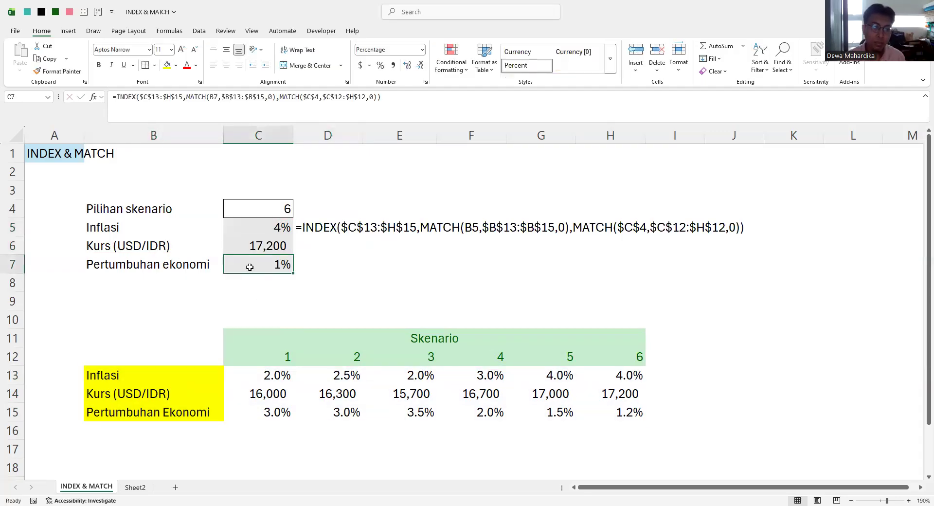
{"action": "double_click", "coordinate": [253, 264]}
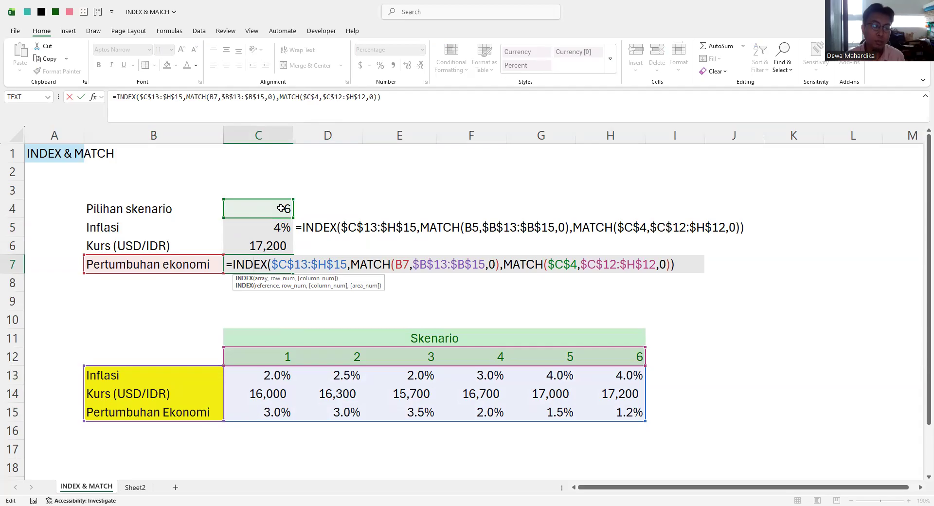
{"action": "key", "text": "Return"}
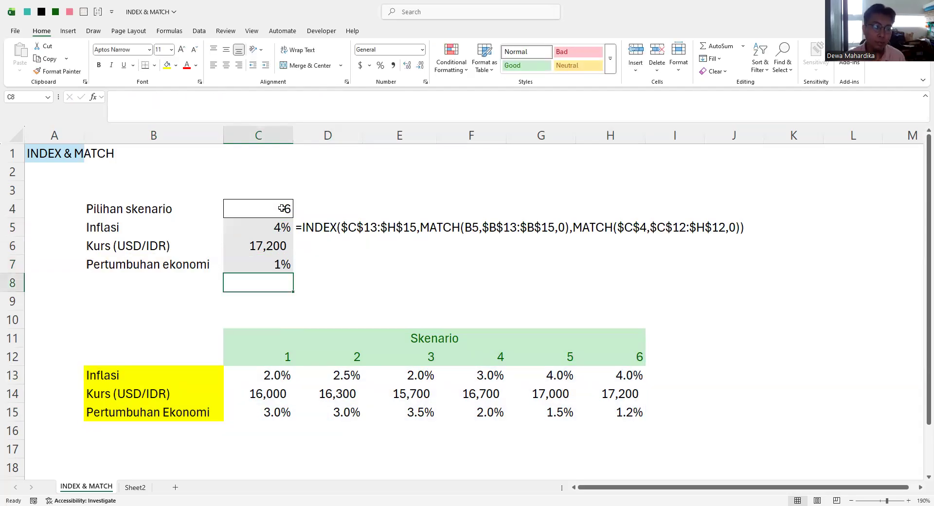
Fill the FORMULATEXT formula from D5 down to D7.
{"action": "left_click", "coordinate": [311, 227]}
{"action": "left_click_drag", "start_coordinate": [364, 237], "coordinate": [365, 268]}
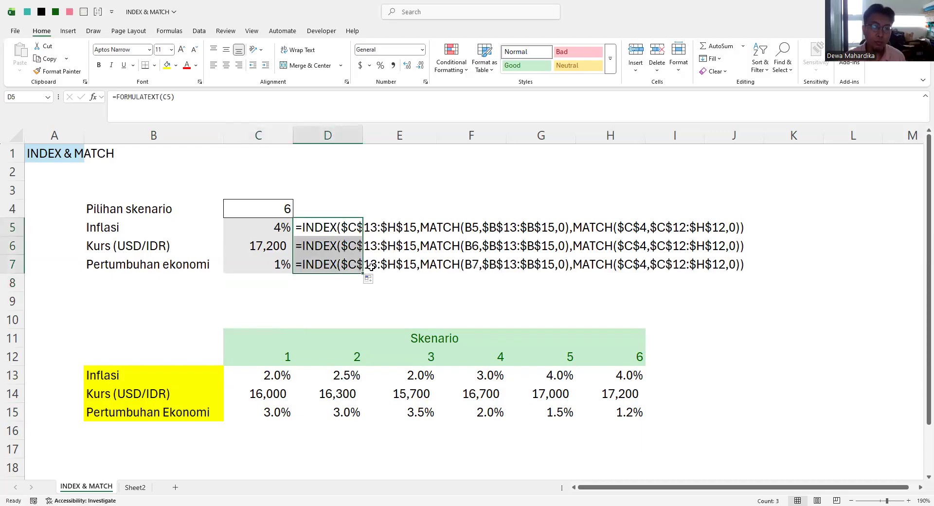
{"action": "left_click", "coordinate": [428, 282]}
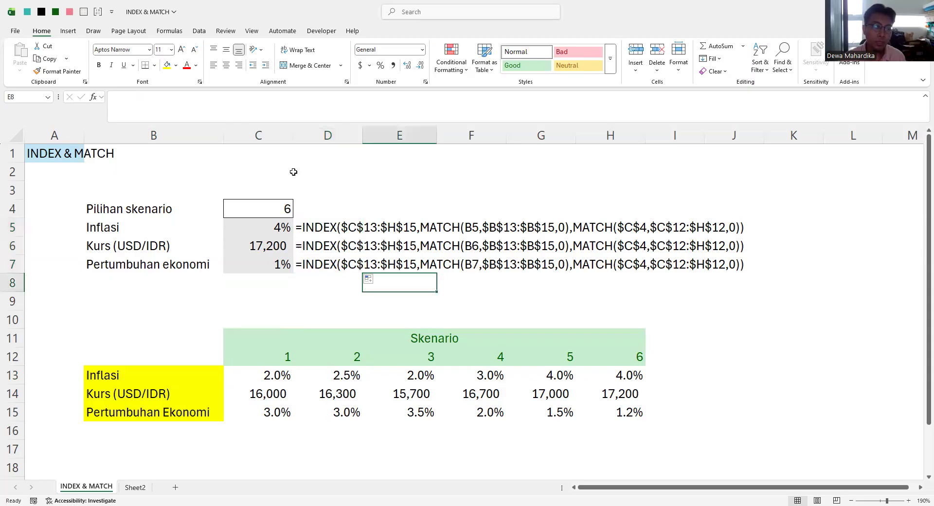
Change the label in B6 to "KURS (USD/IDR)" to test whether the lookup is case-sensitive.
{"action": "left_click", "coordinate": [114, 227]}
{"action": "left_click_drag", "start_coordinate": [114, 227], "coordinate": [116, 258]}
{"action": "left_click", "coordinate": [115, 248]}
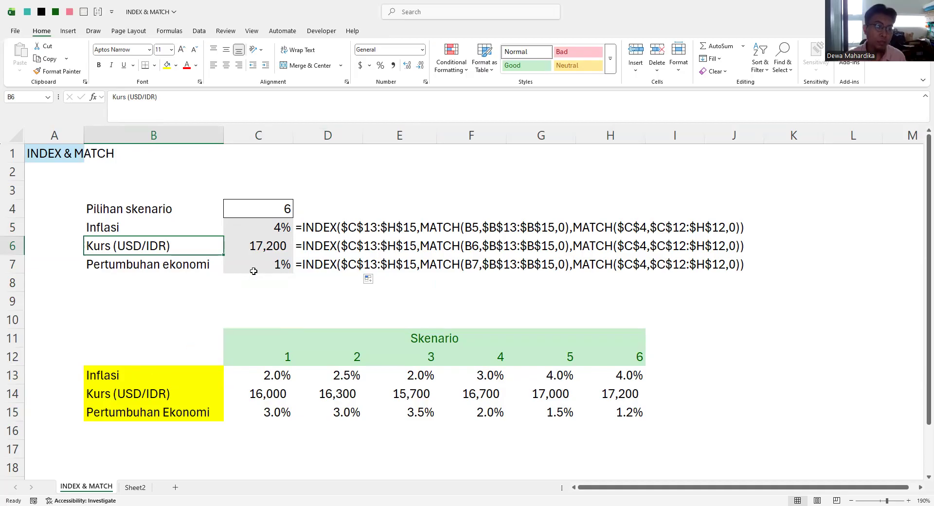
{"action": "left_click", "coordinate": [129, 96]}
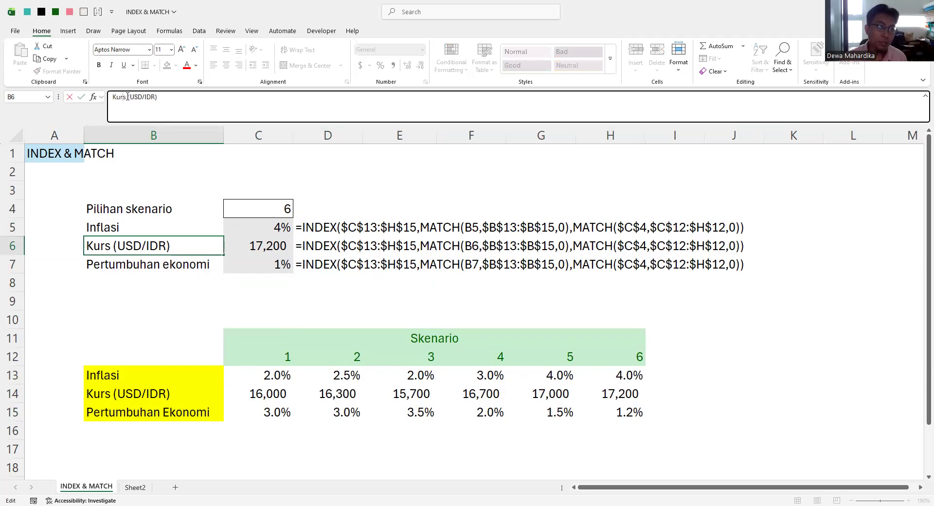
{"action": "key", "text": "BackSpace"}
{"action": "key", "text": "BackSpace"}
{"action": "key", "text": "BackSpace"}
{"action": "type", "text": "URS"}
{"action": "key", "text": "Return"}
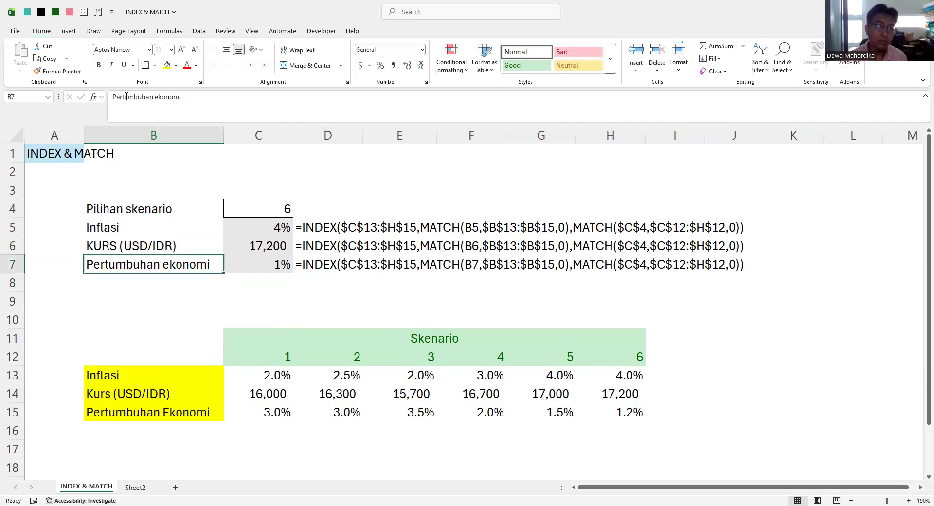
Test the lookup results with the uppercase label by setting the scenario choice in C4 to 2, 1, 4, 5 and finally 6.
{"action": "left_click", "coordinate": [256, 211]}
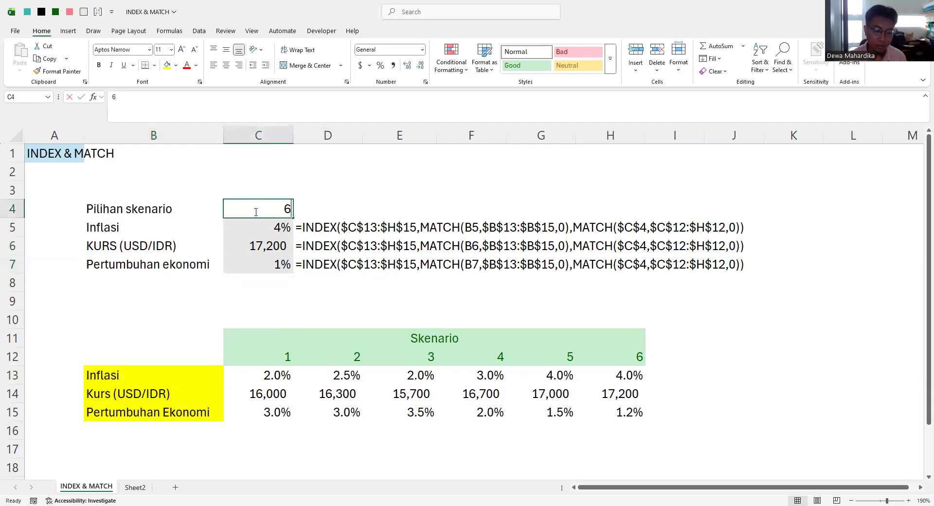
{"action": "type", "text": "2"}
{"action": "key", "text": "Return"}
{"action": "left_click", "coordinate": [255, 211]}
{"action": "type", "text": "1"}
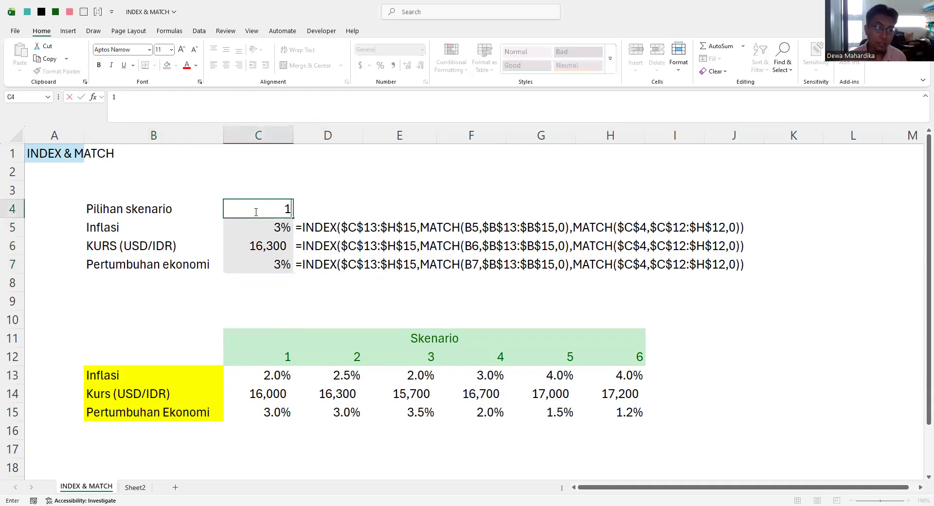
{"action": "key", "text": "Return"}
{"action": "left_click", "coordinate": [255, 212]}
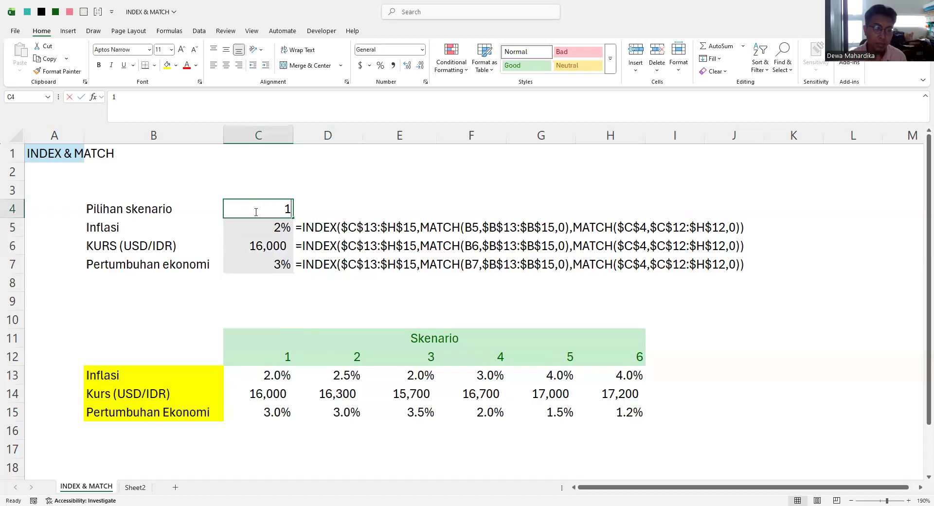
{"action": "type", "text": "4"}
{"action": "key", "text": "Tab"}
{"action": "left_click", "coordinate": [256, 212]}
{"action": "type", "text": "5"}
{"action": "key", "text": "Return"}
{"action": "left_click", "coordinate": [255, 211]}
{"action": "key", "text": "Tab"}
{"action": "left_click", "coordinate": [255, 212]}
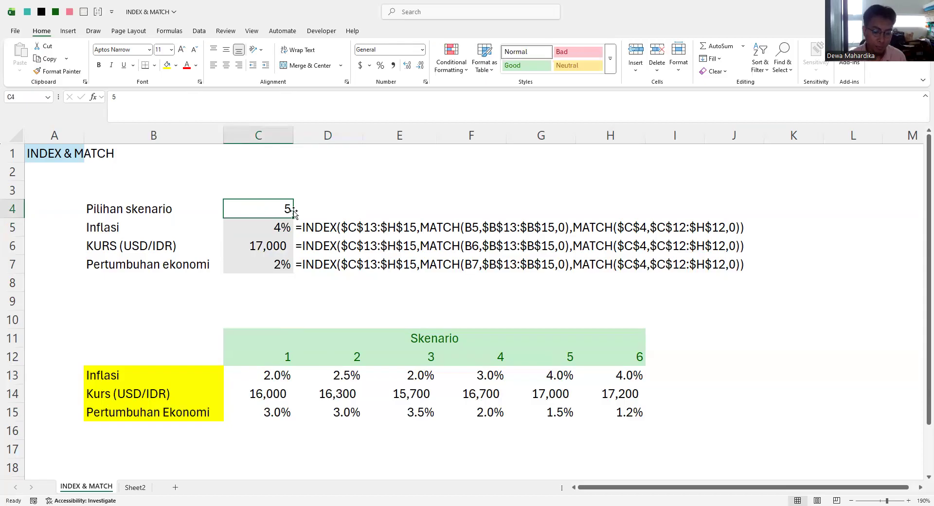
{"action": "type", "text": "6"}
{"action": "key", "text": "Return"}
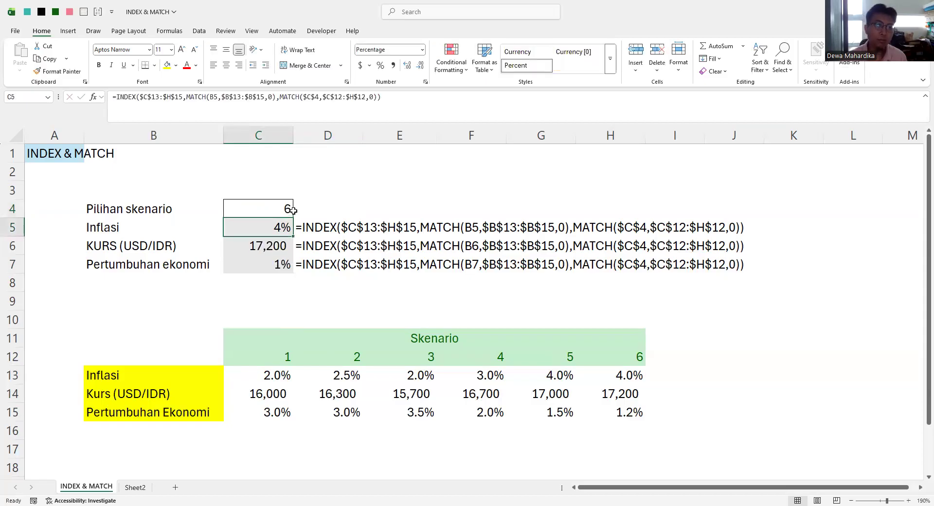